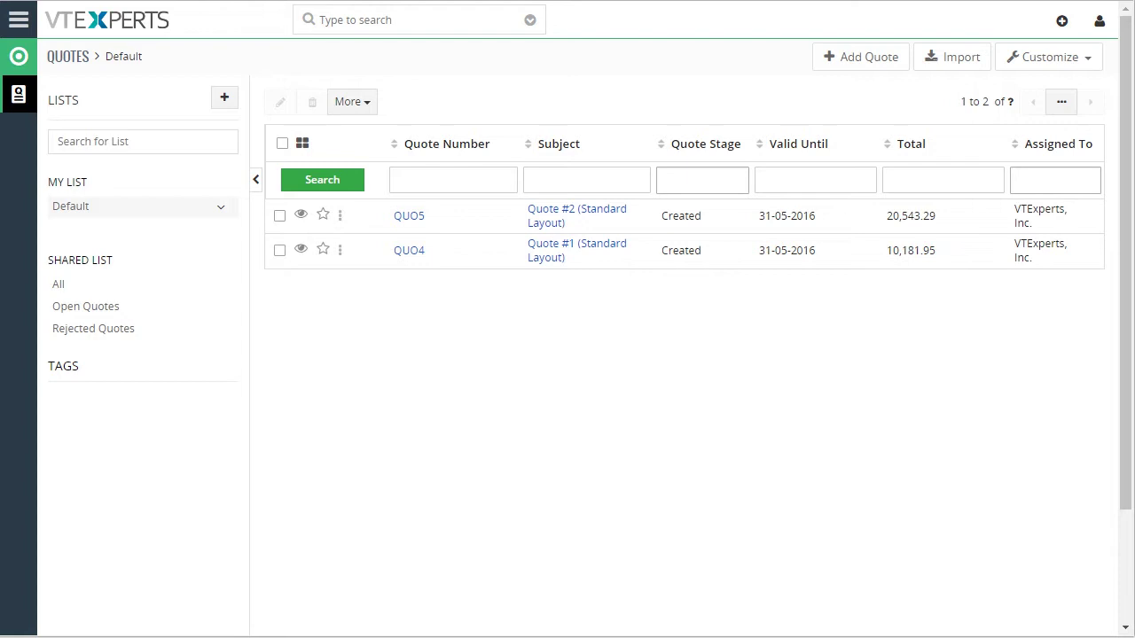
- Open Quote #2 (Standard Layout) and review its line items and totals
click(409, 217)
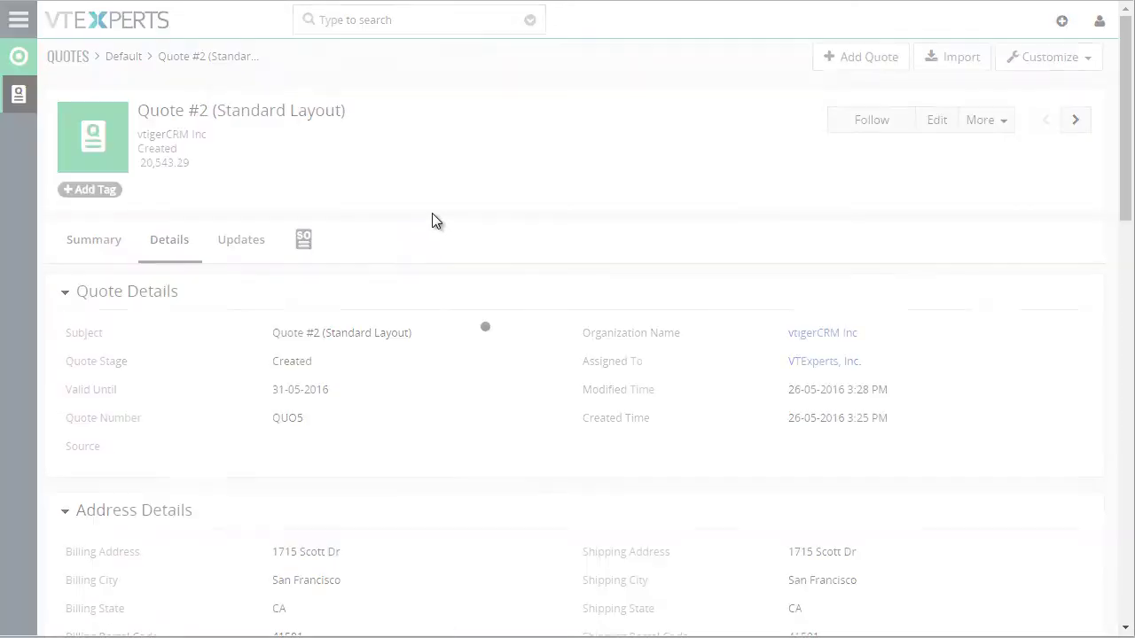
drag(1122, 119, 1115, 304)
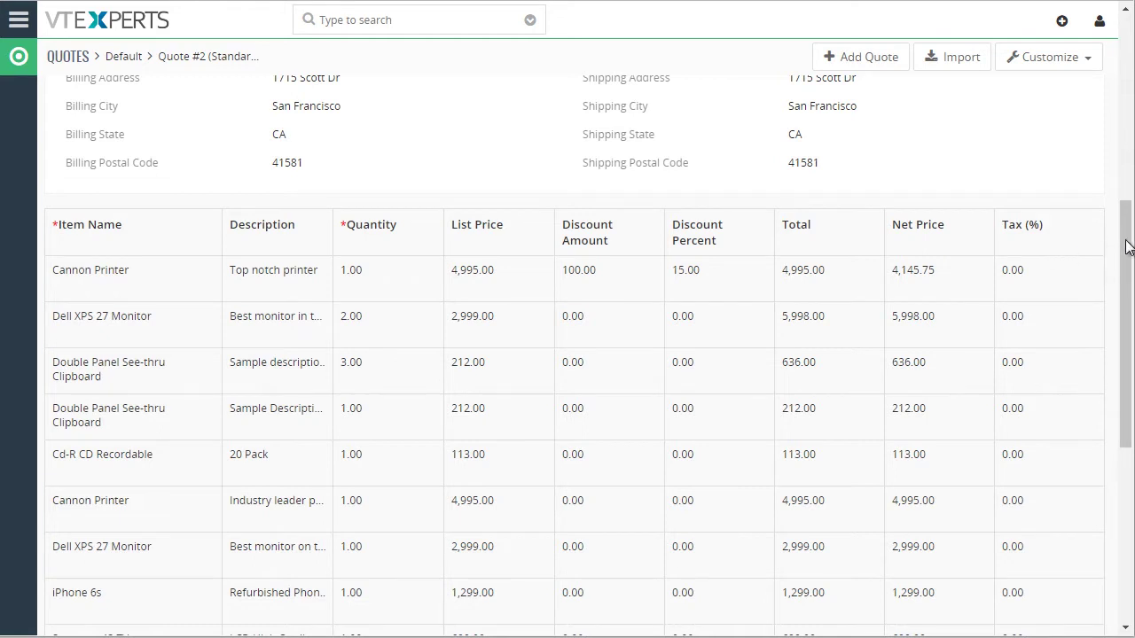
drag(1128, 247, 1119, 390)
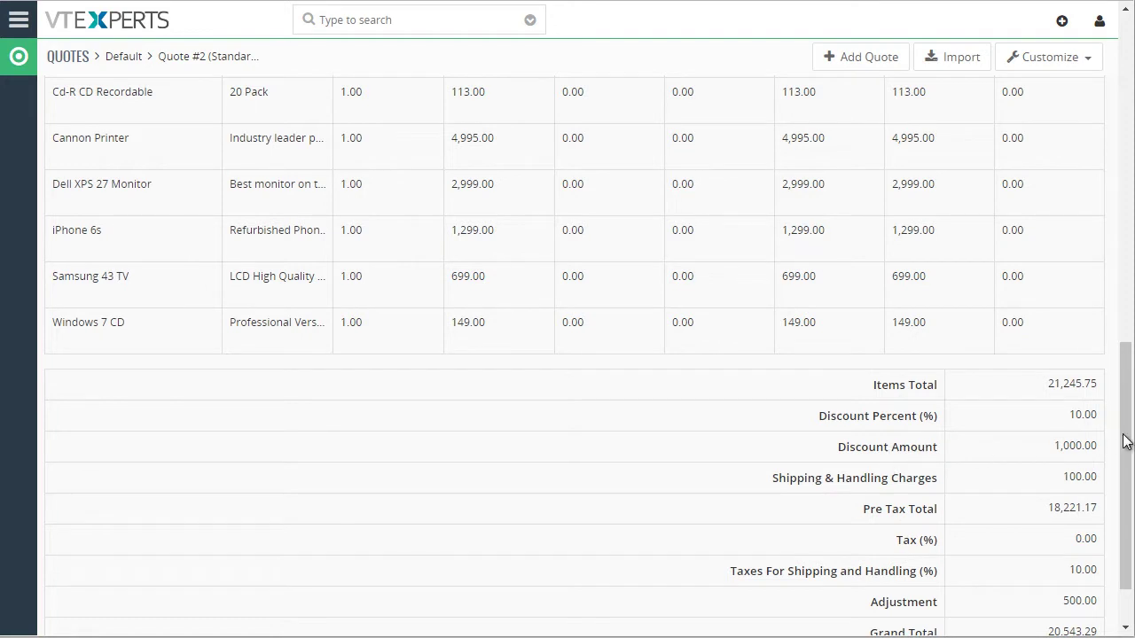
- Open Invoice #1 (Limited Layout) from the Inventory invoices and review its item table and totals
click(18, 18)
mouse_move(77, 104)
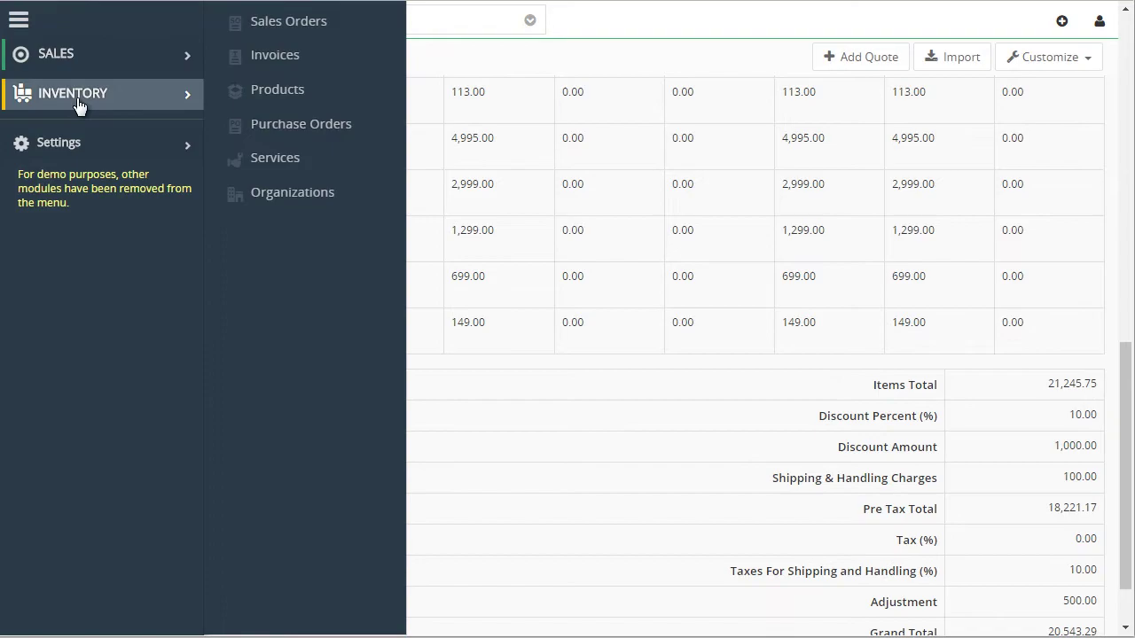
click(271, 59)
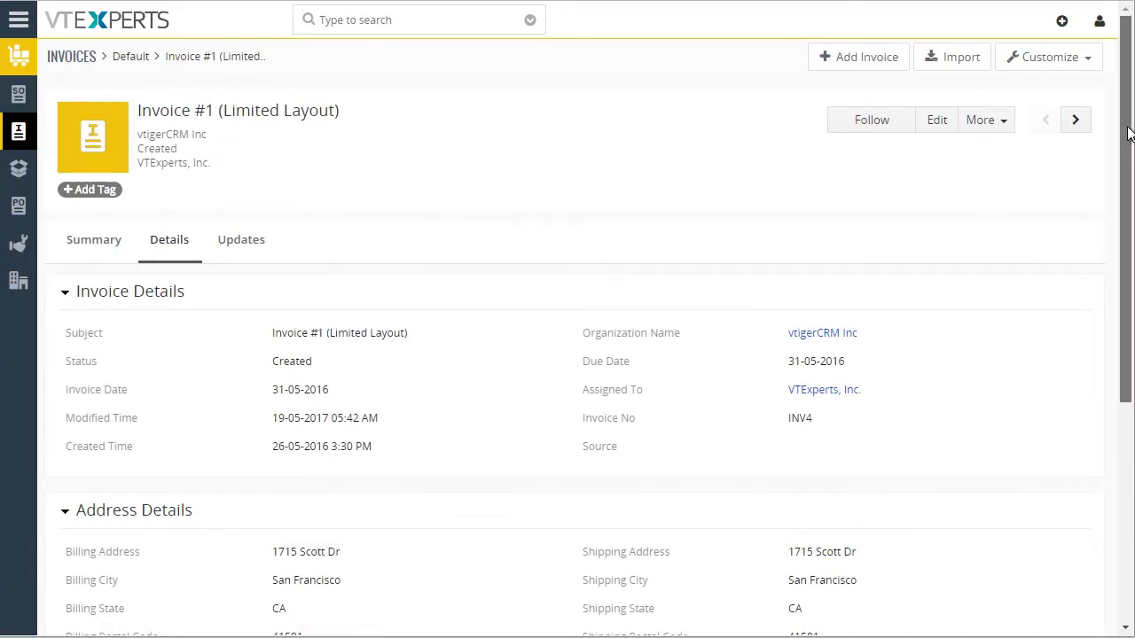
drag(1126, 132, 1080, 351)
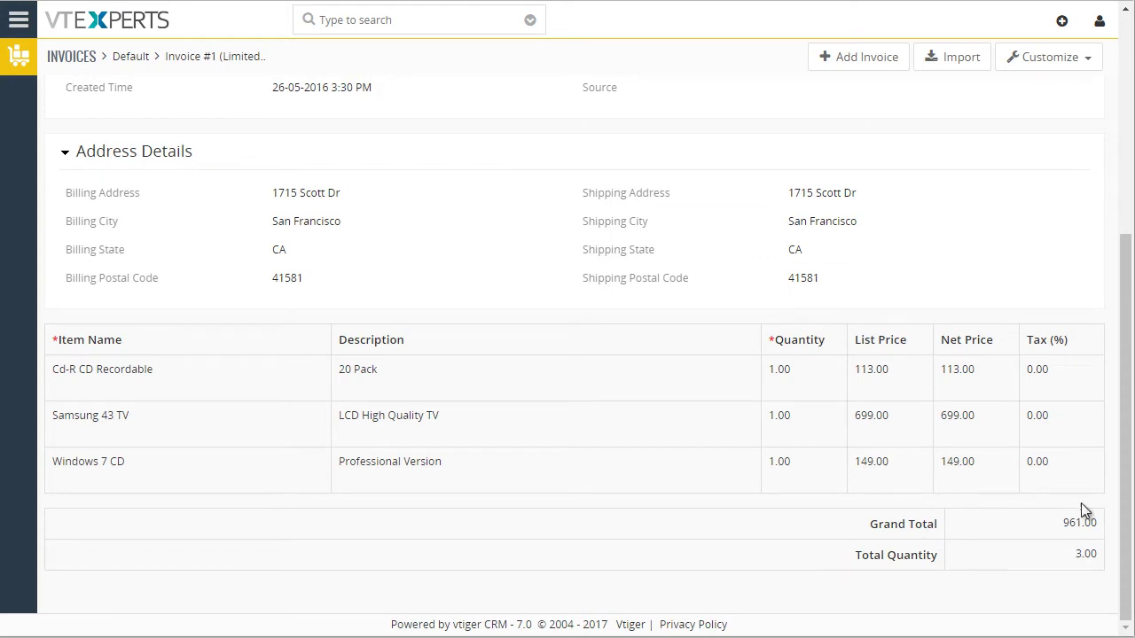
- Open Invoice #1 (Limited Layout) for editing and examine its Item Details block
scroll(1121, 494, up, 5)
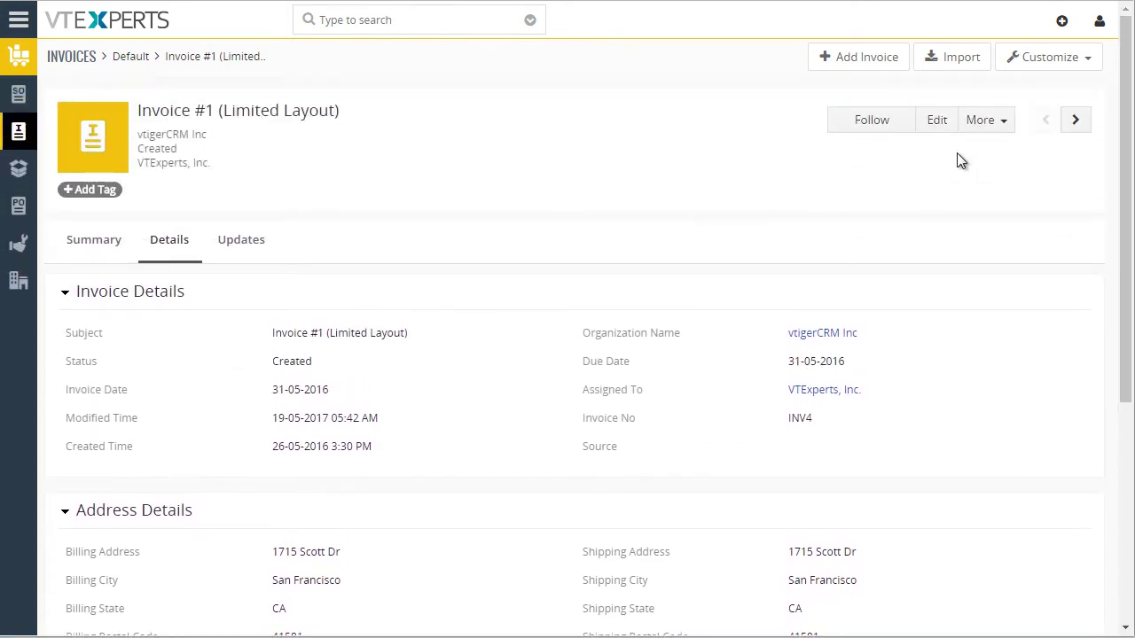
click(937, 129)
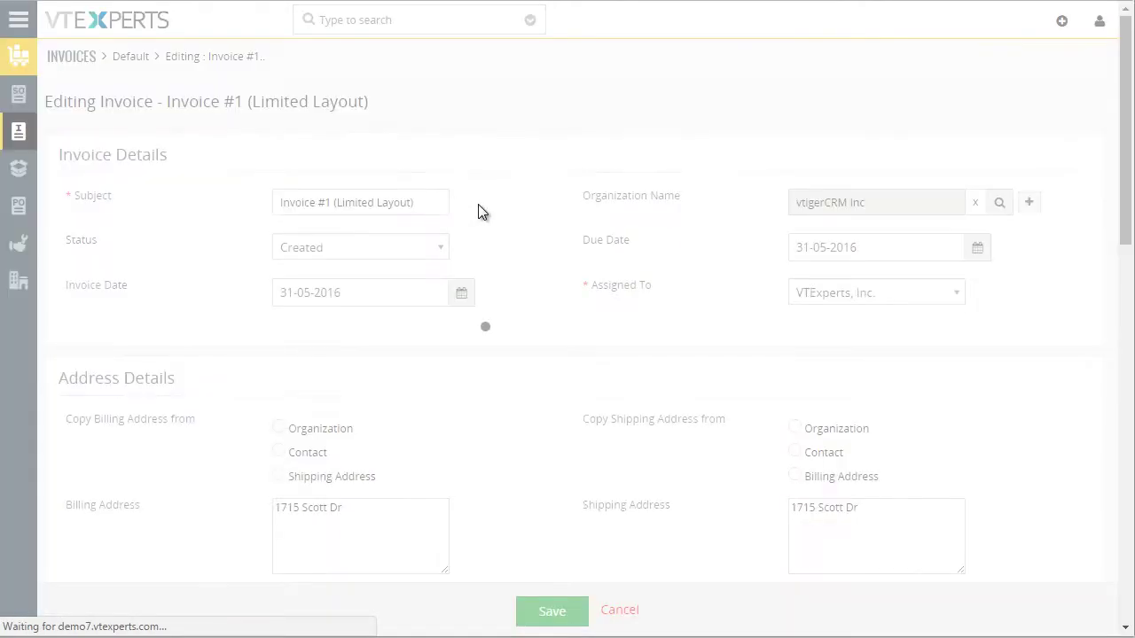
scroll(487, 201, down, 8)
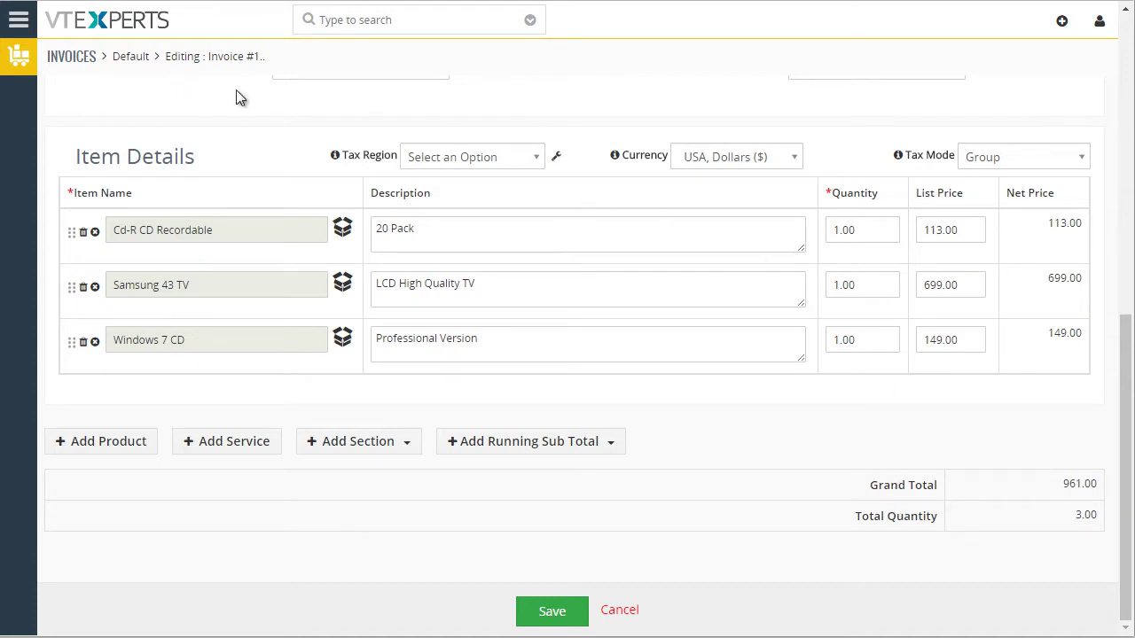
- Leave the invoice edit without saving and open Sales Order #2 (Customized Layout)
click(22, 20)
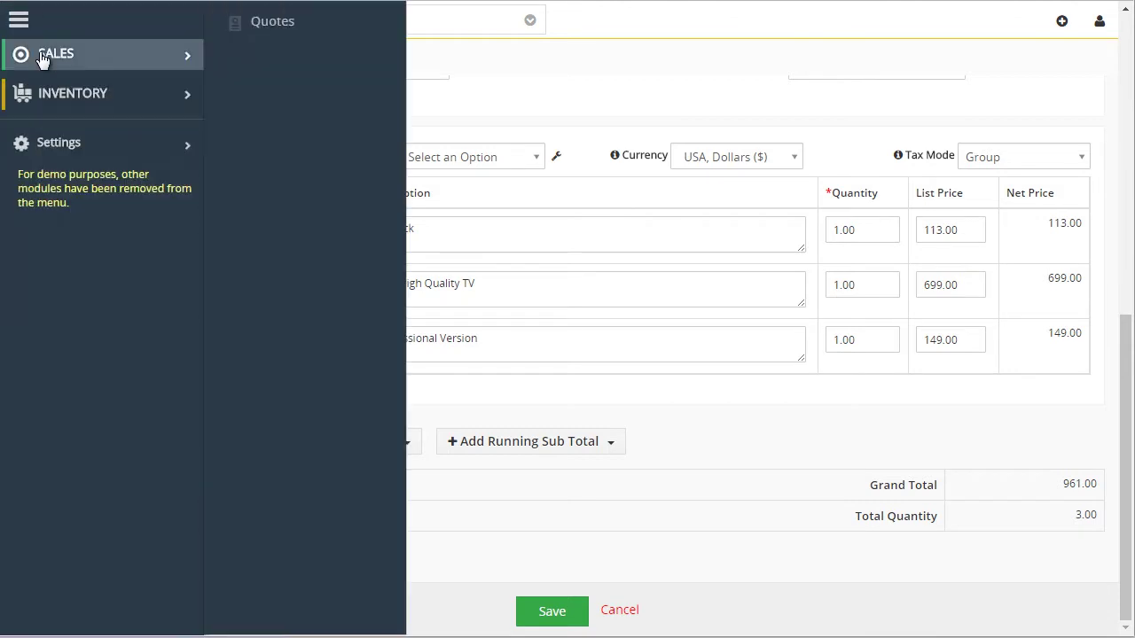
mouse_move(64, 96)
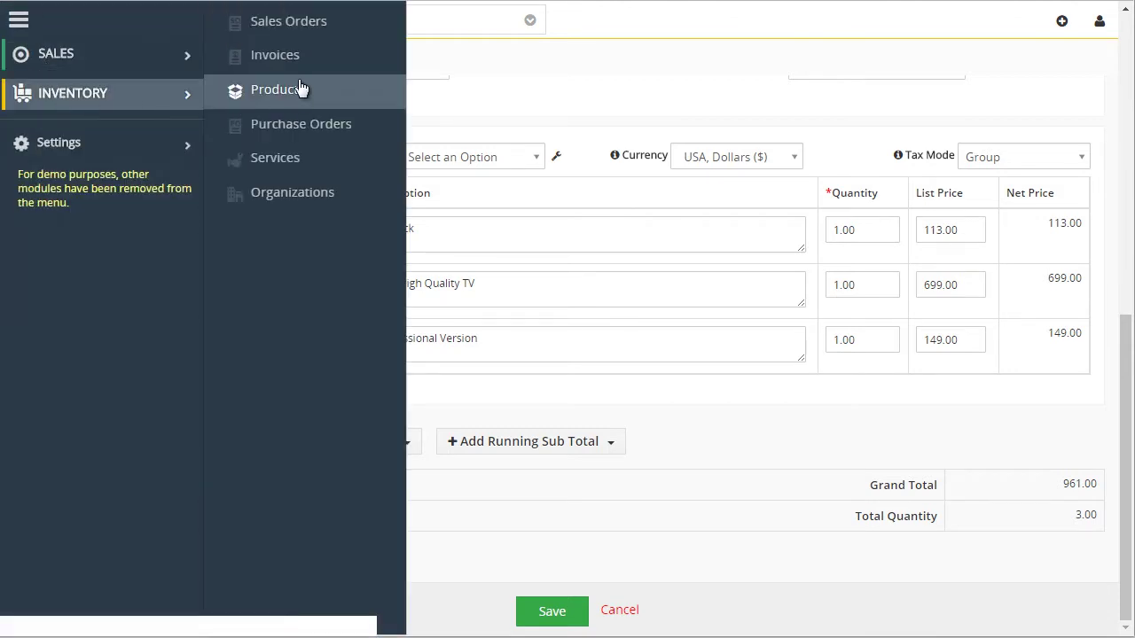
click(296, 28)
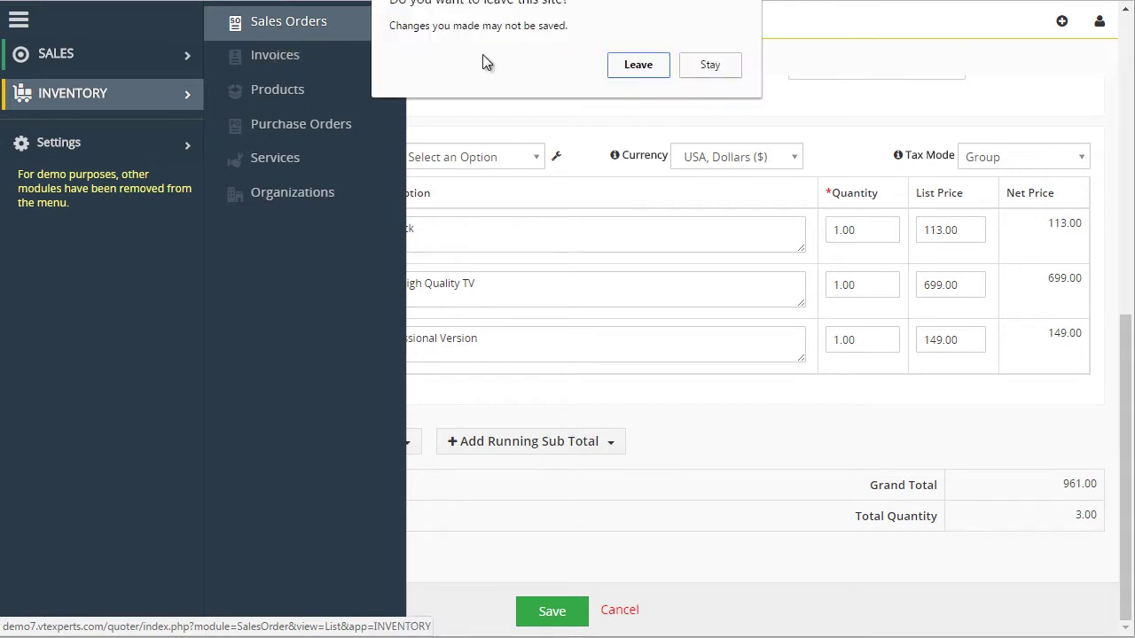
click(638, 65)
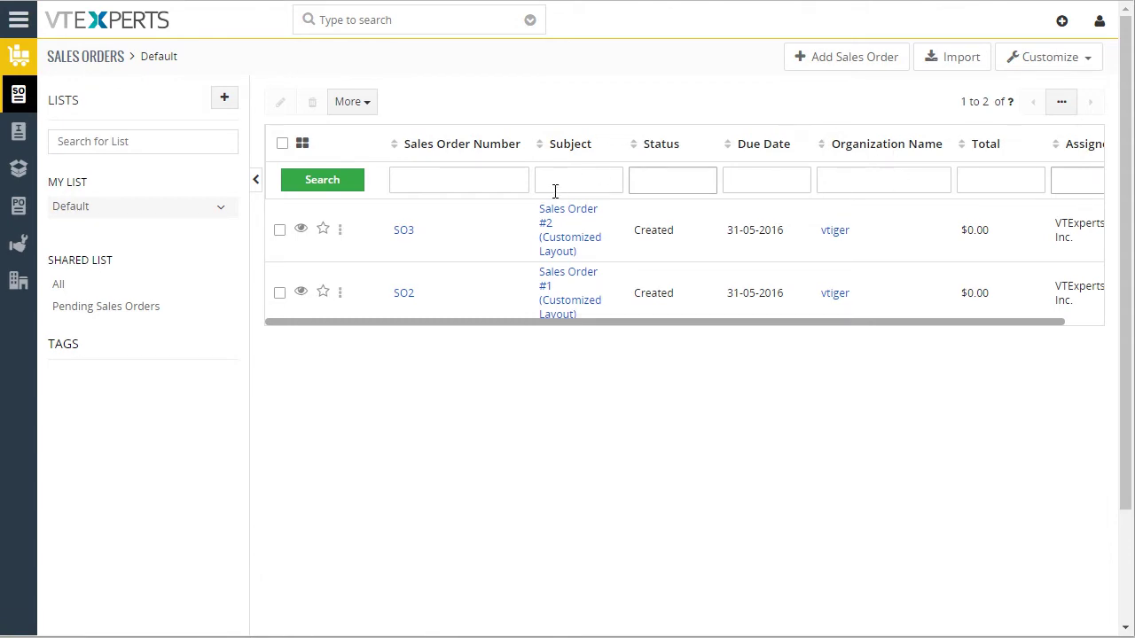
click(551, 221)
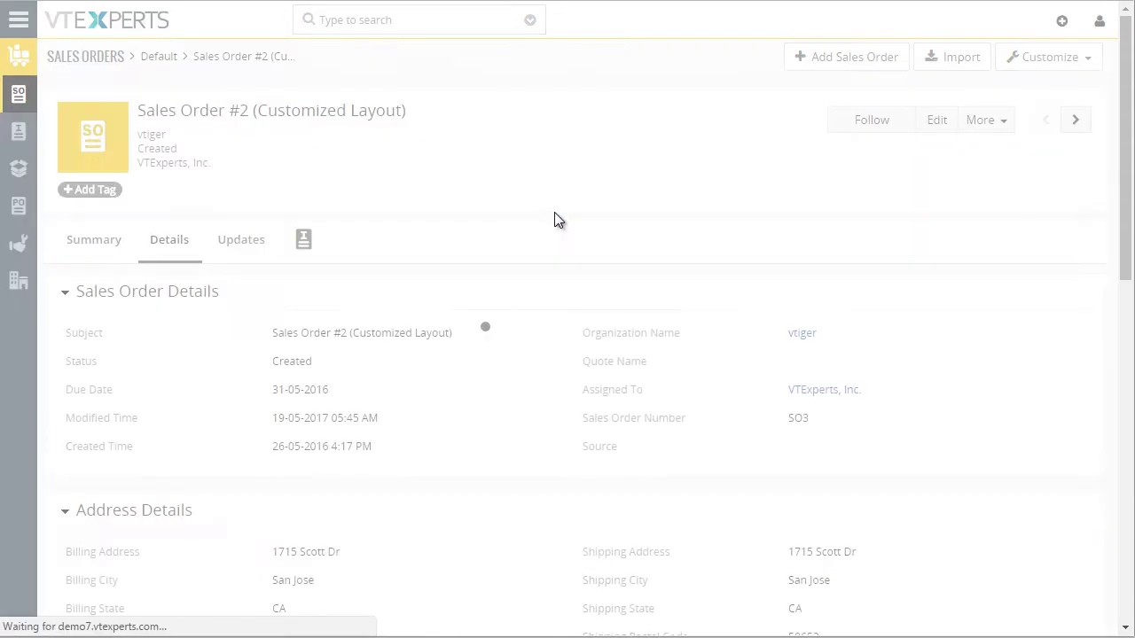
- Examine the customized item columns of the sales order, from Item Name through Permit
drag(1124, 124, 1122, 264)
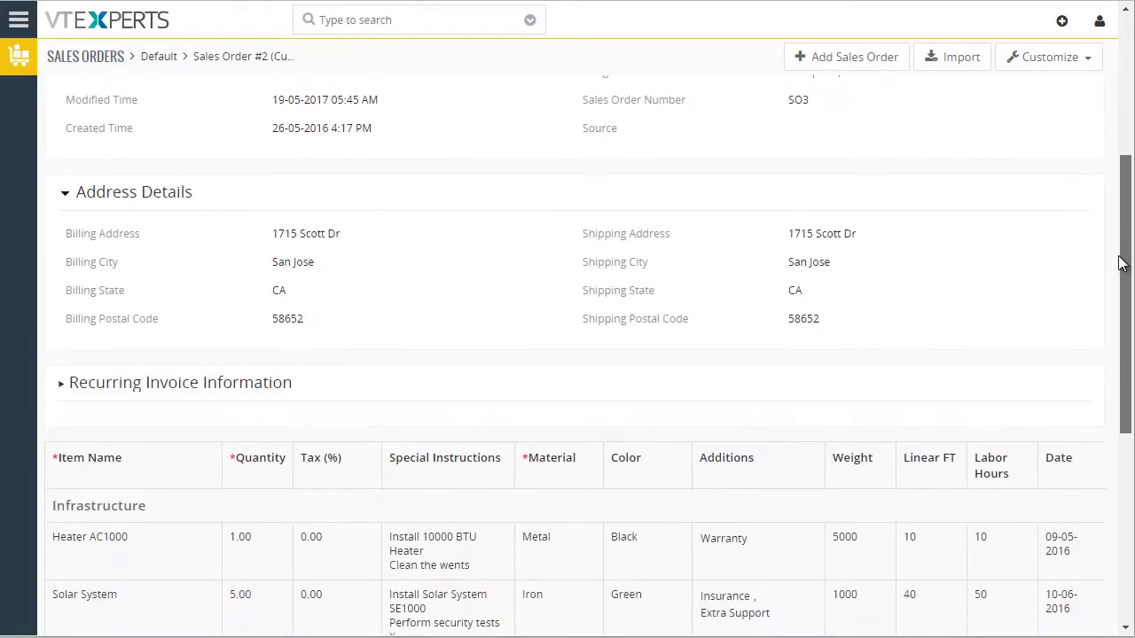
scroll(1121, 263, down, 3)
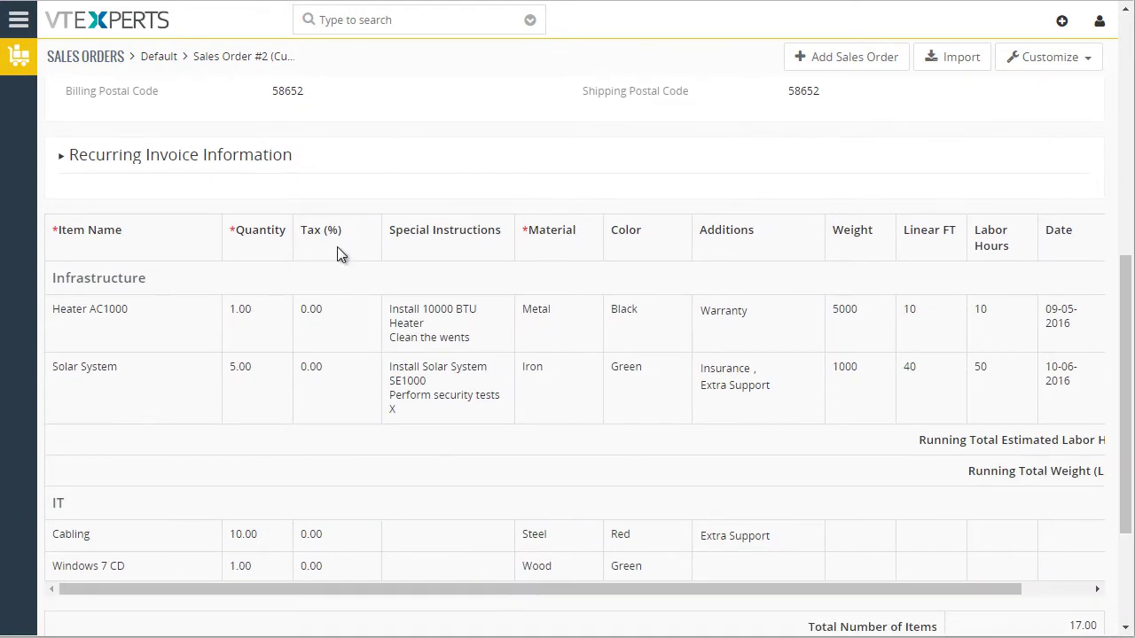
drag(117, 237, 87, 232)
double_click(260, 230)
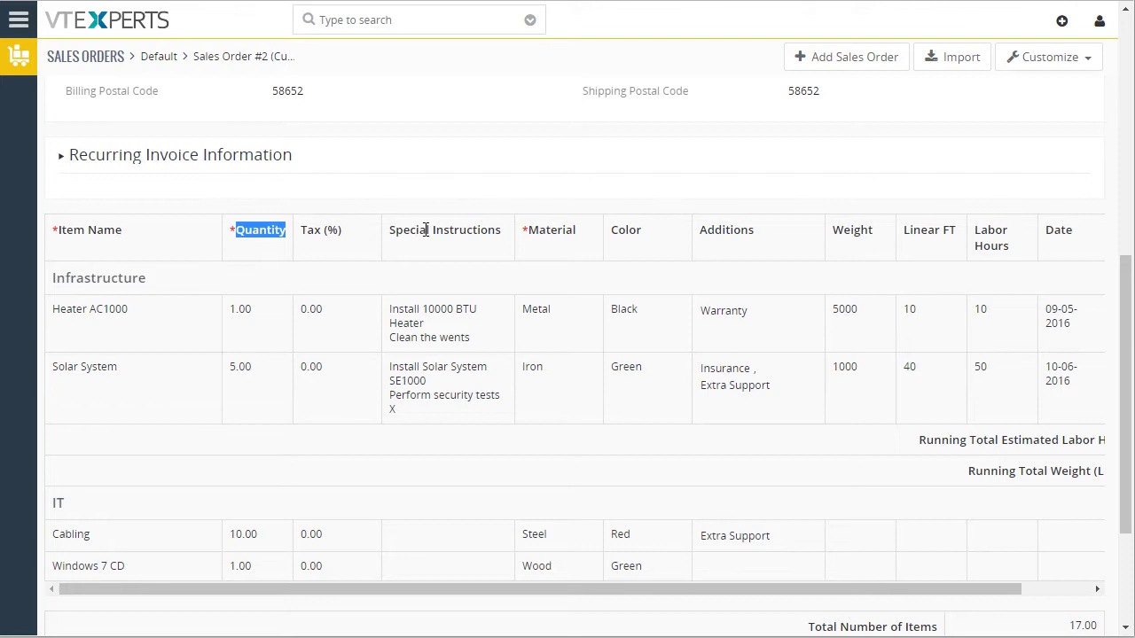
click(560, 235)
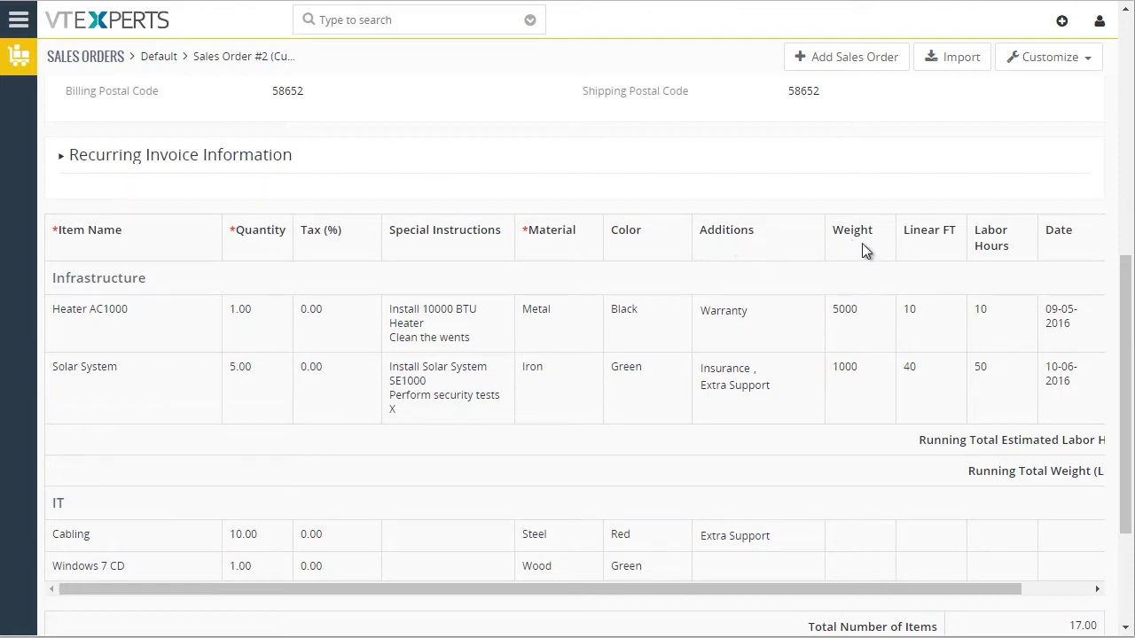
drag(879, 589, 951, 588)
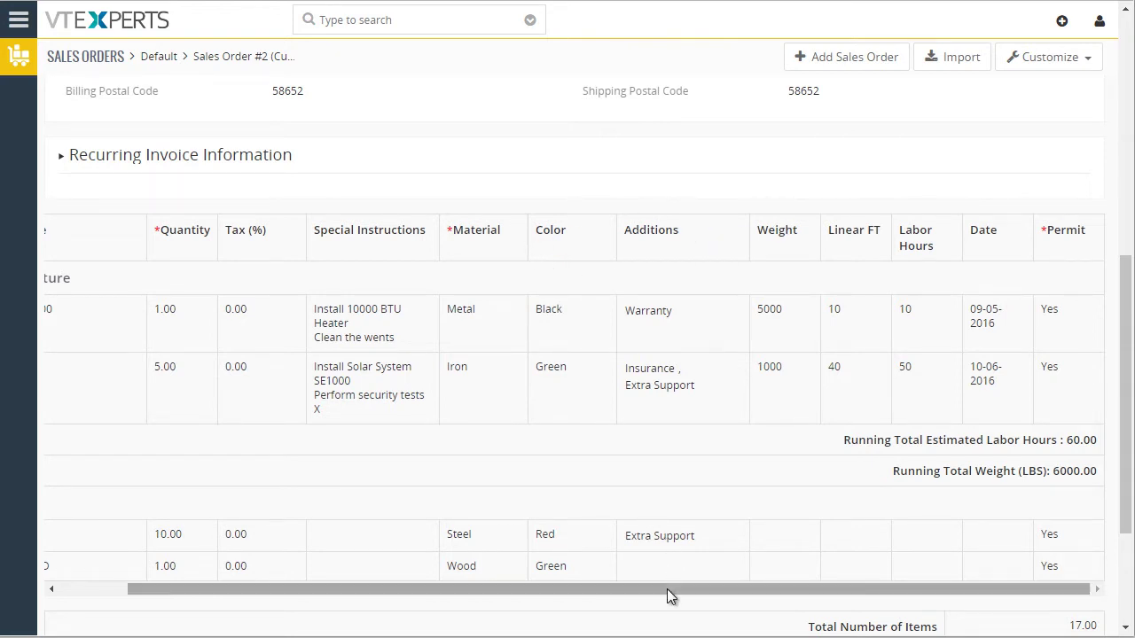
drag(668, 589, 585, 575)
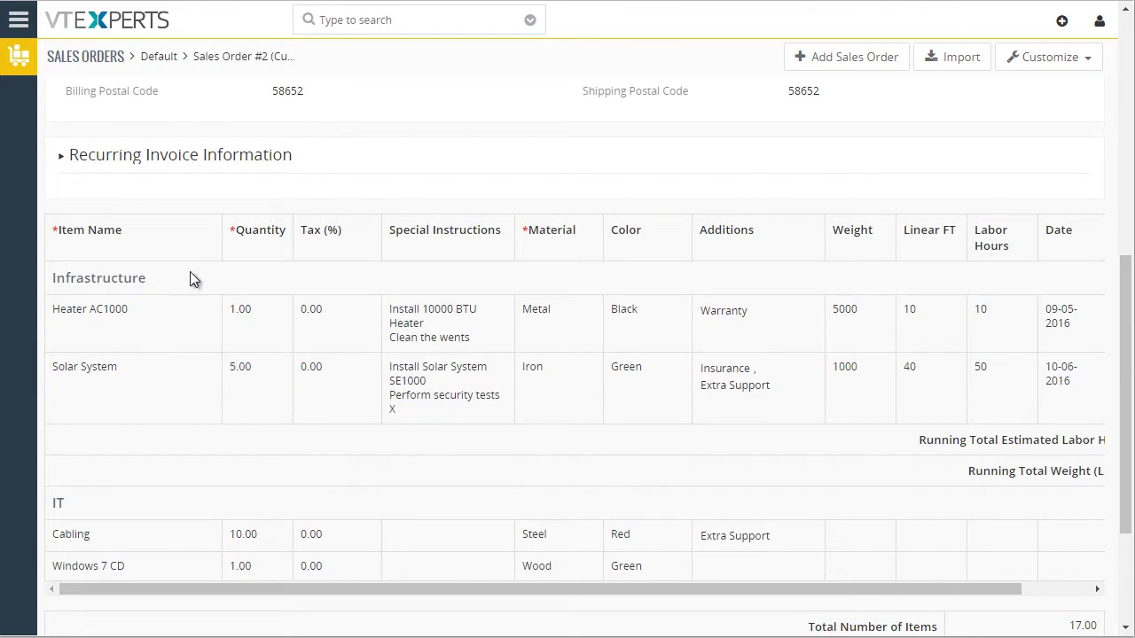
- Examine the Infrastructure and IT sections of the item table together with their running totals
drag(159, 283, 58, 278)
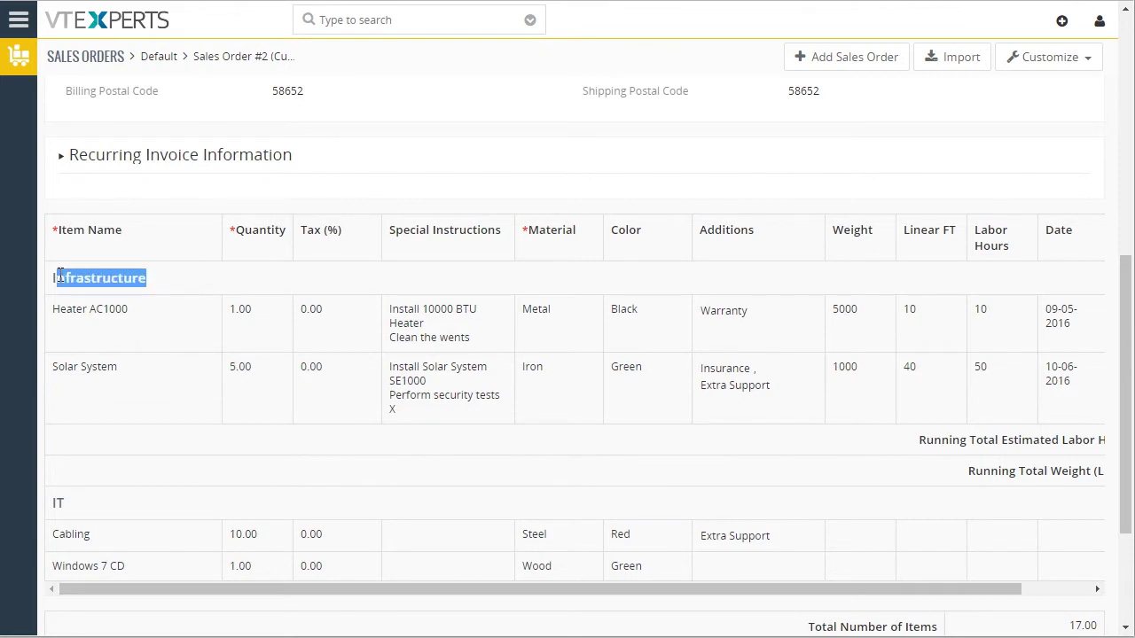
double_click(95, 278)
scroll(83, 423, down, 1)
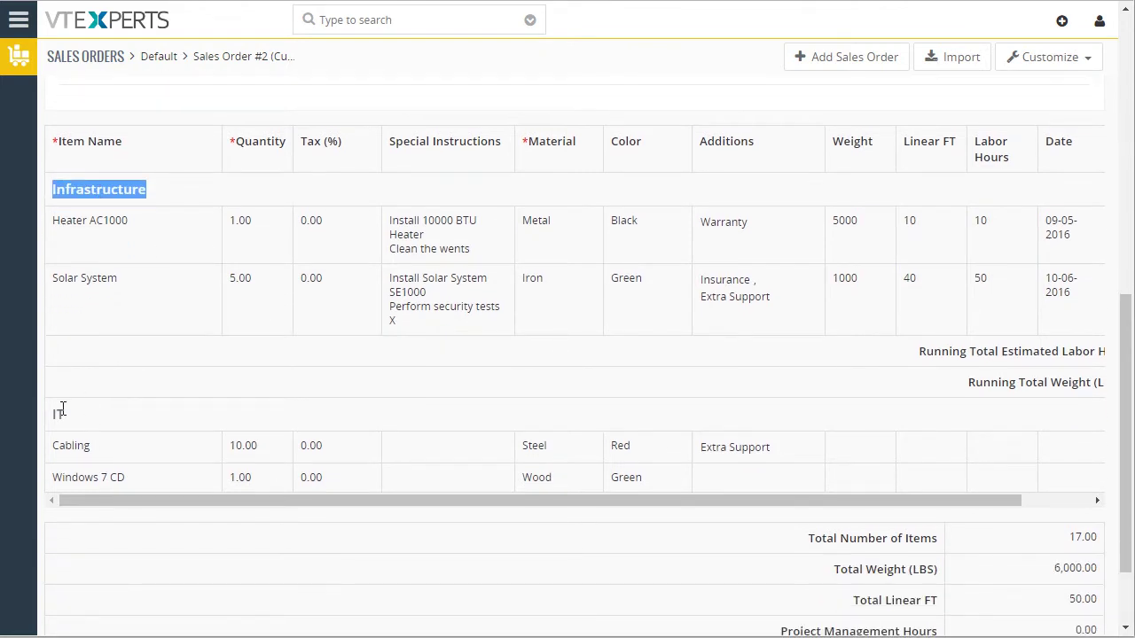
click(62, 410)
drag(853, 501, 917, 501)
click(1096, 500)
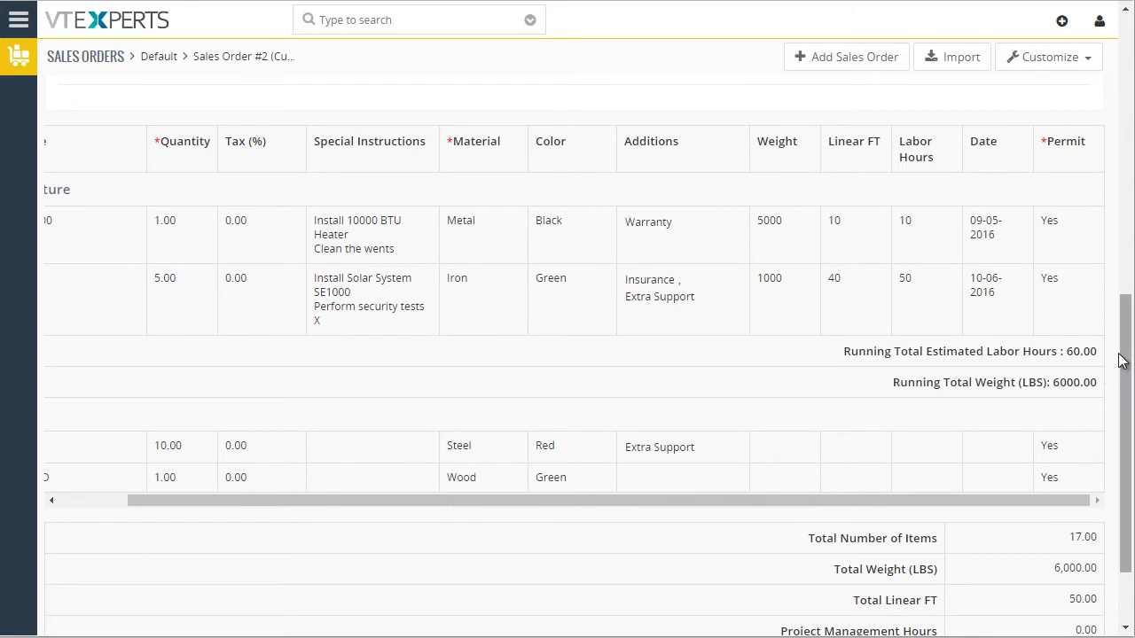
drag(1124, 335, 1122, 385)
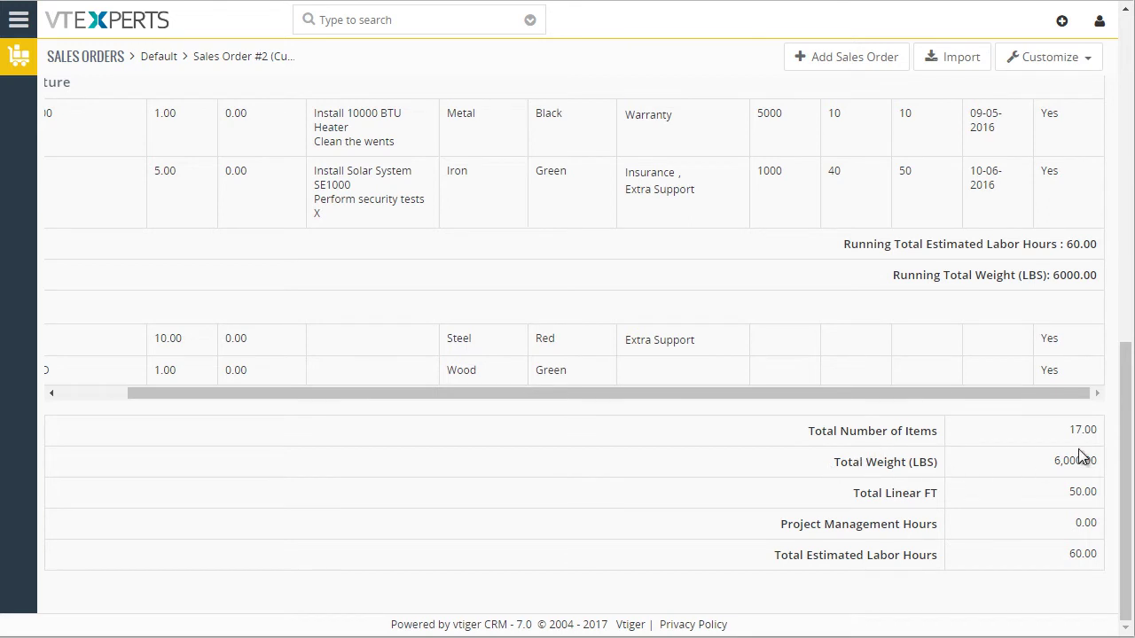
- Compare the Weight, Linear FT and Quantity columns with the overall totals below the item table
scroll(1122, 448, up, 1)
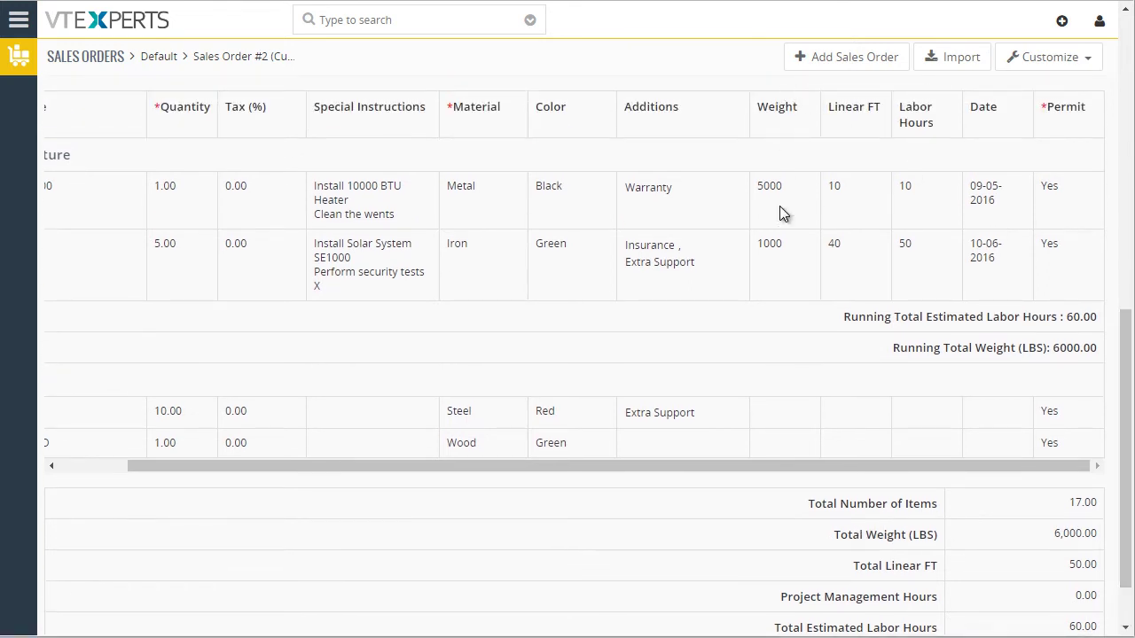
drag(868, 567, 884, 567)
drag(831, 106, 865, 106)
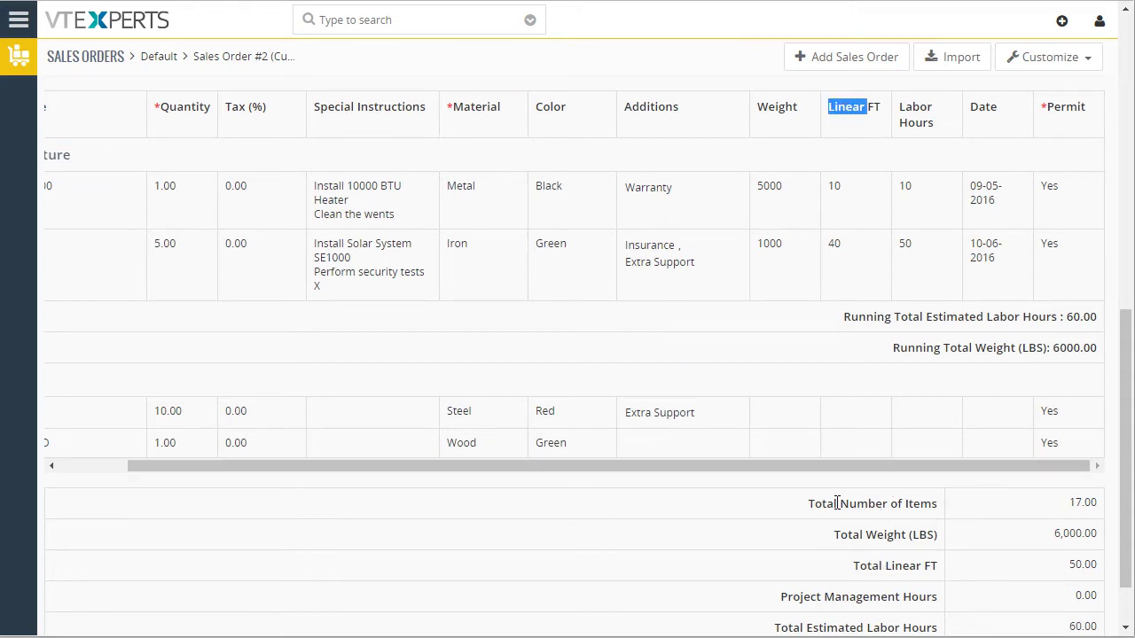
drag(838, 503, 868, 503)
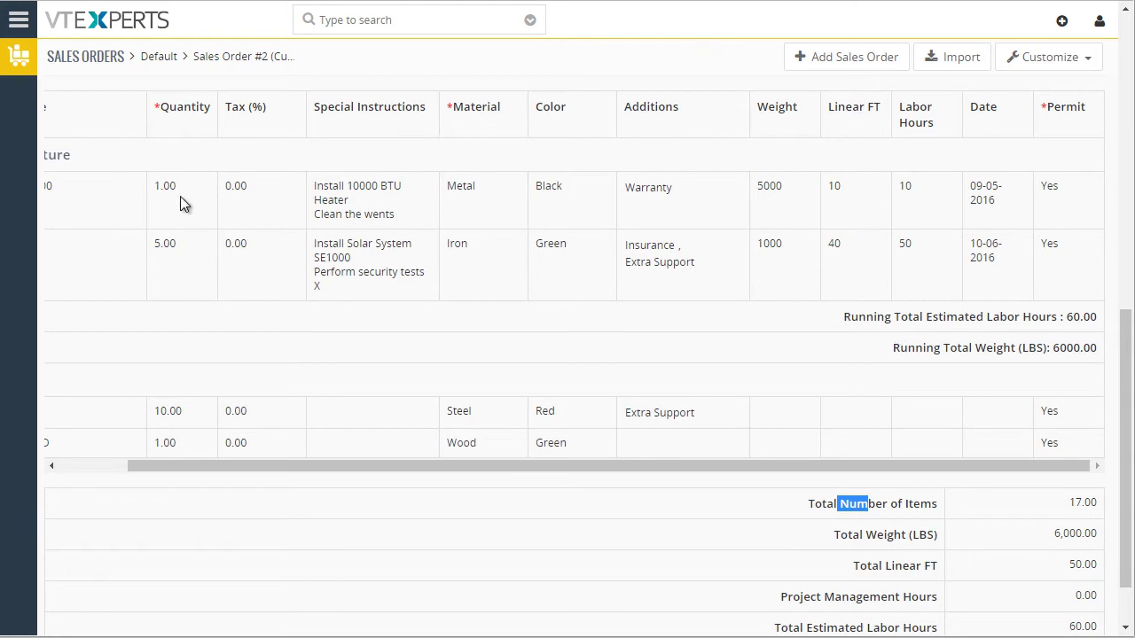
drag(1126, 486, 1125, 510)
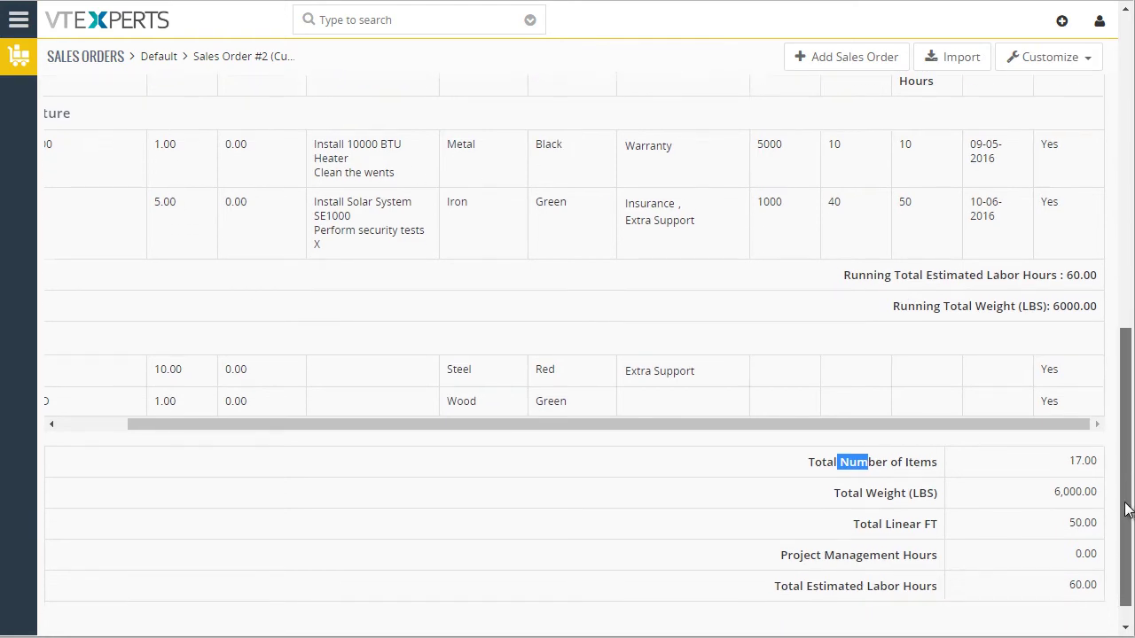
- Open Sales Order #2 (Customized Layout) for editing and bring up its Item Details
drag(1126, 416, 1124, 119)
click(937, 106)
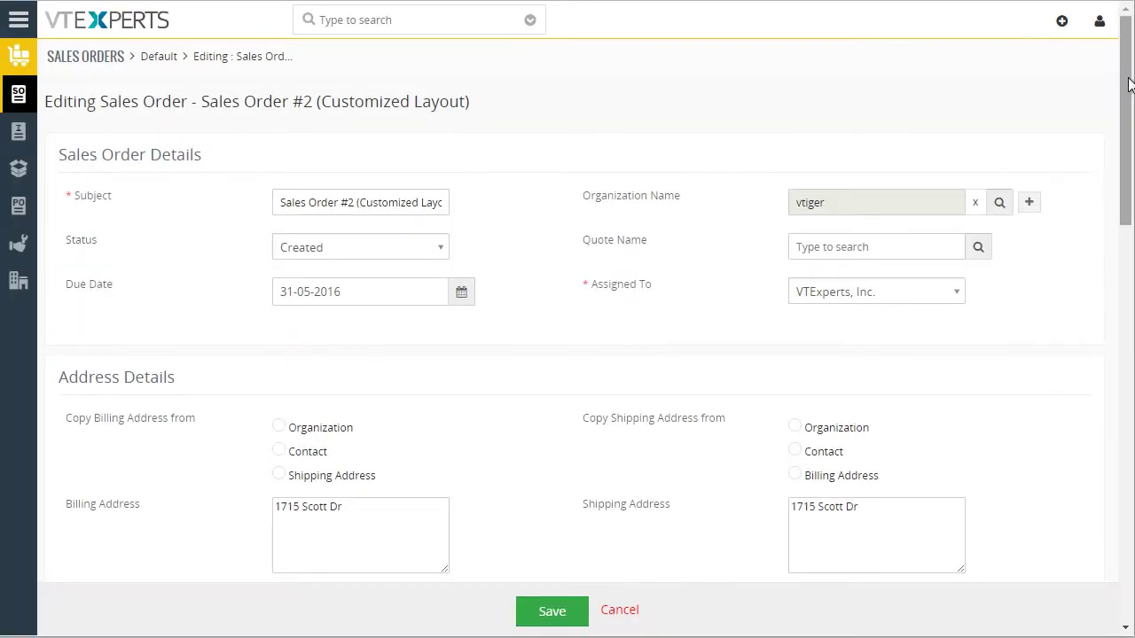
drag(1122, 89, 1121, 354)
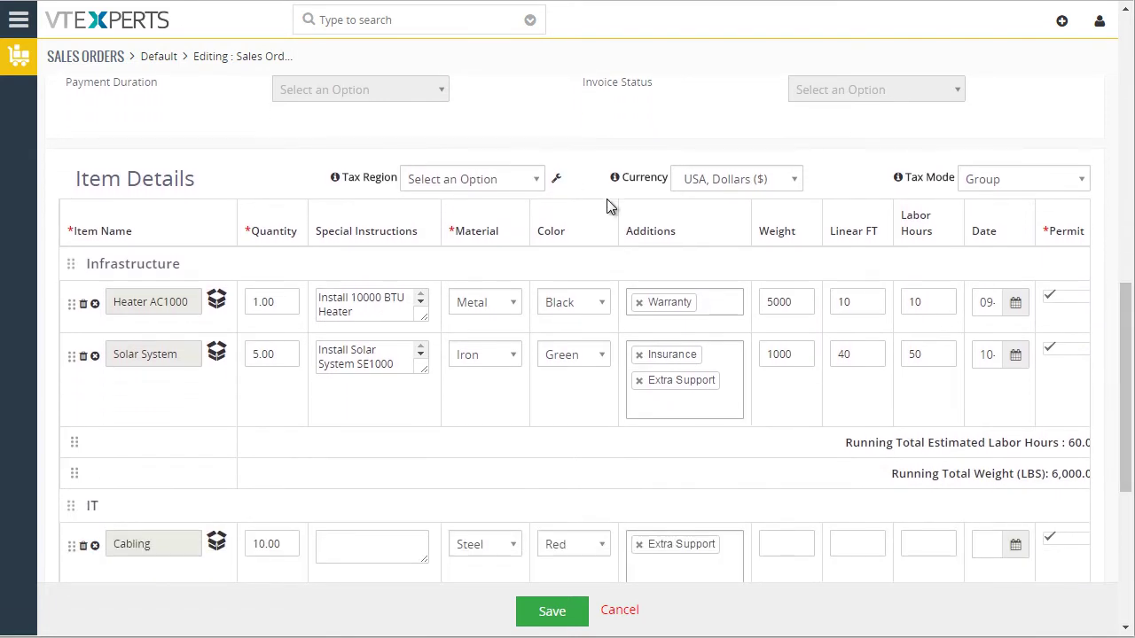
- Set the weight of the Heater AC1000 item to 5500 and check the weight totals
scroll(621, 195, down, 1)
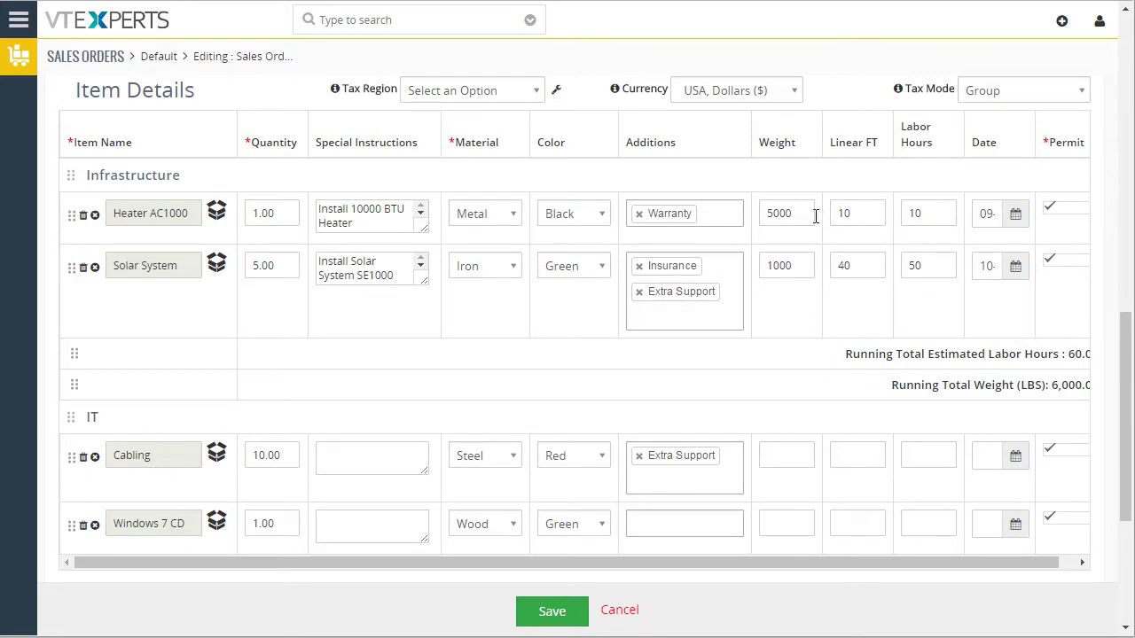
text(15)
drag(1121, 332, 1124, 389)
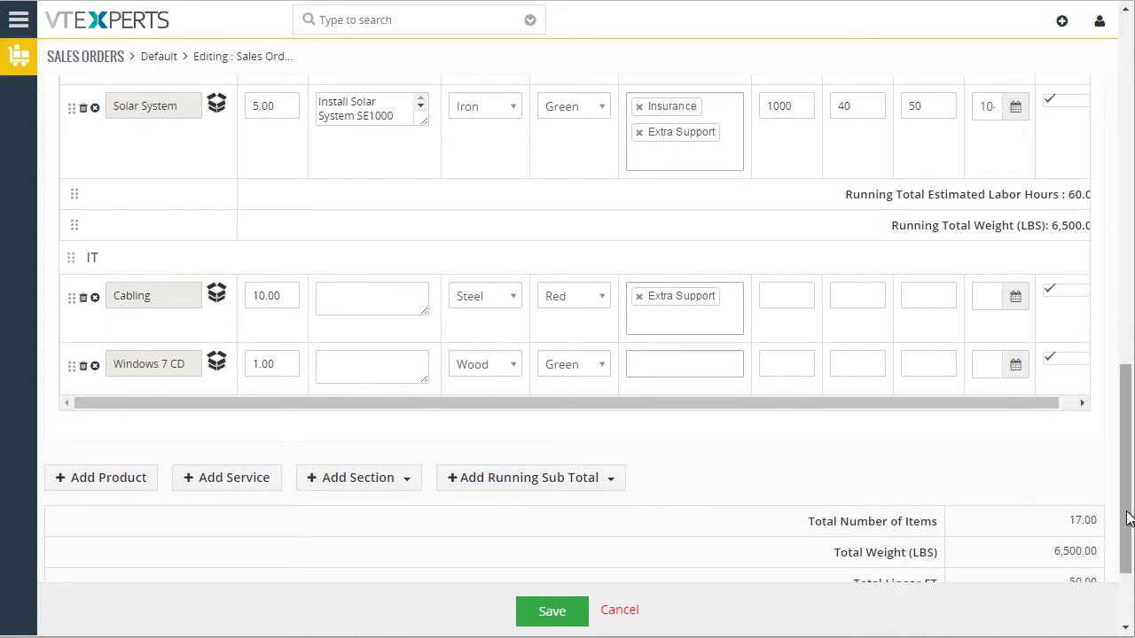
scroll(1117, 514, up, 1)
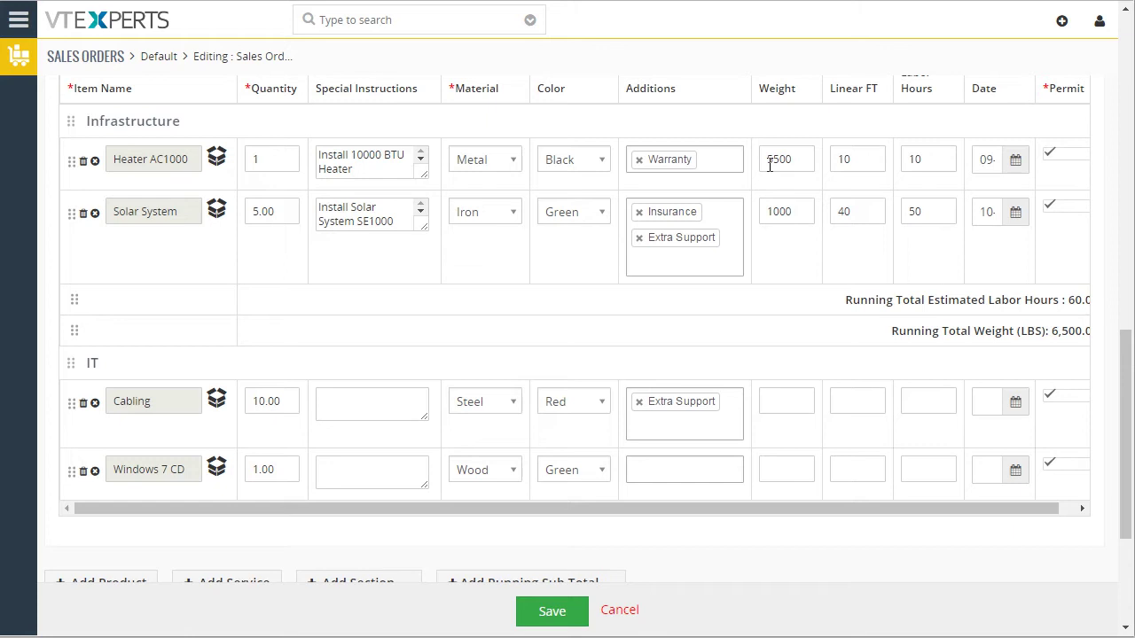
- Set the Heater AC1000 weight to 15500 and check the Total Weight and Running Total Weight
click(768, 159)
text(1)
drag(1122, 393, 1075, 486)
double_click(1060, 490)
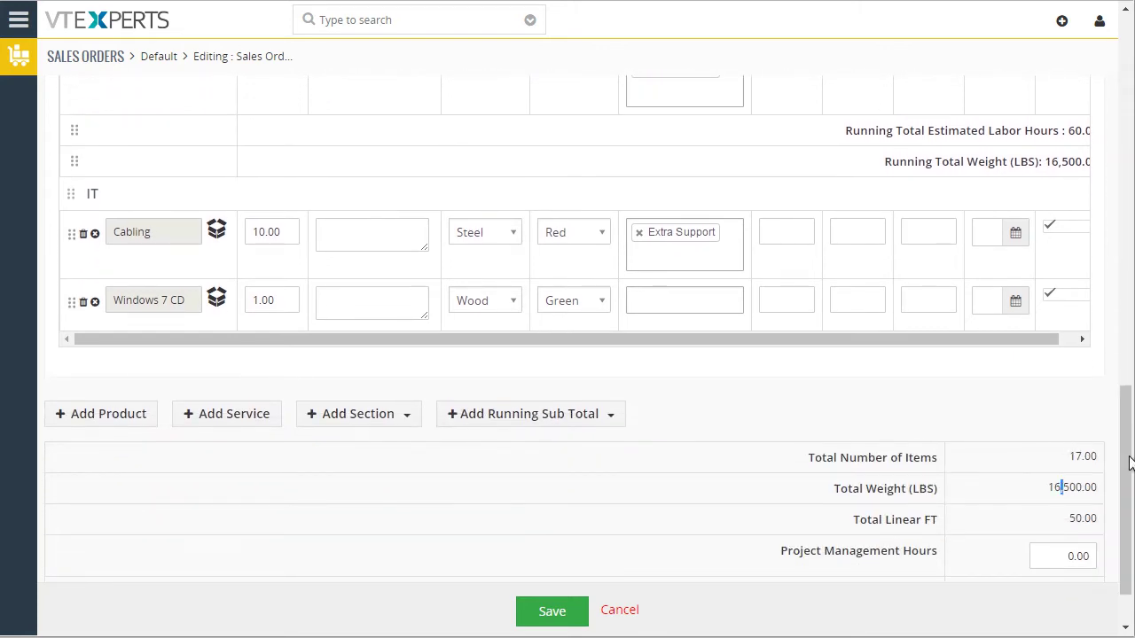
drag(1120, 461, 1120, 416)
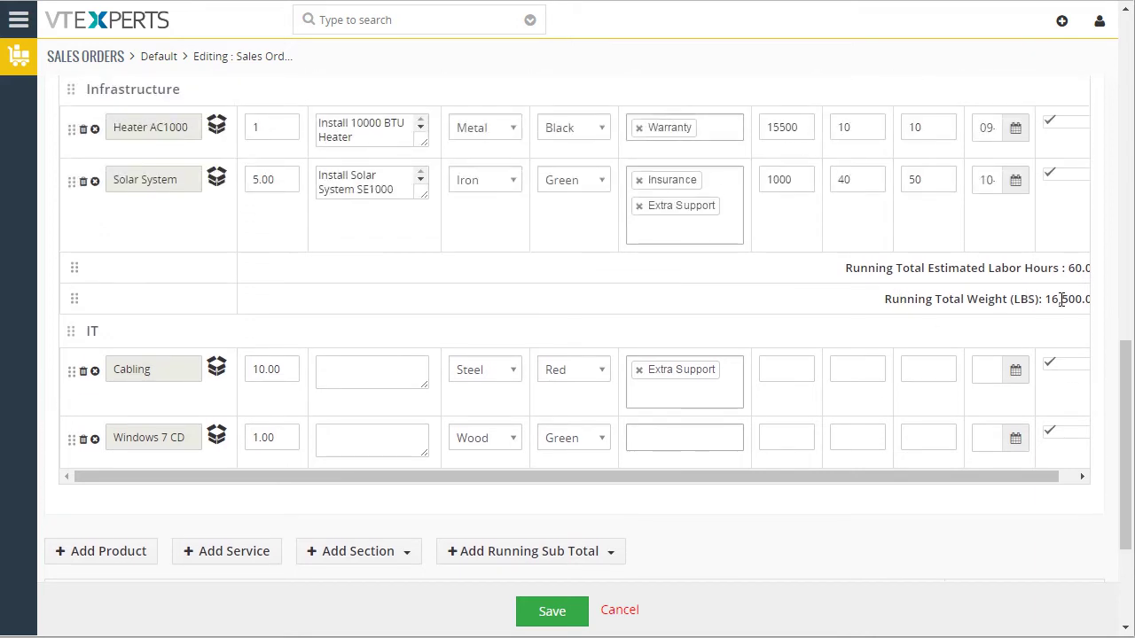
- Set the Heater AC1000 weight to 5000 and change its material to Silk
drag(805, 129, 733, 124)
text(50)
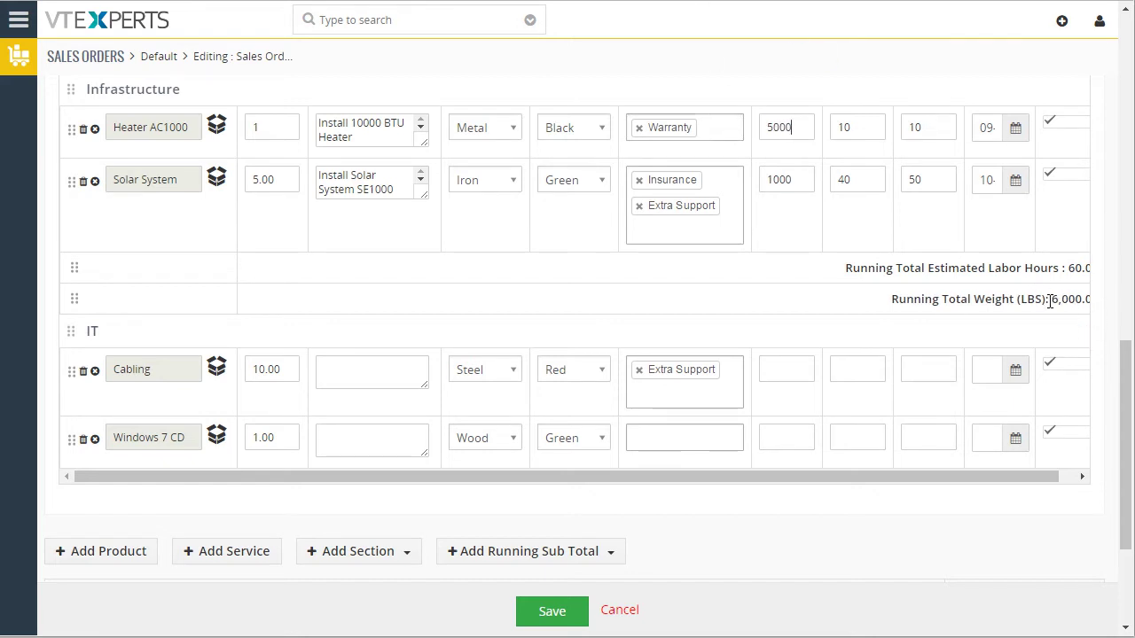
scroll(652, 282, up, 2)
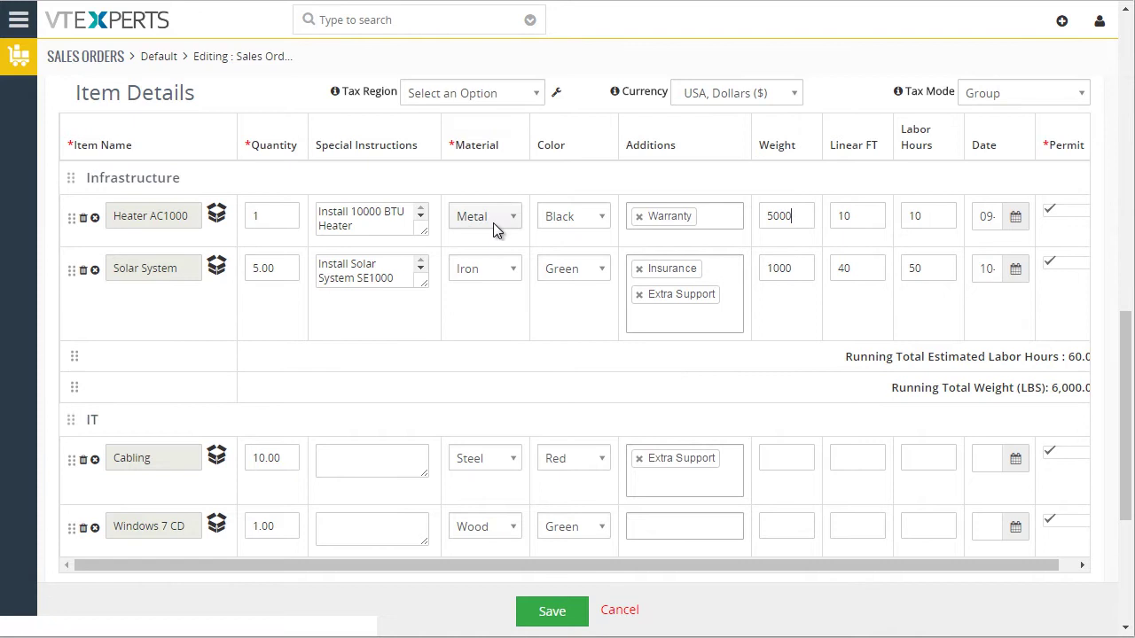
click(488, 217)
click(483, 317)
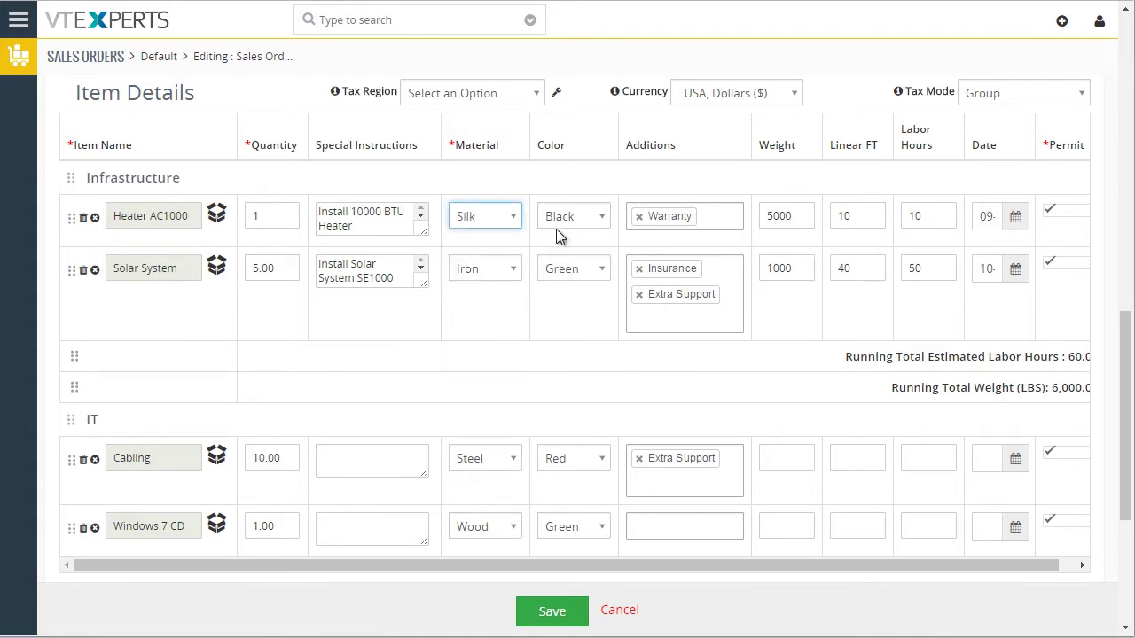
- Add Insurance to the Heater AC1000 additions and pick a new date for that item
click(730, 223)
click(703, 288)
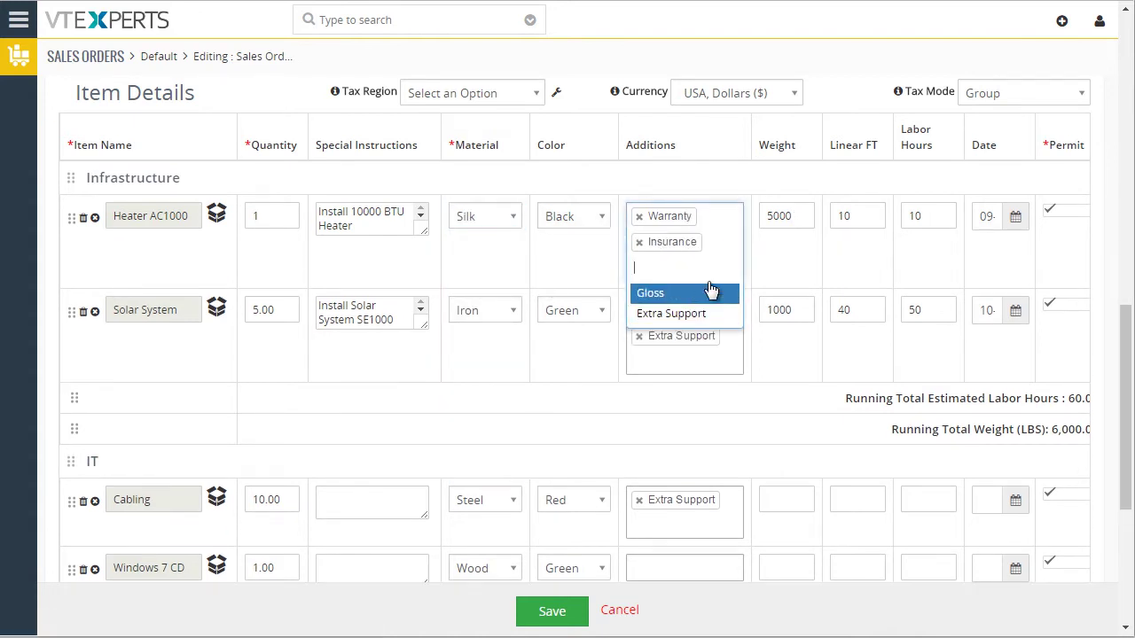
click(925, 218)
click(984, 216)
click(929, 354)
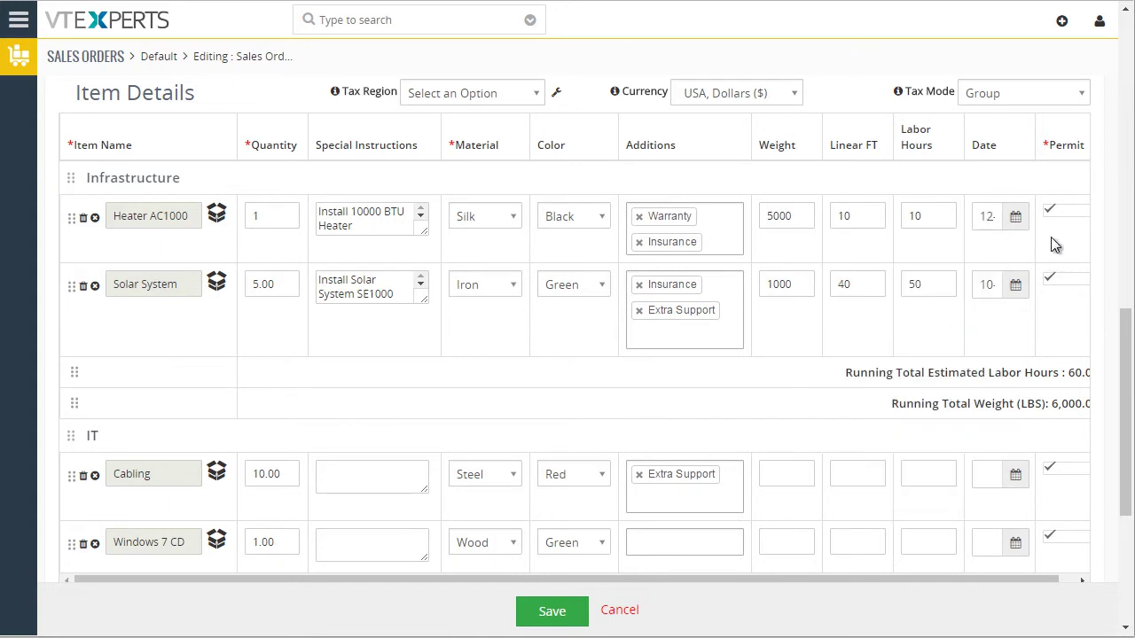
- Add the line "Clean the wents" to the Heater AC1000 special instructions and view its product selection list
click(1049, 213)
key(Return)
text(Clean the wents)
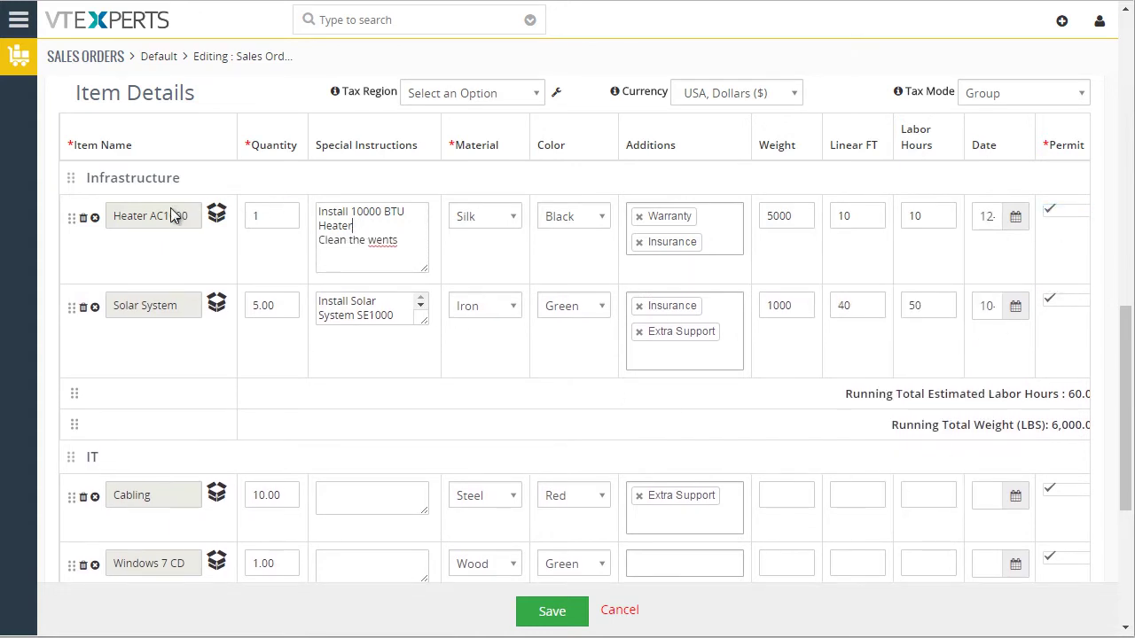
click(217, 214)
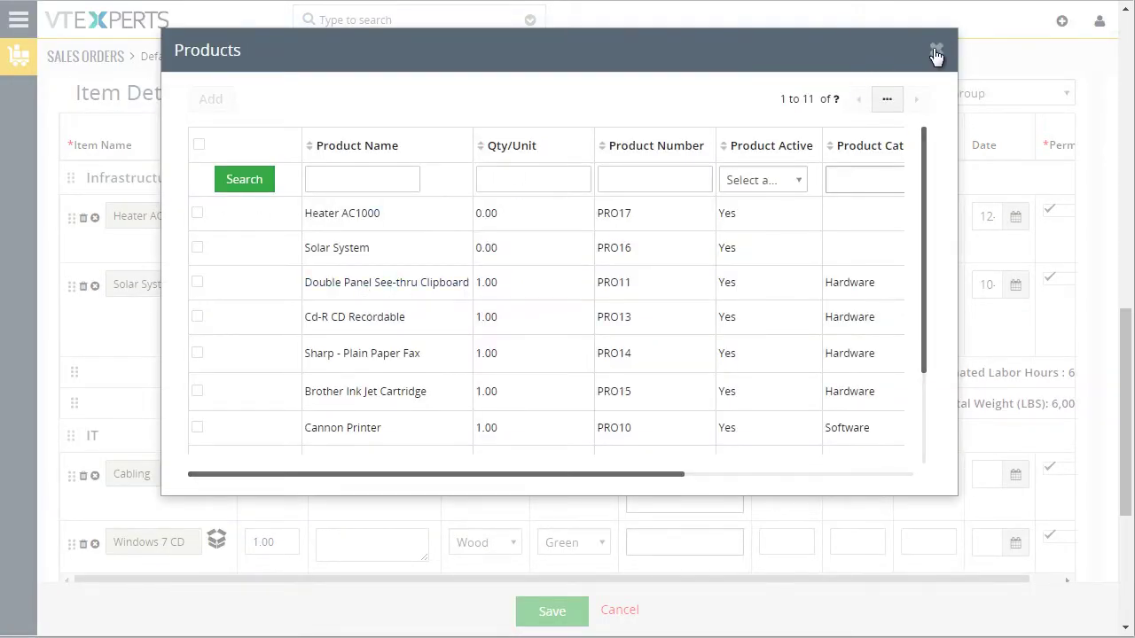
click(935, 52)
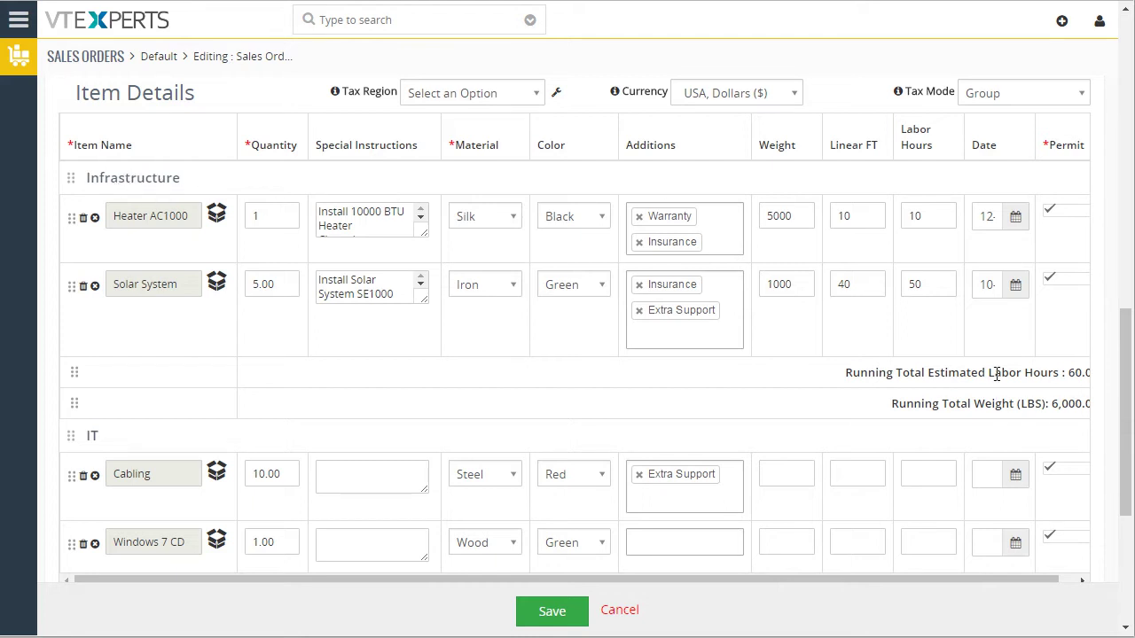
- Add an empty product row at the end of the item table
scroll(423, 401, down, 3)
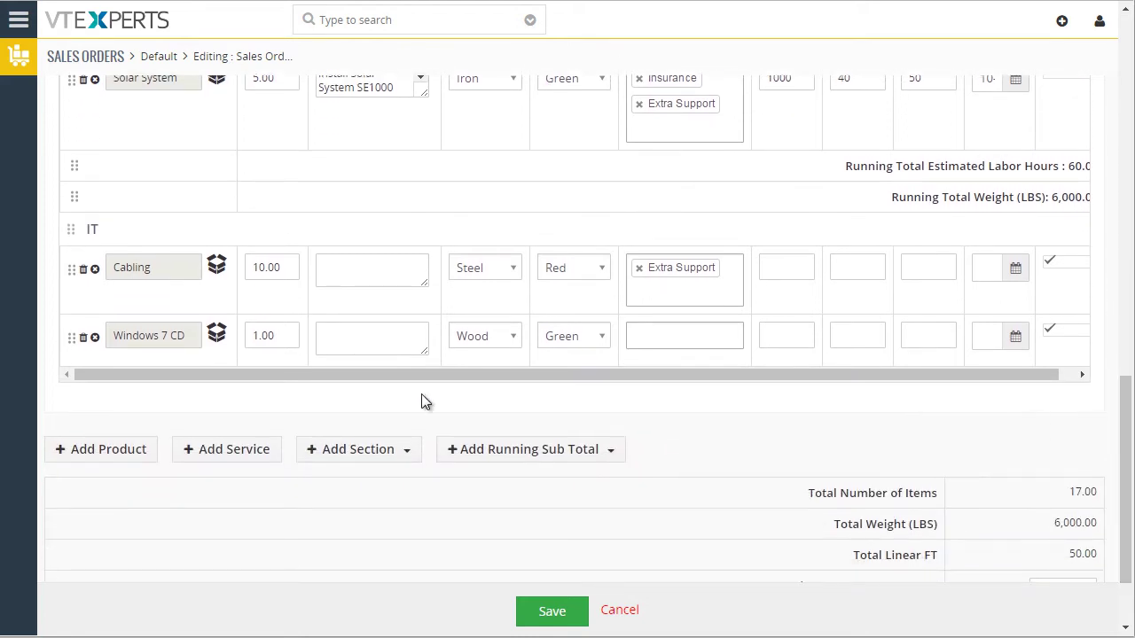
click(119, 450)
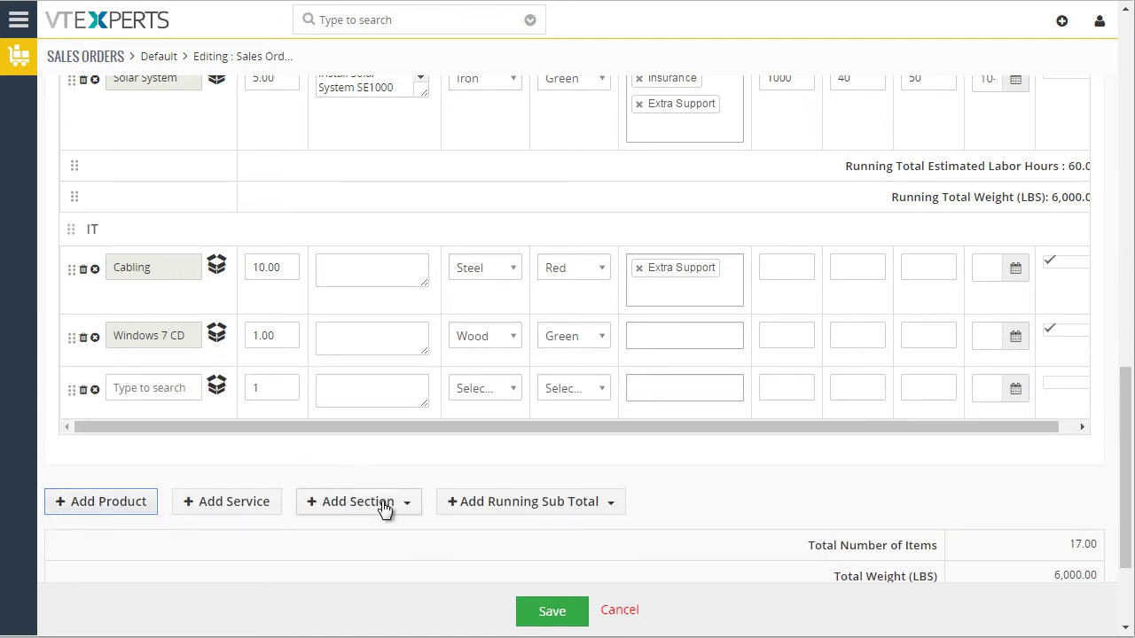
- Add a Monthly section and move it directly above the Windows 7 CD row
scroll(413, 506, down, 1)
click(407, 424)
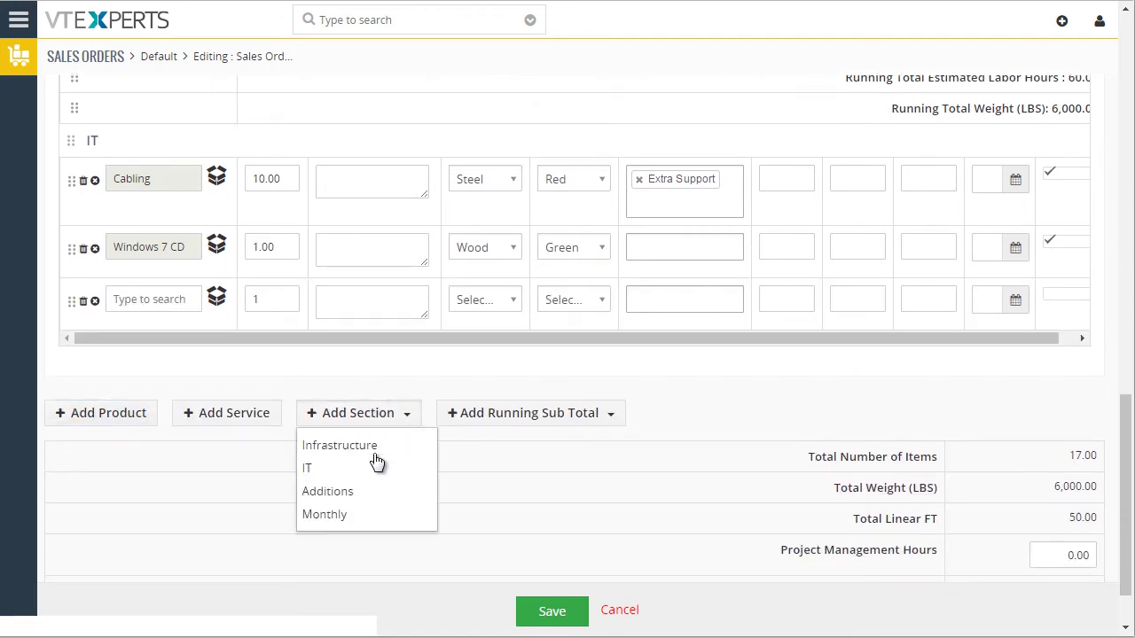
click(328, 514)
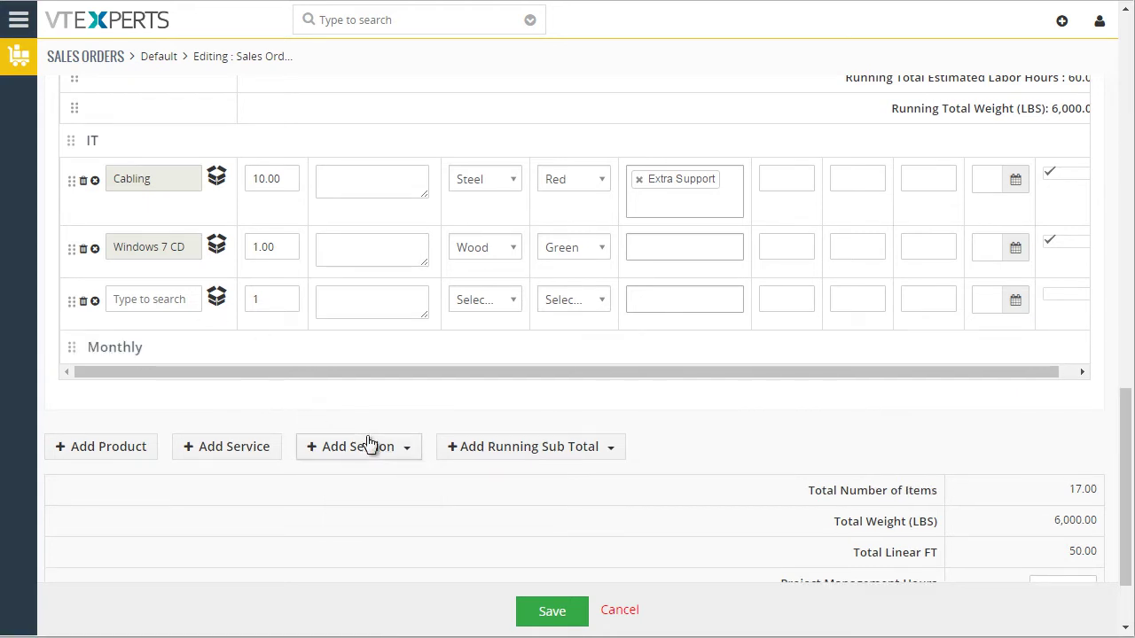
scroll(341, 405, up, 1)
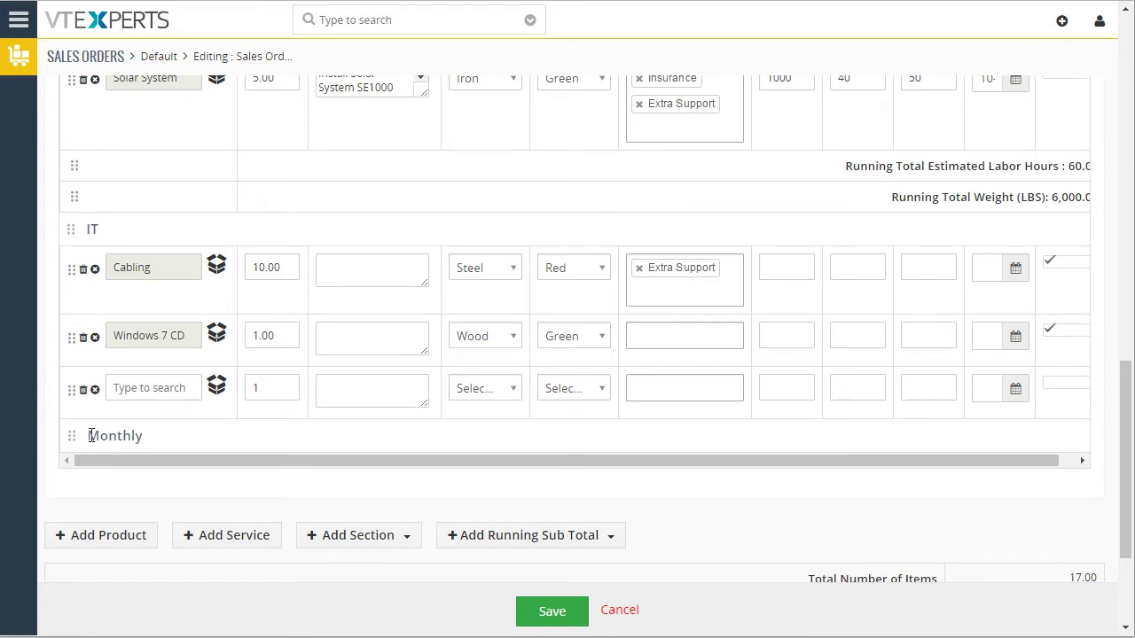
drag(71, 439, 76, 332)
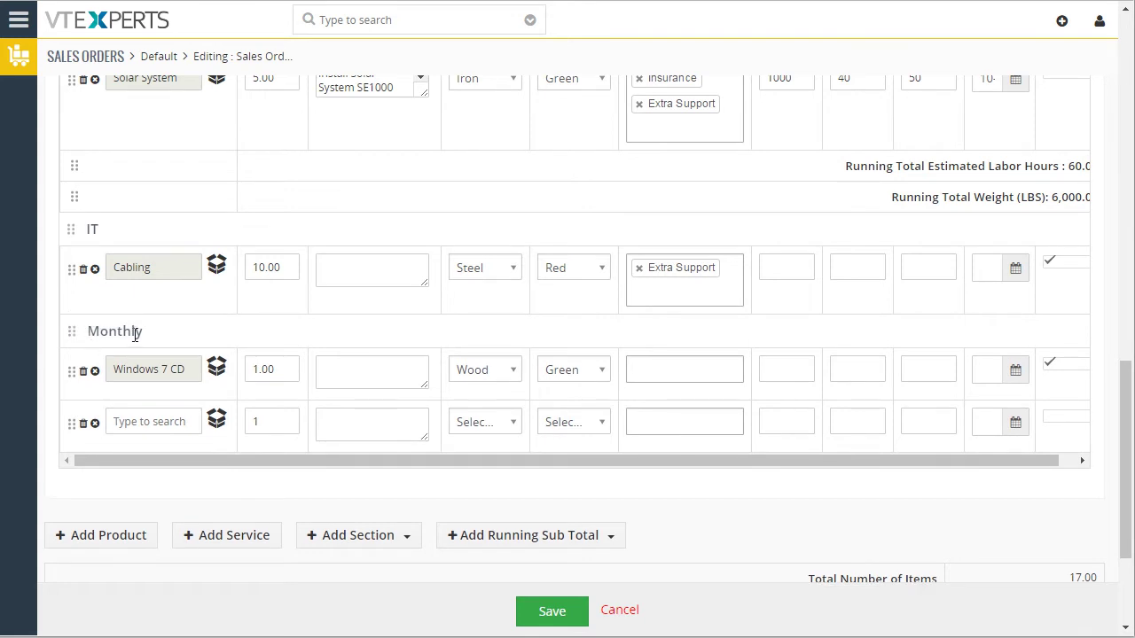
- Add a Total Estimated Labor Hours running sub total and move it directly below the Monthly section heading
scroll(195, 332, down, 1)
click(557, 454)
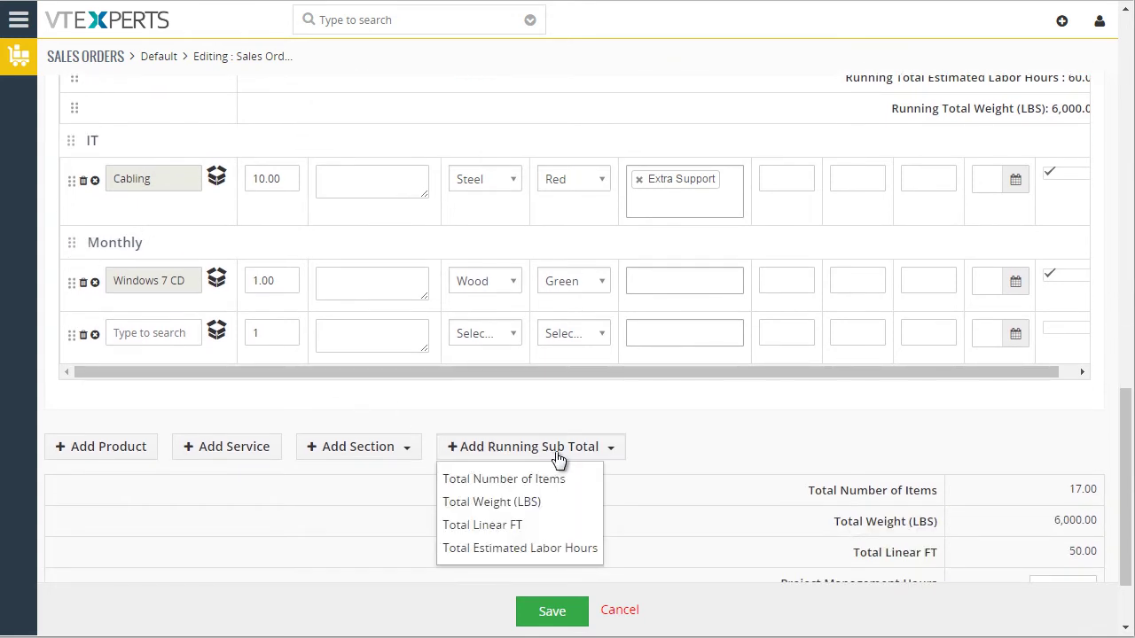
click(535, 550)
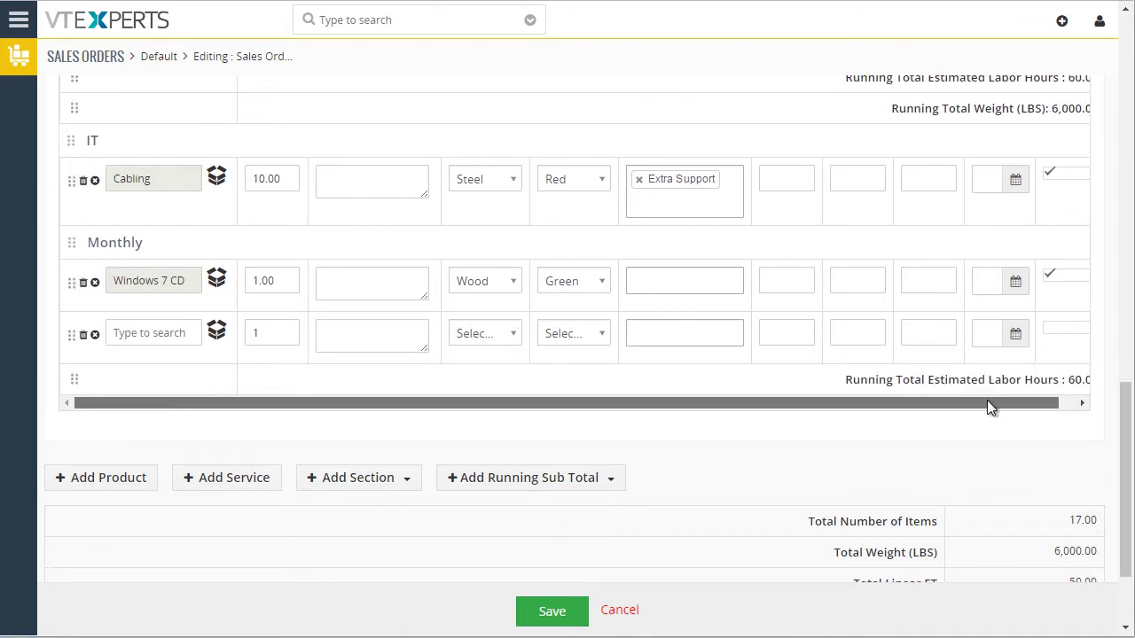
drag(78, 384, 92, 240)
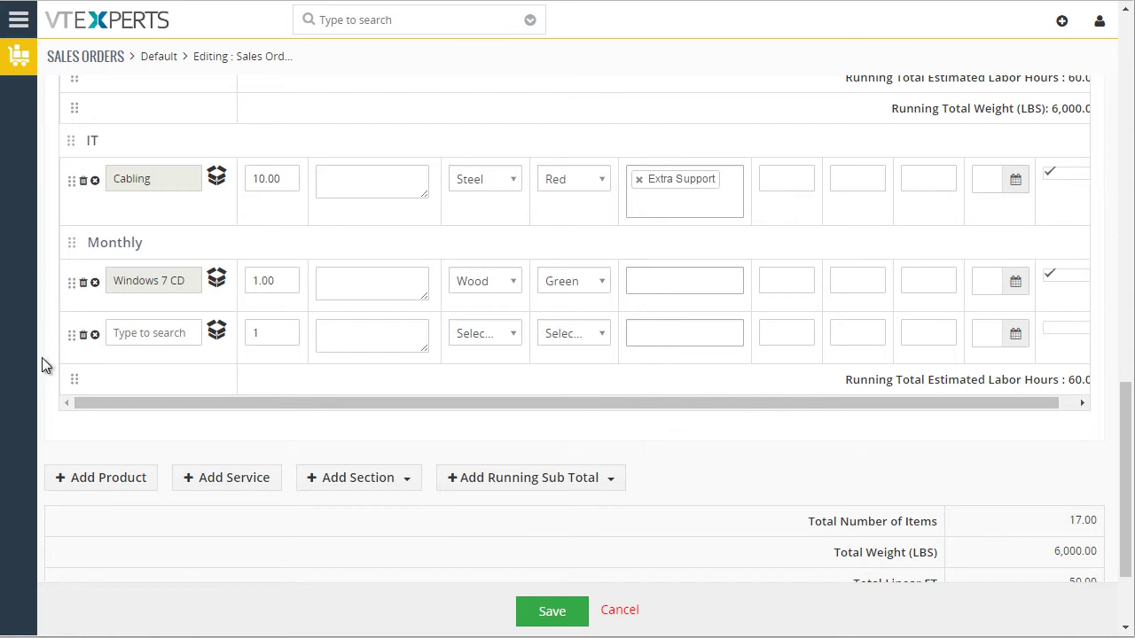
drag(74, 380, 162, 279)
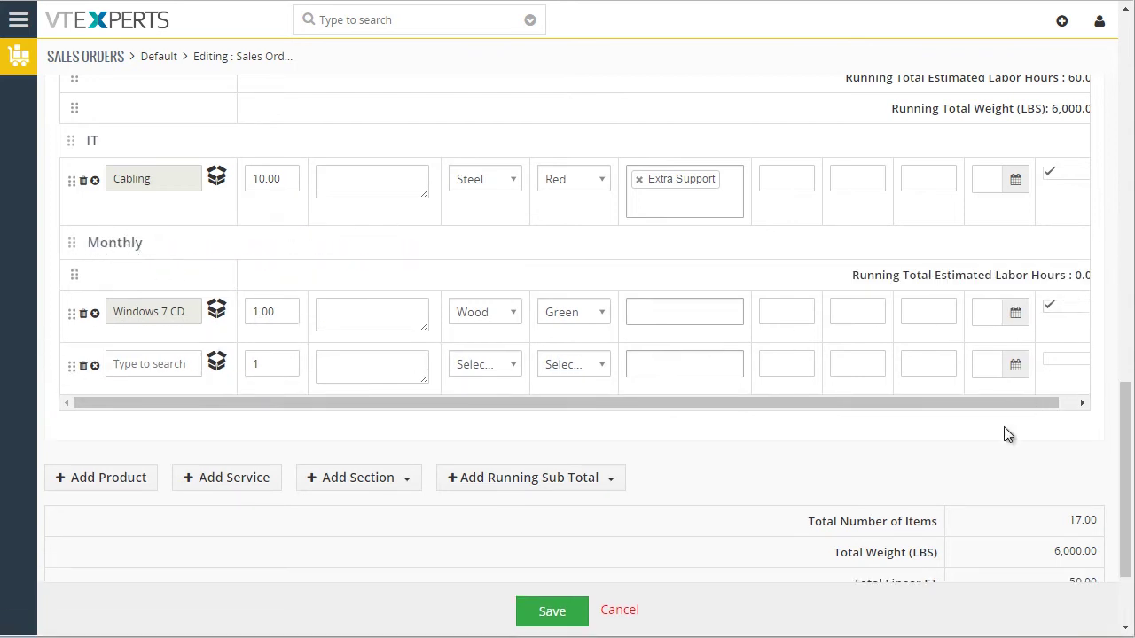
drag(996, 408, 1056, 316)
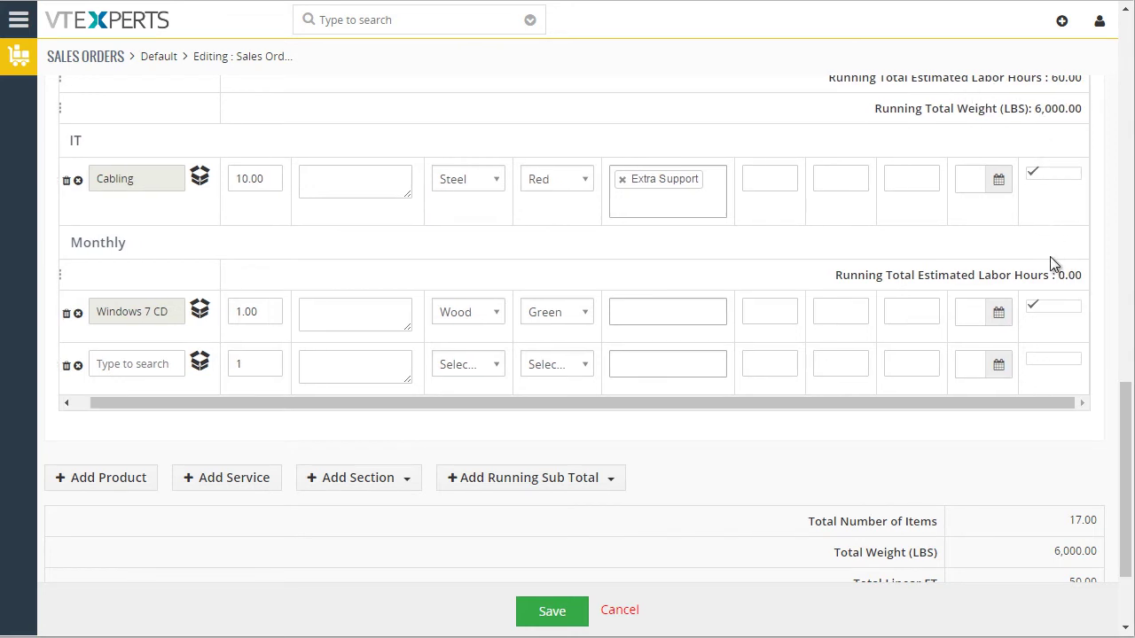
- Set the Windows 7 CD quantity to 11 and check the Total Number of Items and Total Weight
scroll(717, 292, down, 3)
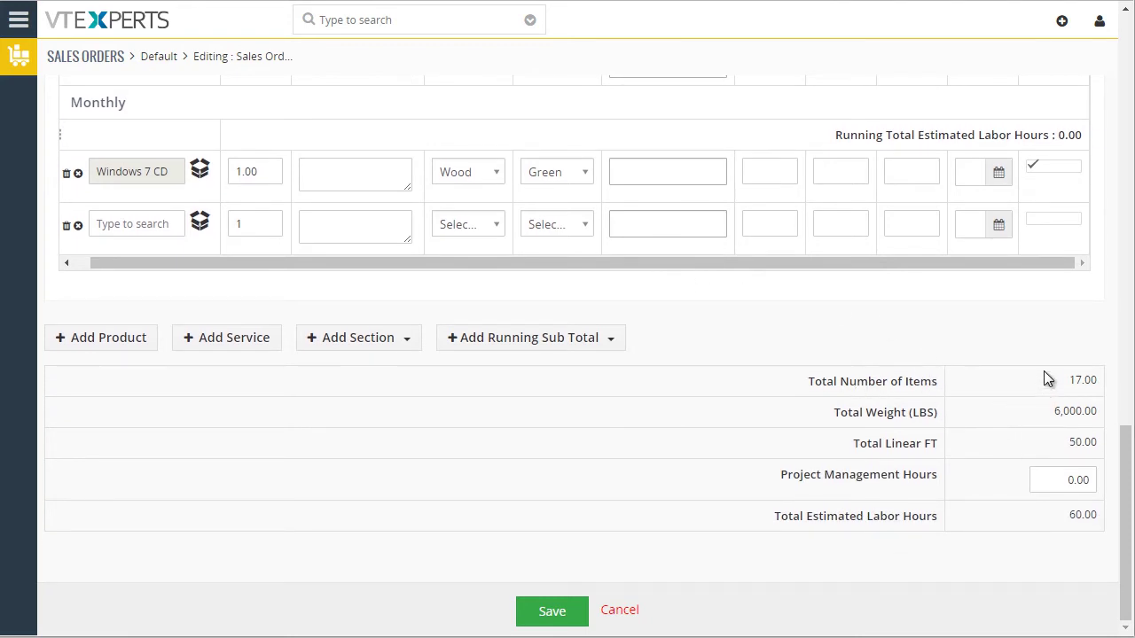
scroll(324, 325, up, 2)
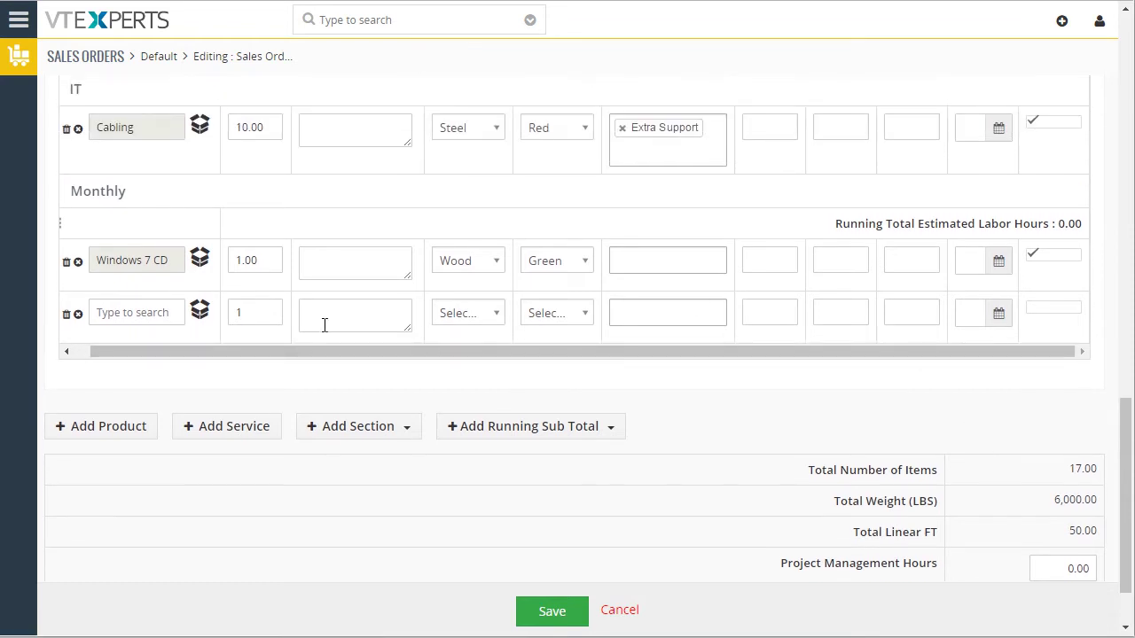
scroll(350, 306, down, 2)
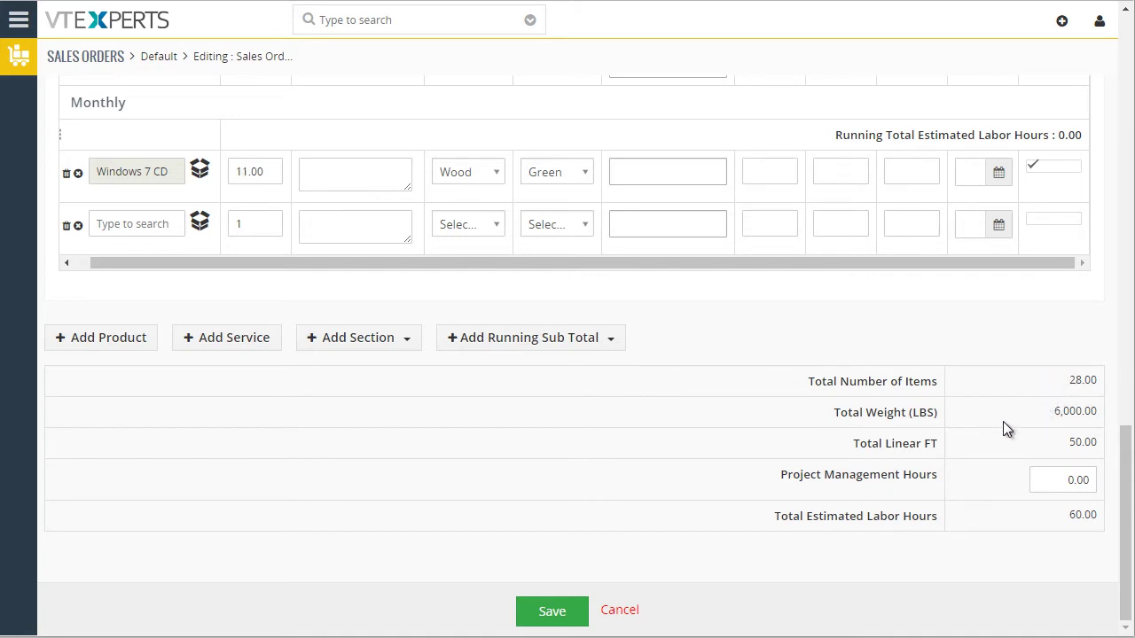
double_click(1075, 409)
- Set Project Management Hours to 2000 and check the total and running estimated labor hours
click(1065, 481)
text(200)
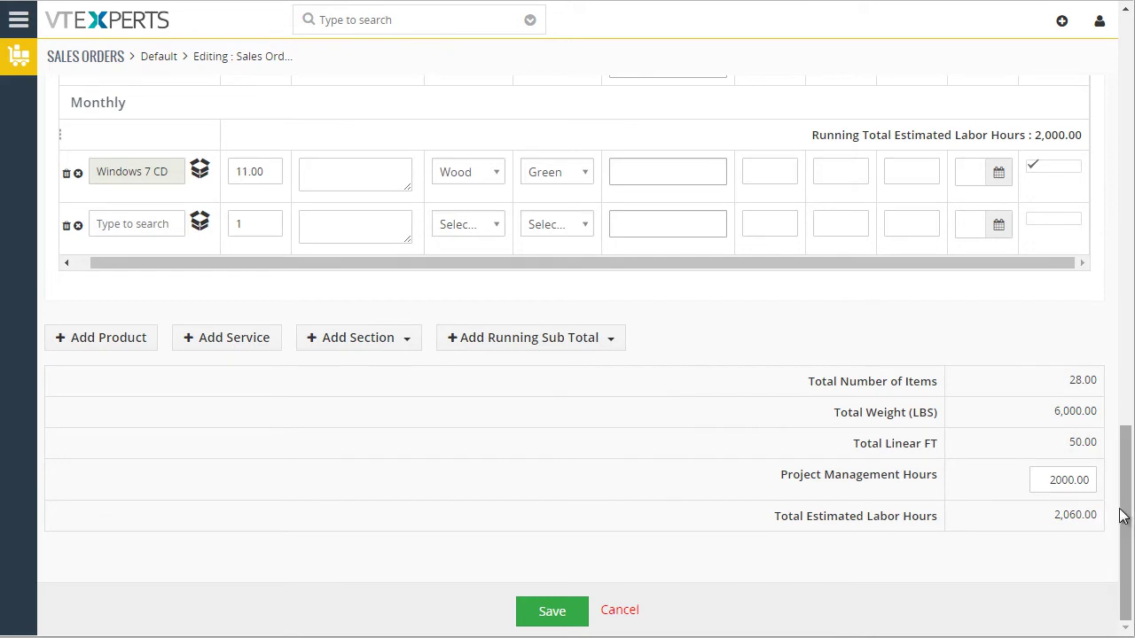
drag(1124, 515, 1129, 465)
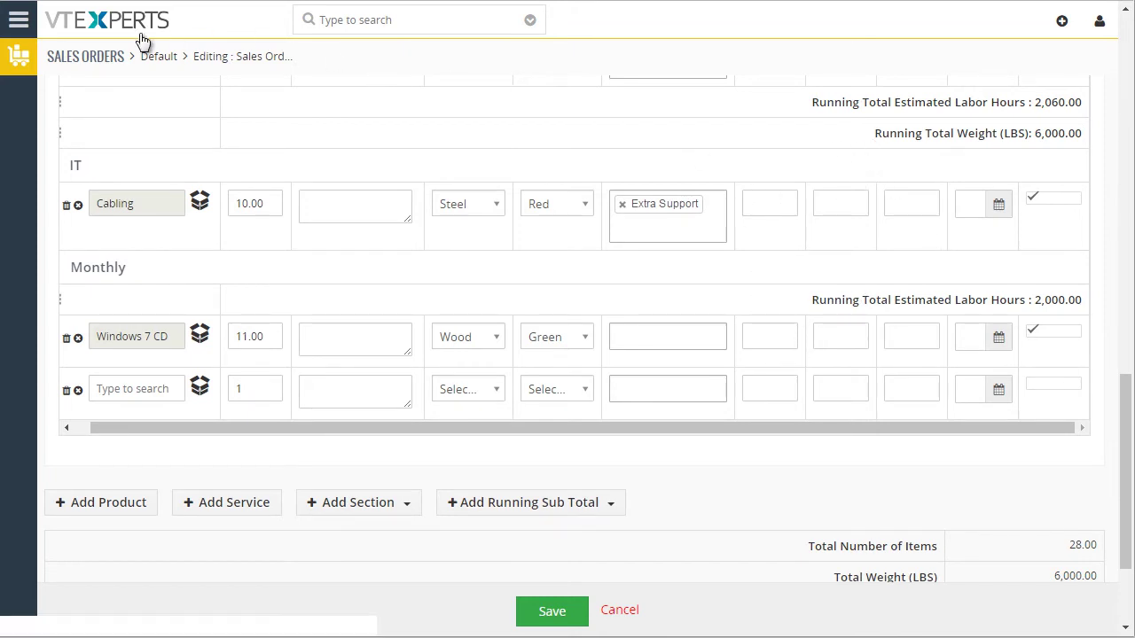
- Open the CRM Settings in a separate tab and bring up Item Details Customizer (Advanced)
click(20, 19)
mouse_move(91, 149)
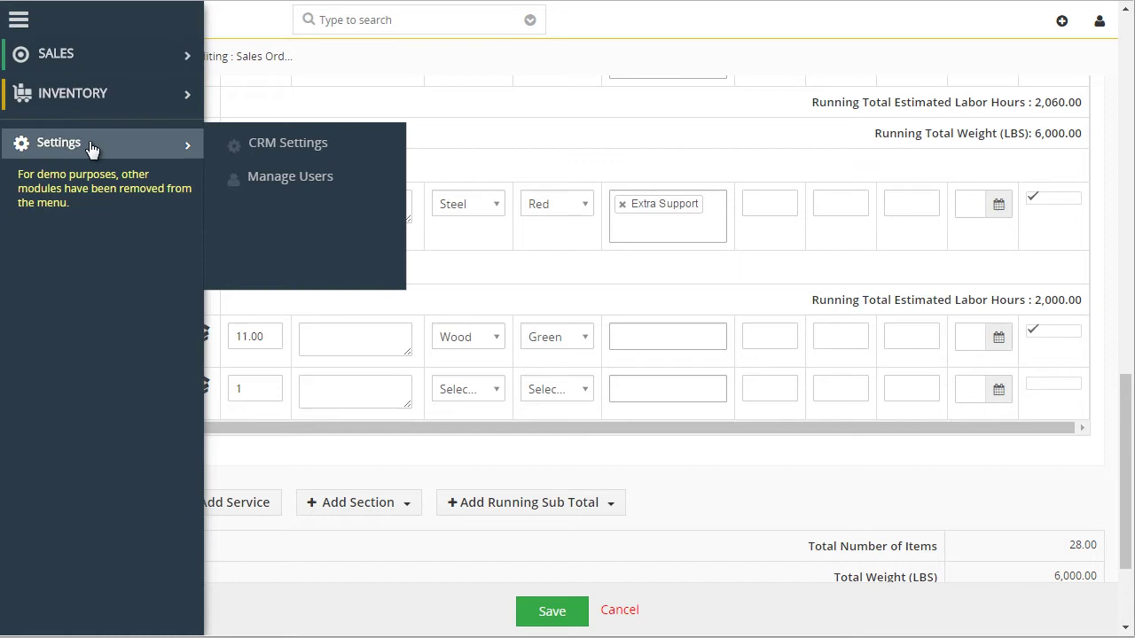
right_click(289, 144)
click(330, 157)
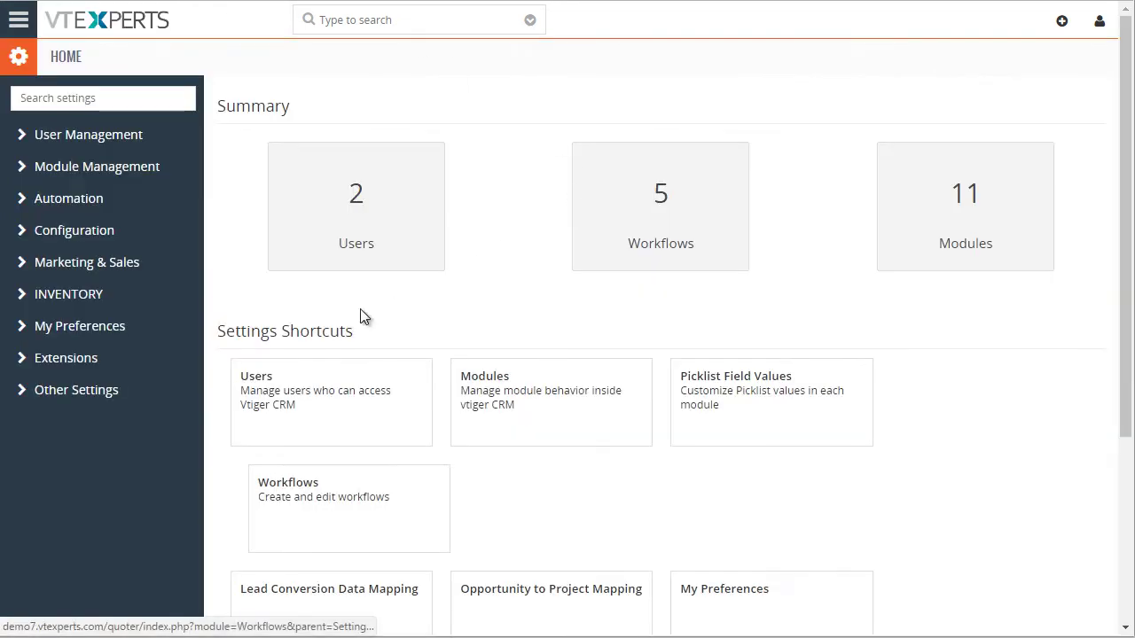
click(124, 392)
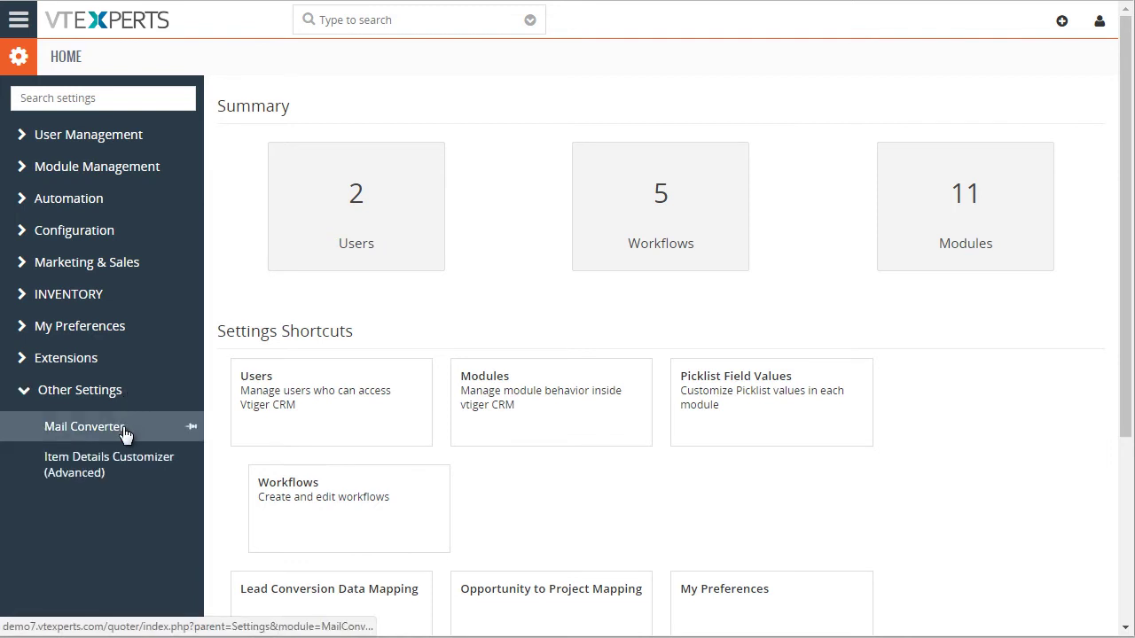
click(94, 462)
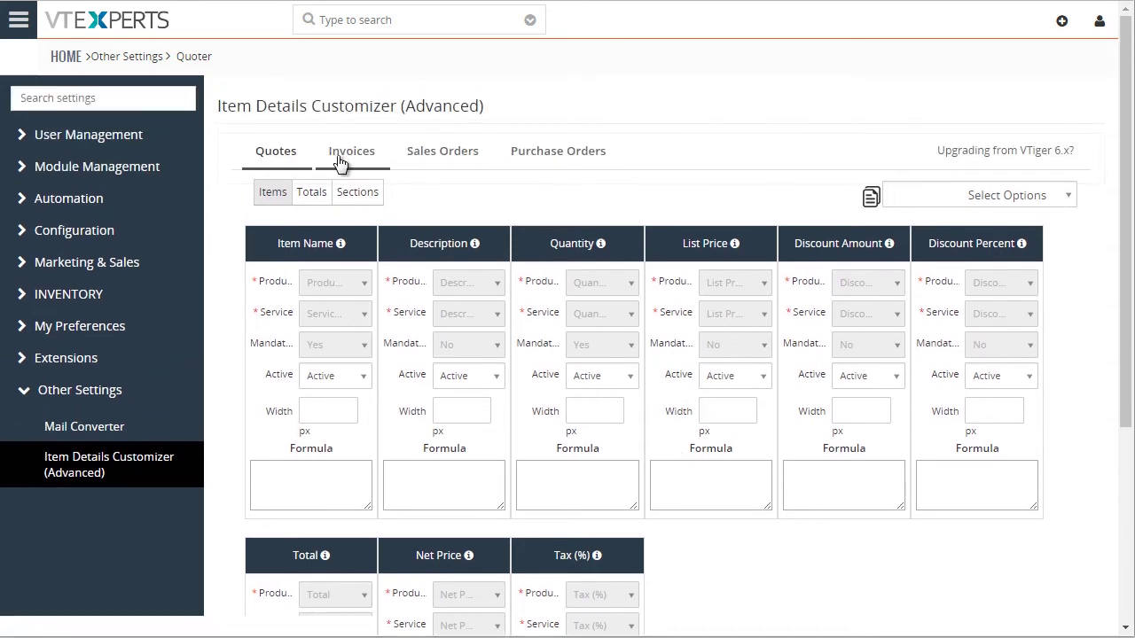
- Examine the item columns configured for Invoices, including which are active and their widths
click(344, 158)
scroll(652, 184, down, 2)
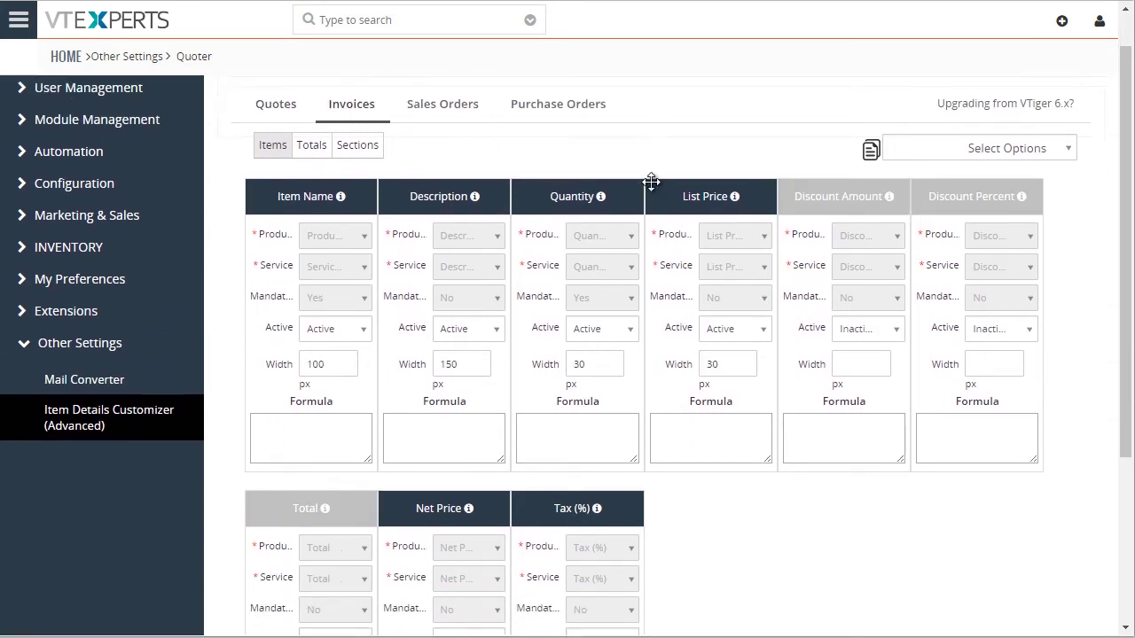
scroll(847, 174, up, 1)
scroll(848, 167, up, 1)
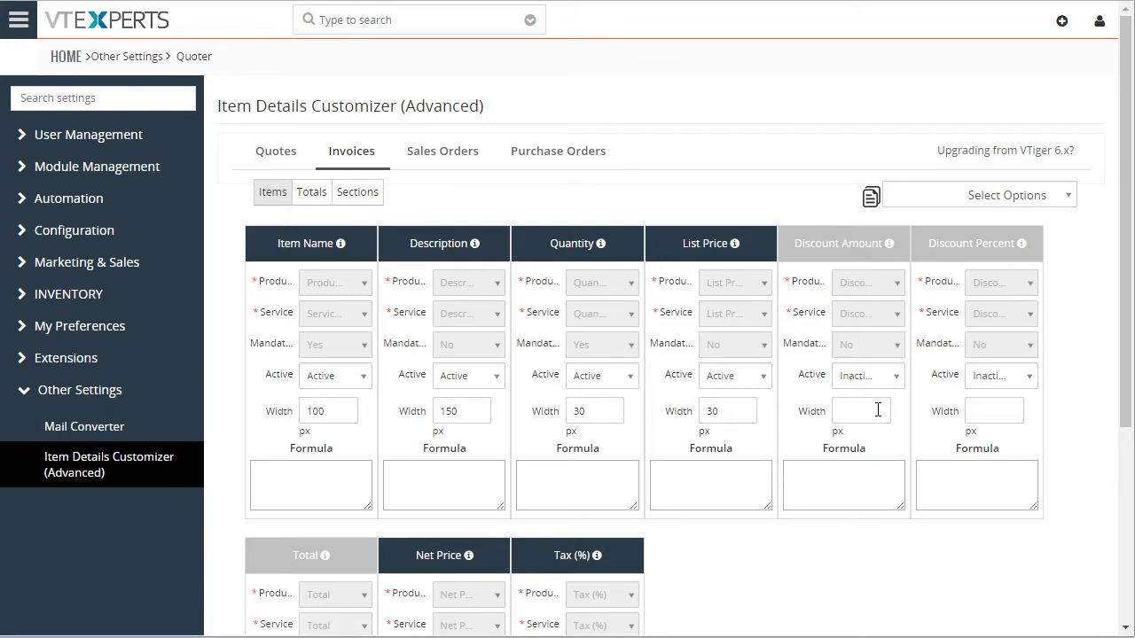
- View the status options of the Invoices Discount Amount column, choose Inactive, and review the remaining columns
click(883, 374)
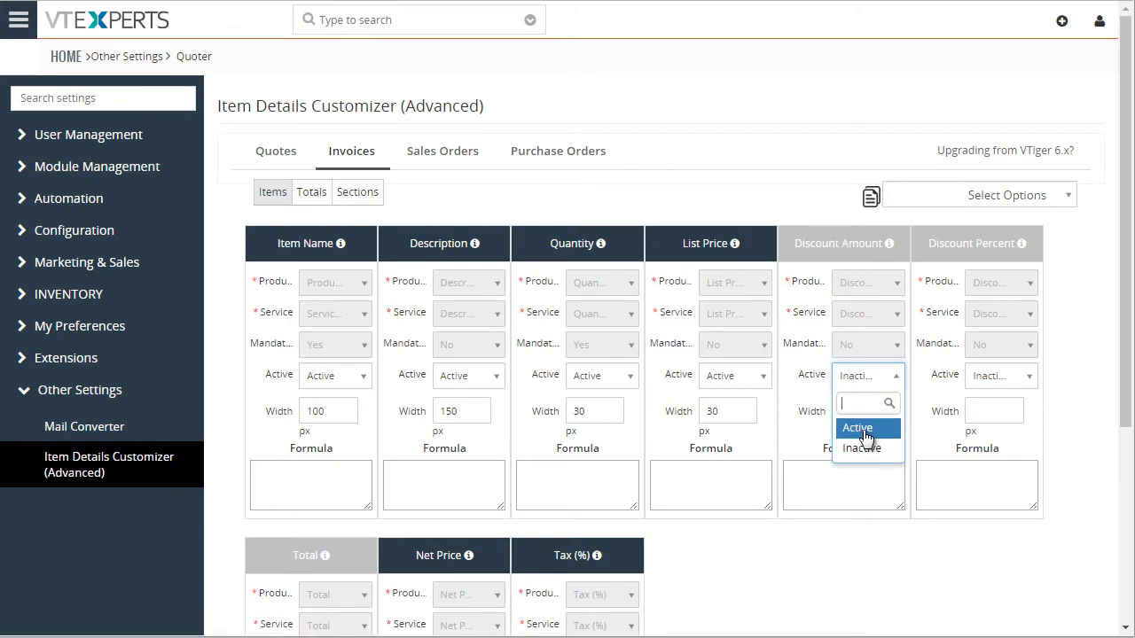
click(864, 448)
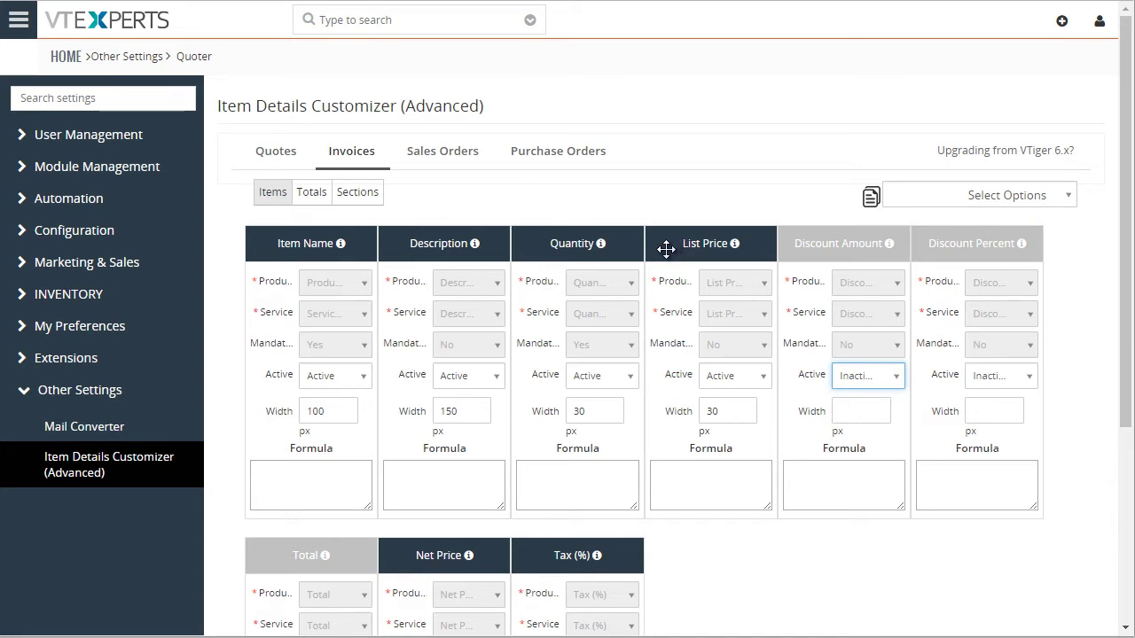
scroll(666, 249, down, 1)
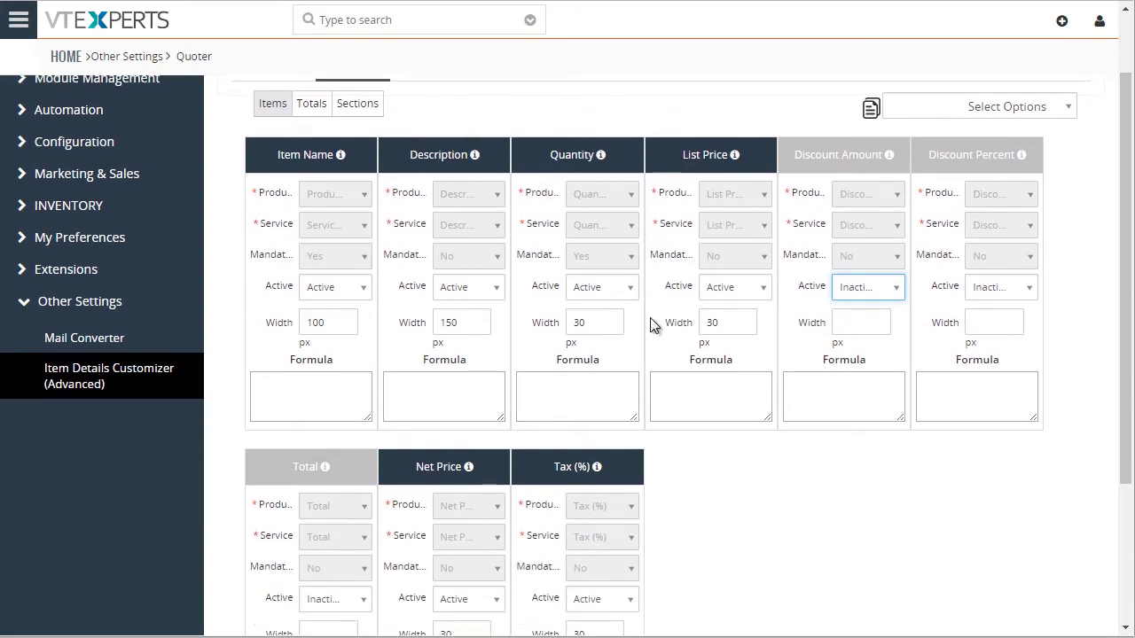
scroll(653, 321, up, 1)
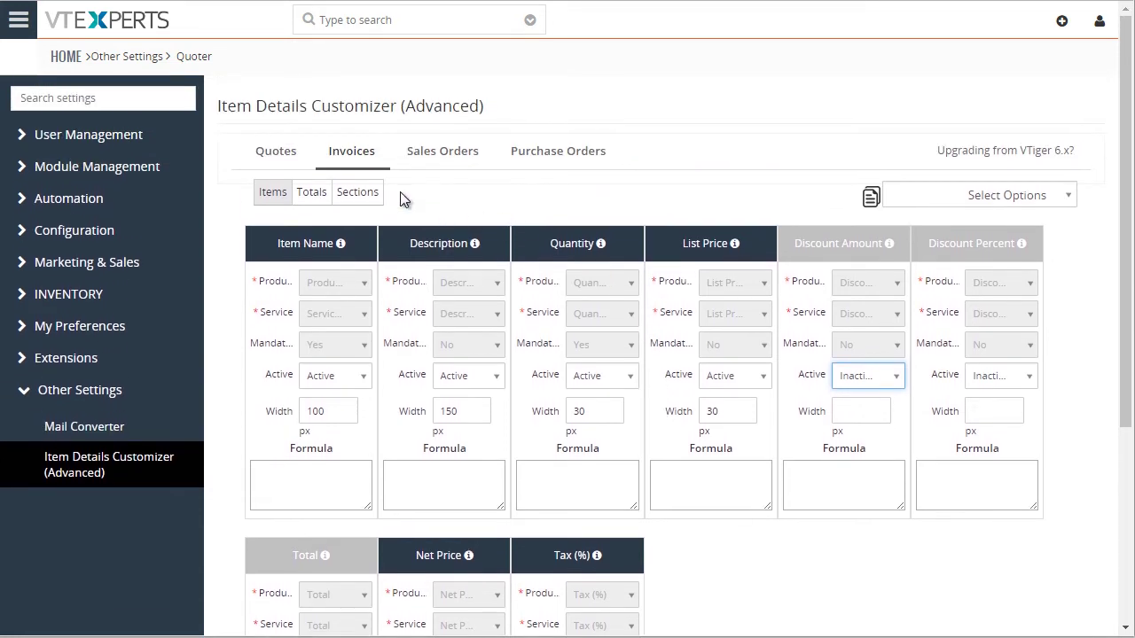
- Switch to the Sales Orders item columns and view the status options of the Total column
click(448, 155)
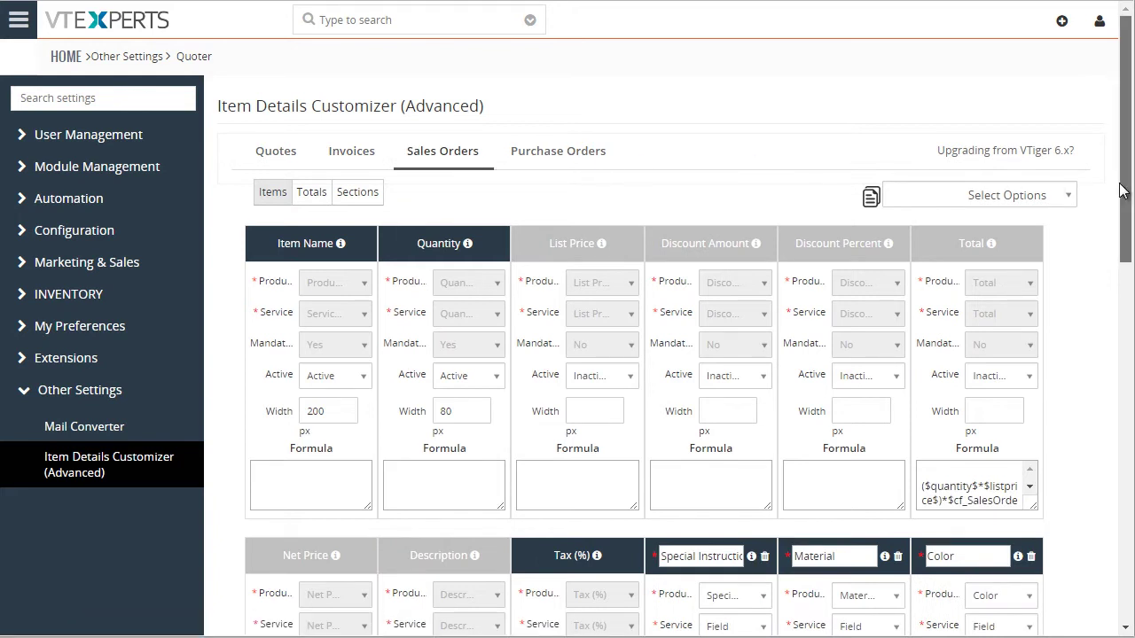
drag(1117, 184, 1121, 215)
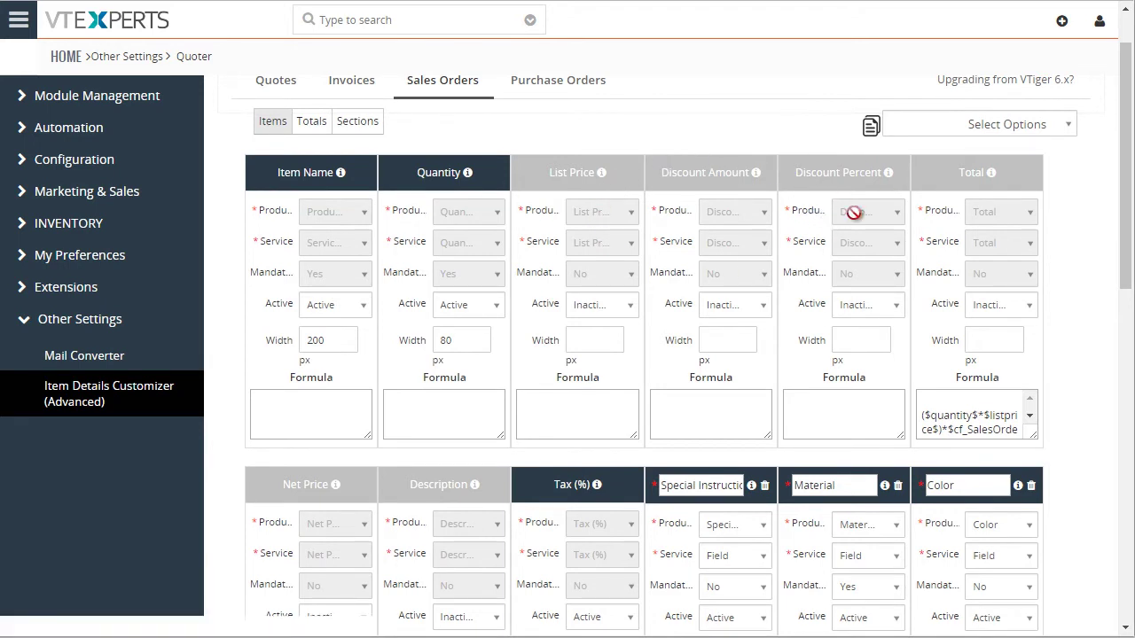
scroll(1107, 223, down, 1)
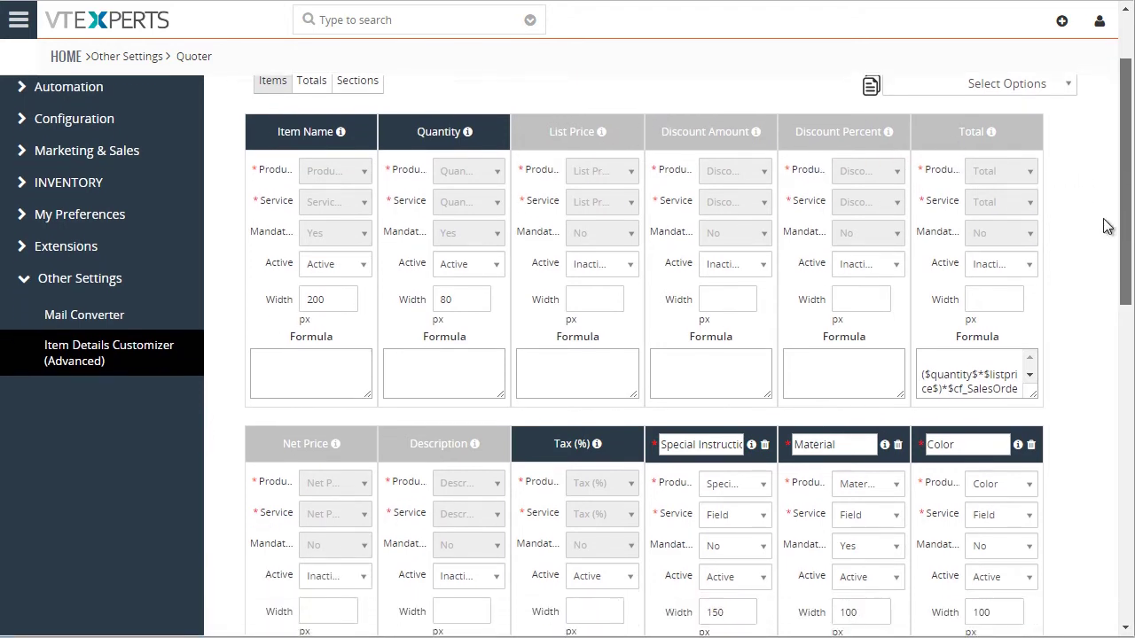
click(1000, 263)
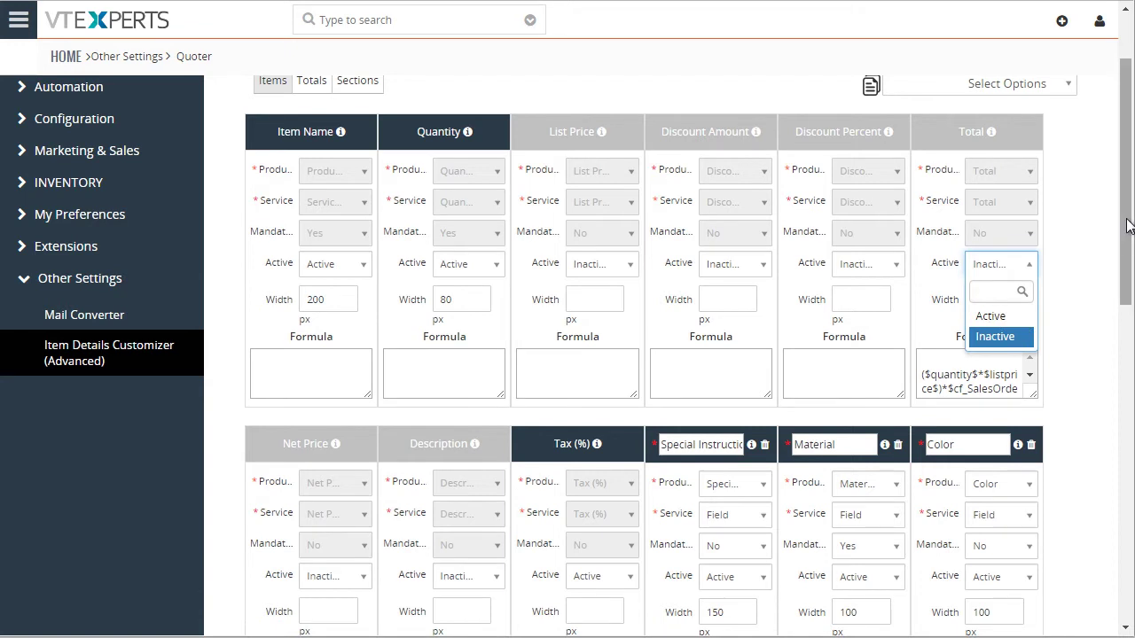
scroll(1124, 232, down, 1)
scroll(1124, 233, down, 1)
click(1068, 238)
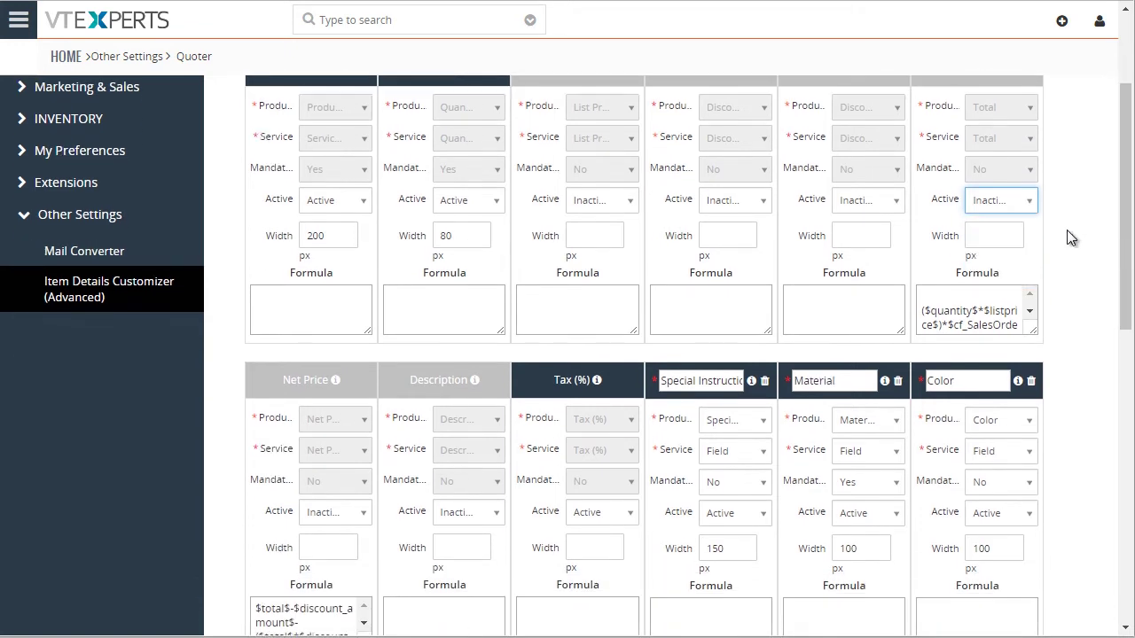
- Examine the remaining Sales Orders item columns from Net Price to Permit, including custom ones such as Material, Additions and Weight
drag(1119, 247, 1129, 342)
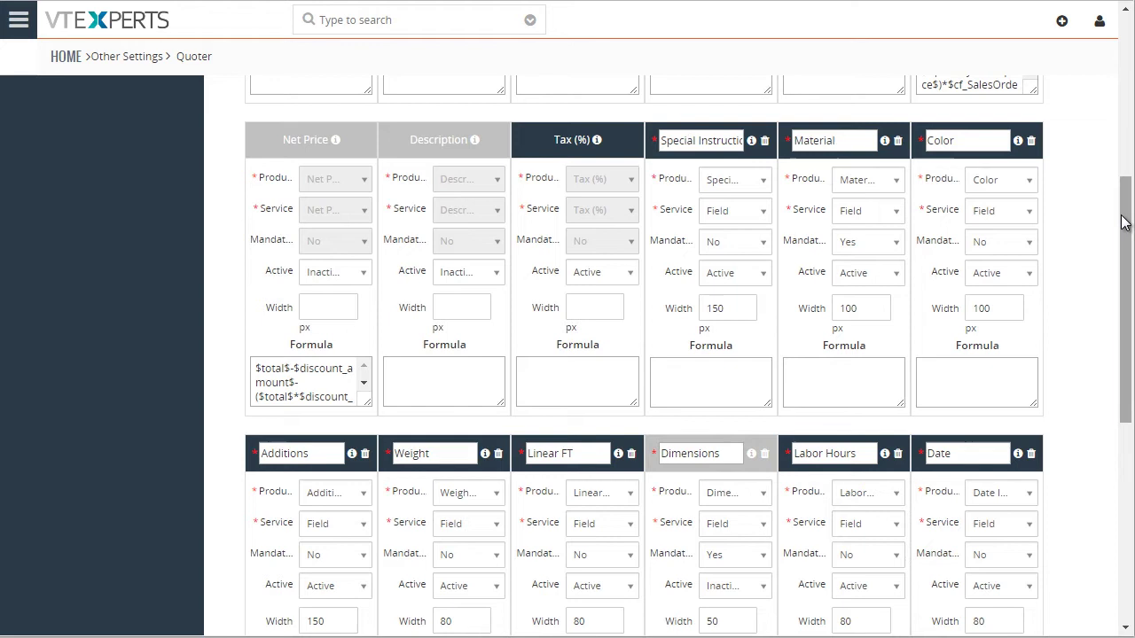
drag(1122, 215, 1122, 182)
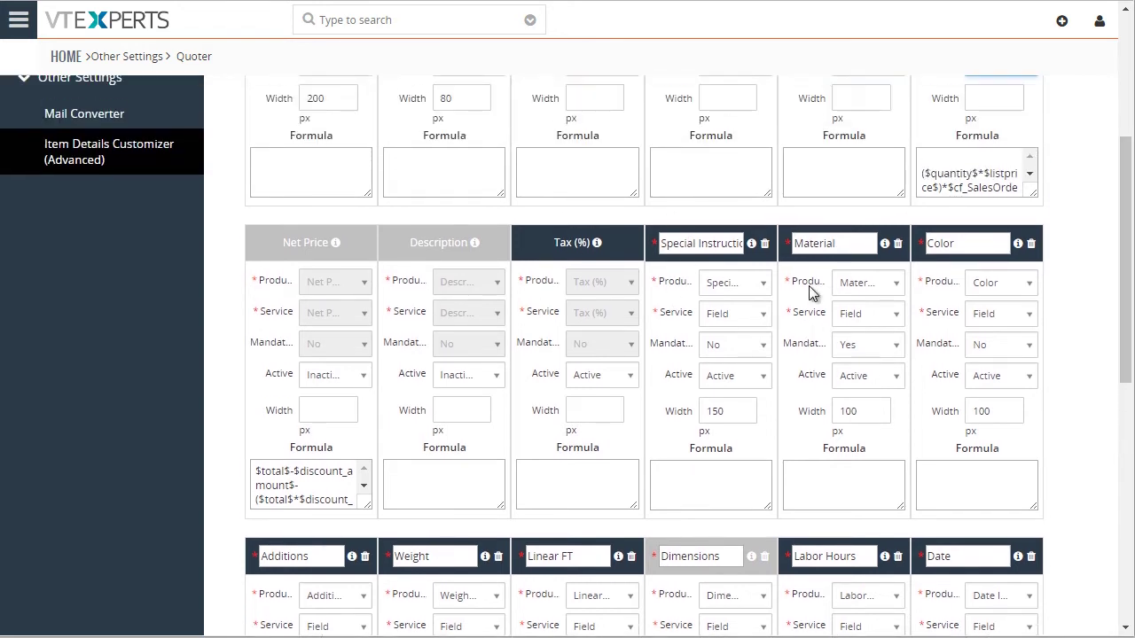
drag(1126, 251, 1114, 377)
double_click(327, 234)
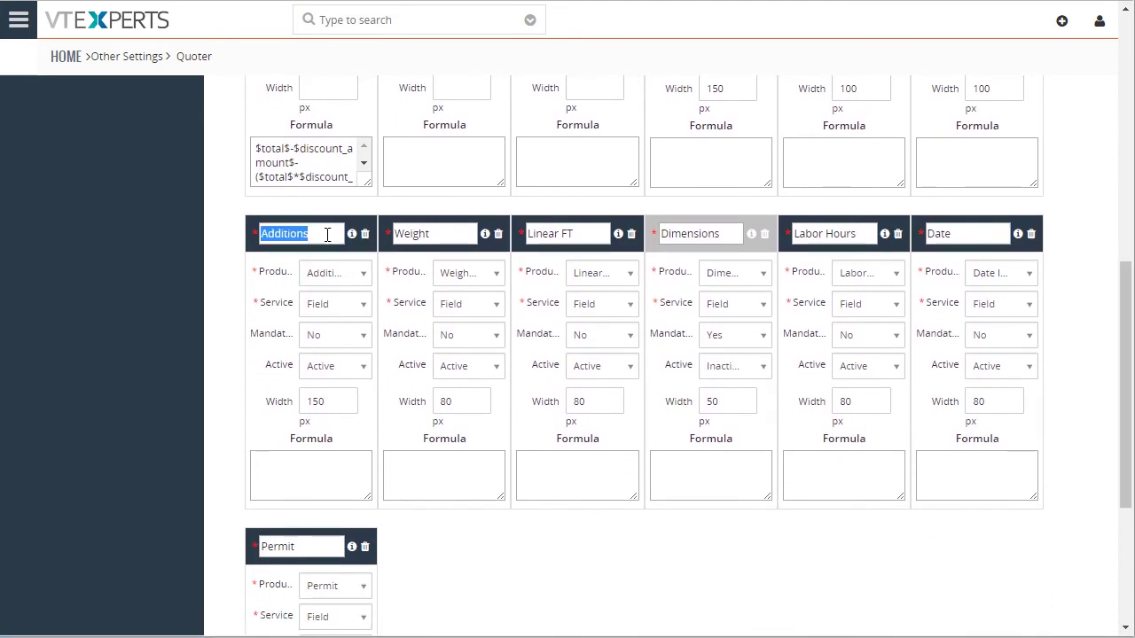
click(448, 233)
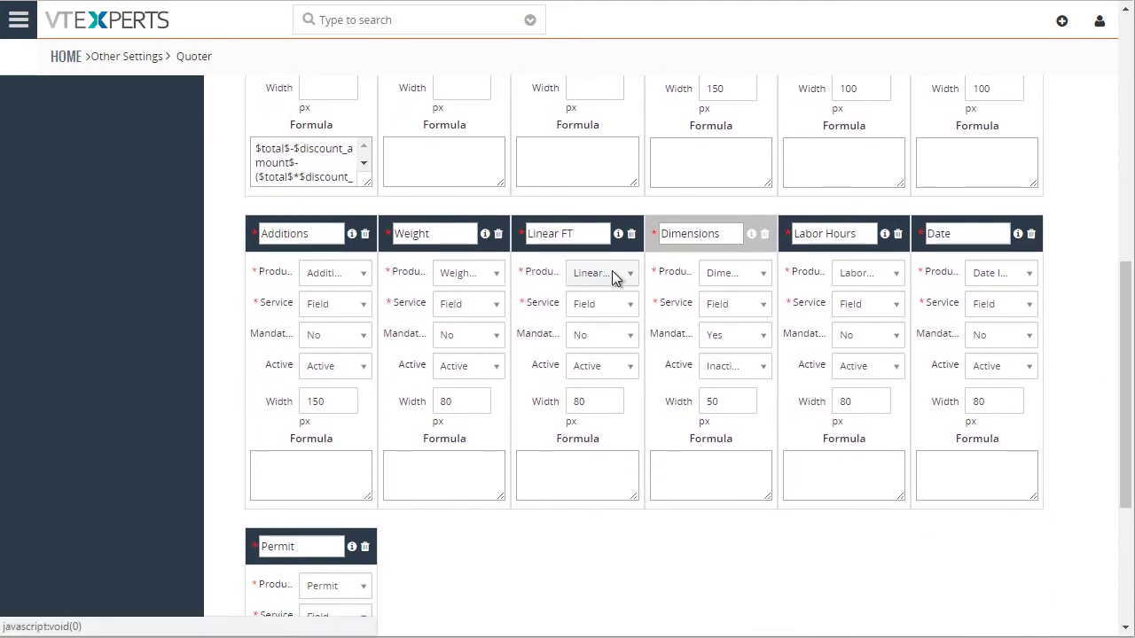
scroll(626, 284, down, 1)
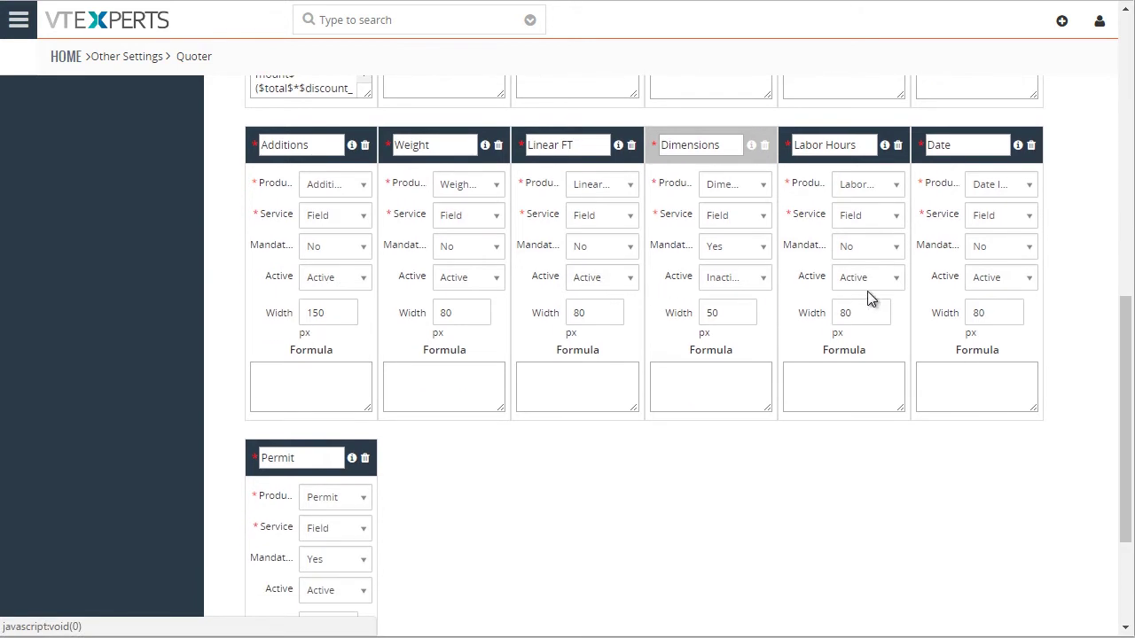
scroll(869, 292, down, 2)
scroll(867, 292, down, 1)
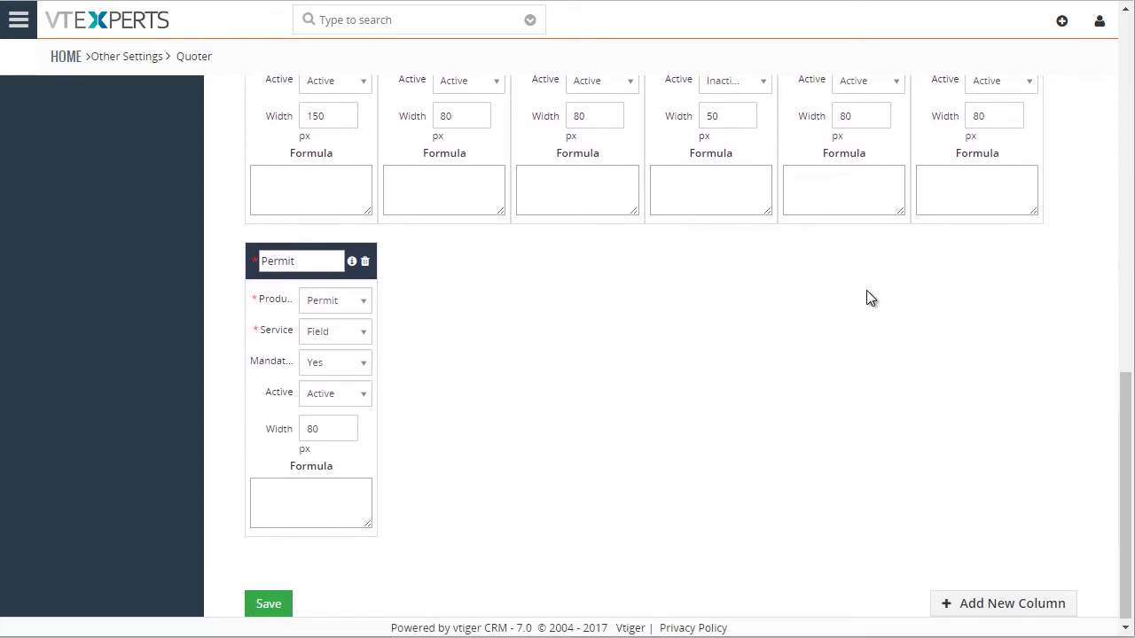
- Add a new Sales Orders item column headed Sample and map its product field to Product Name
click(1011, 600)
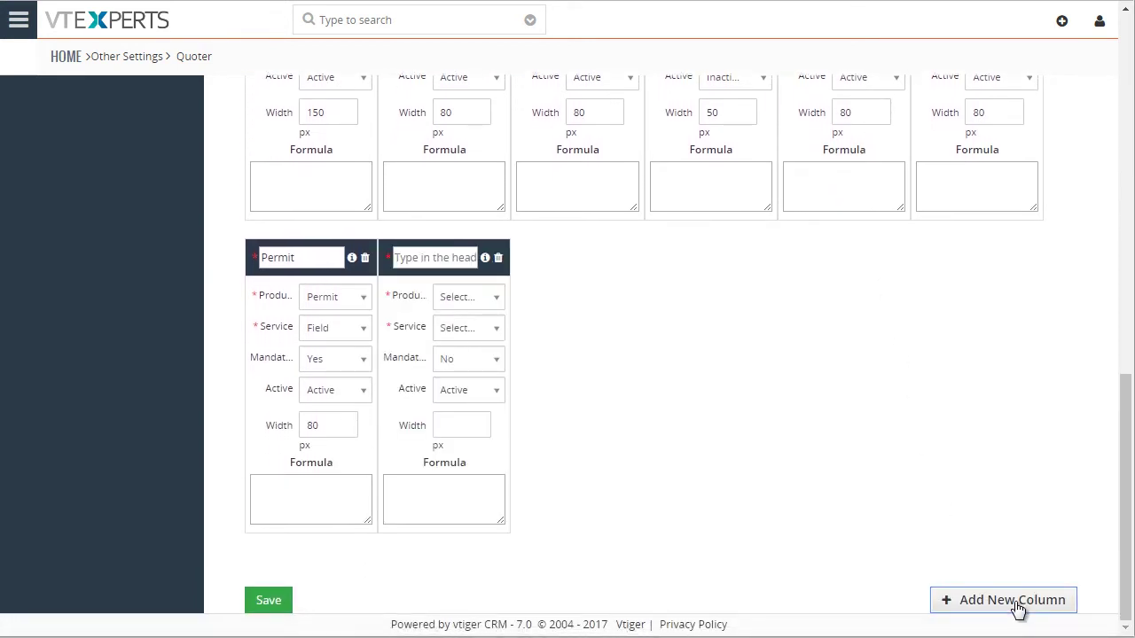
click(440, 261)
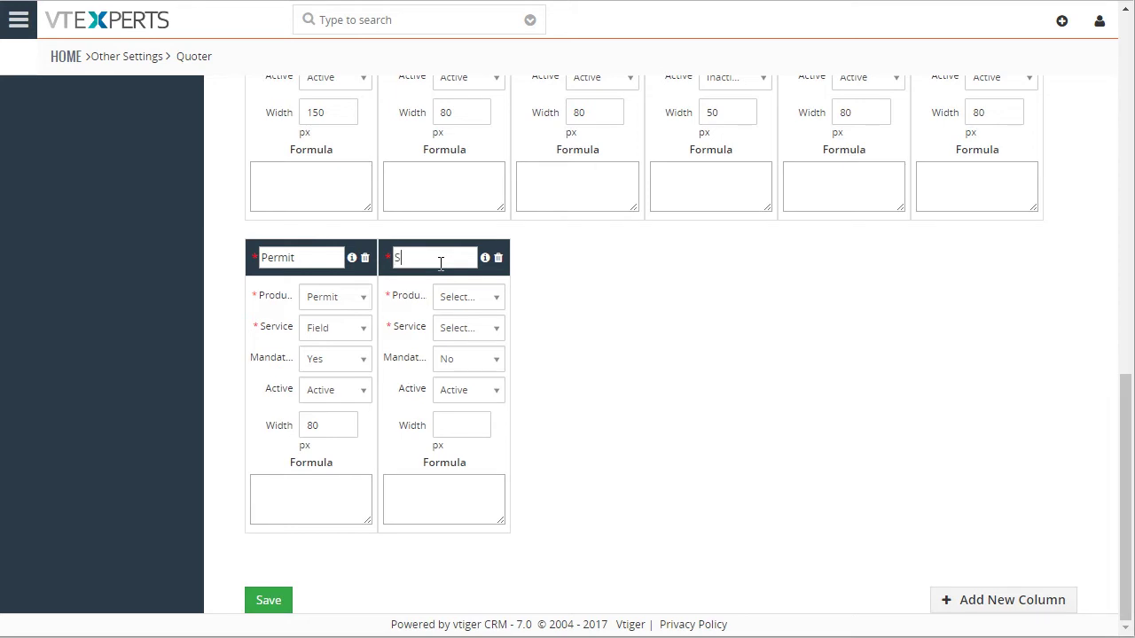
click(473, 300)
scroll(495, 353, down, 2)
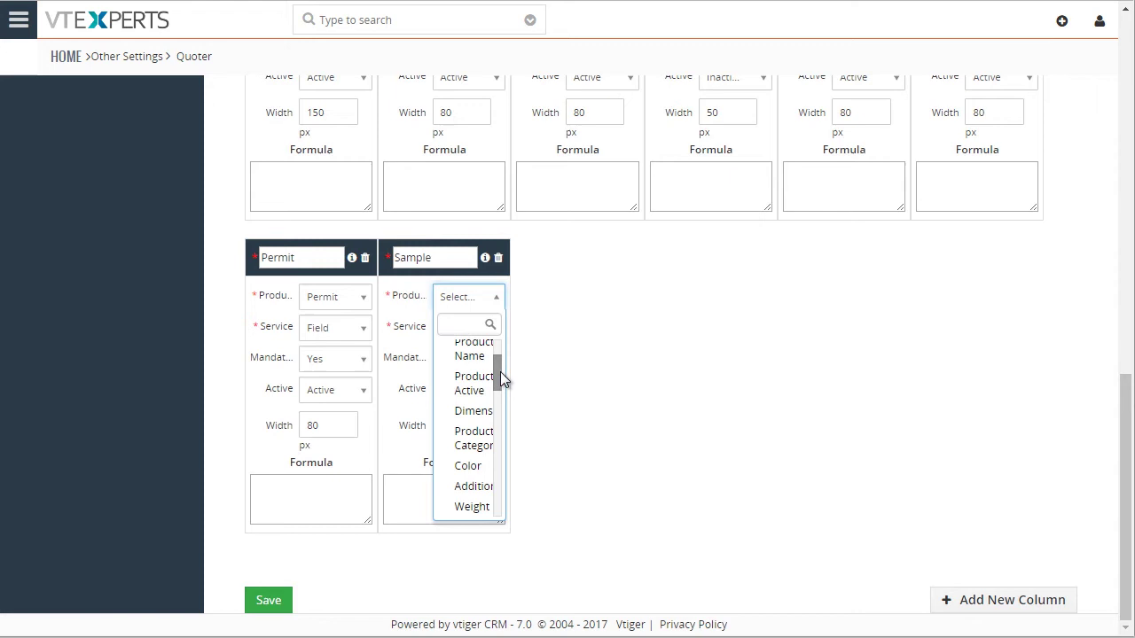
drag(500, 372, 499, 370)
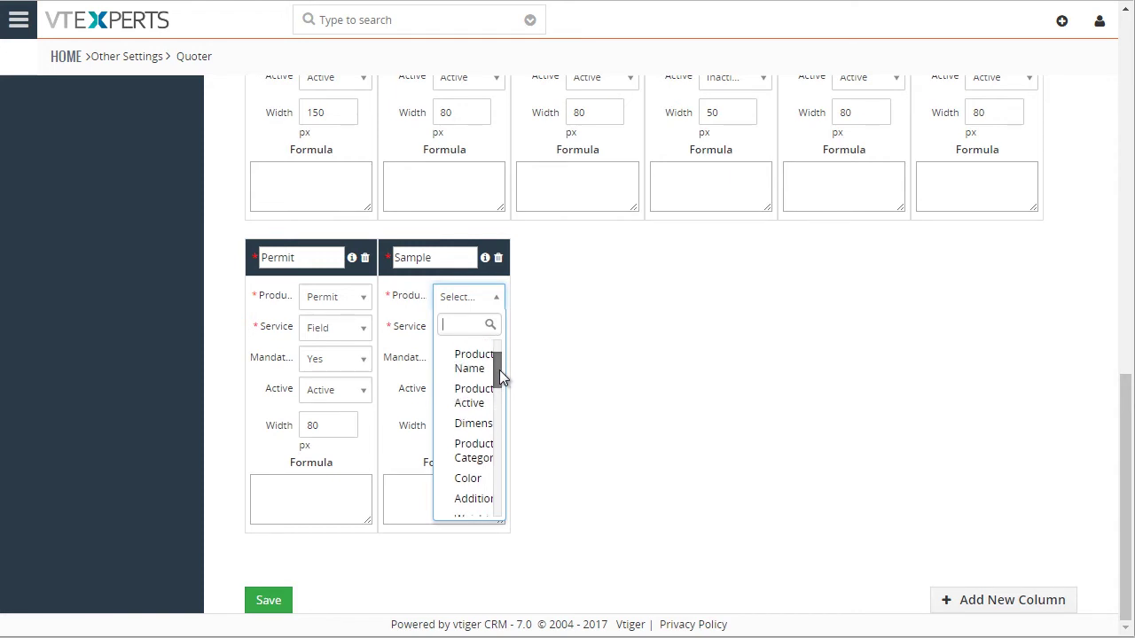
drag(499, 369, 498, 361)
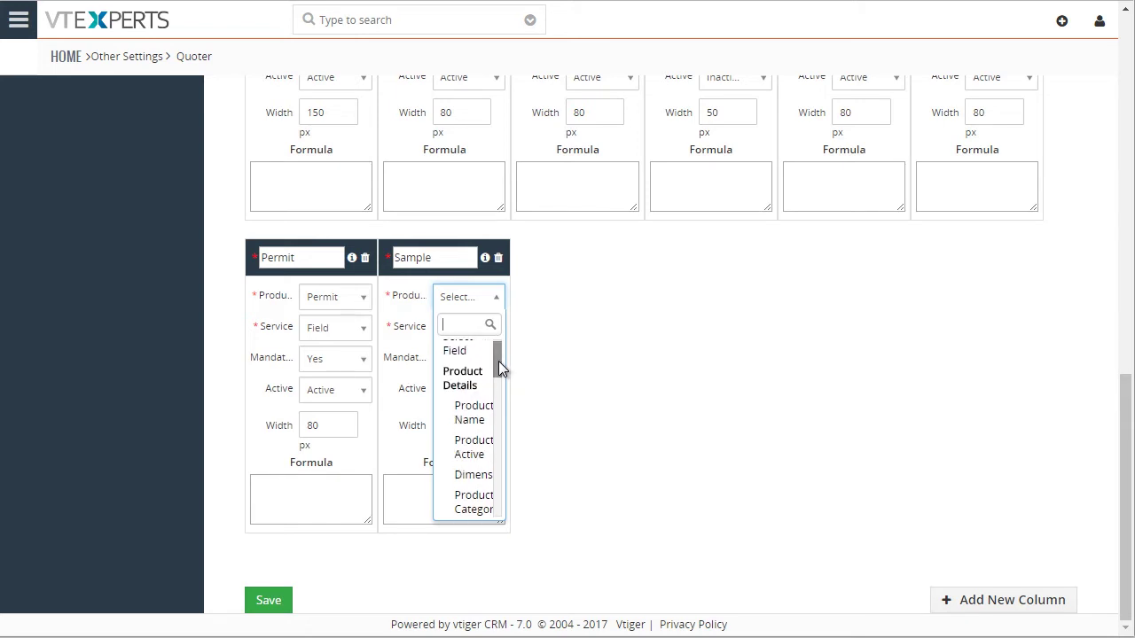
click(479, 408)
- Map the Sample column's service field to Service Name and set Mandatory to No
click(481, 333)
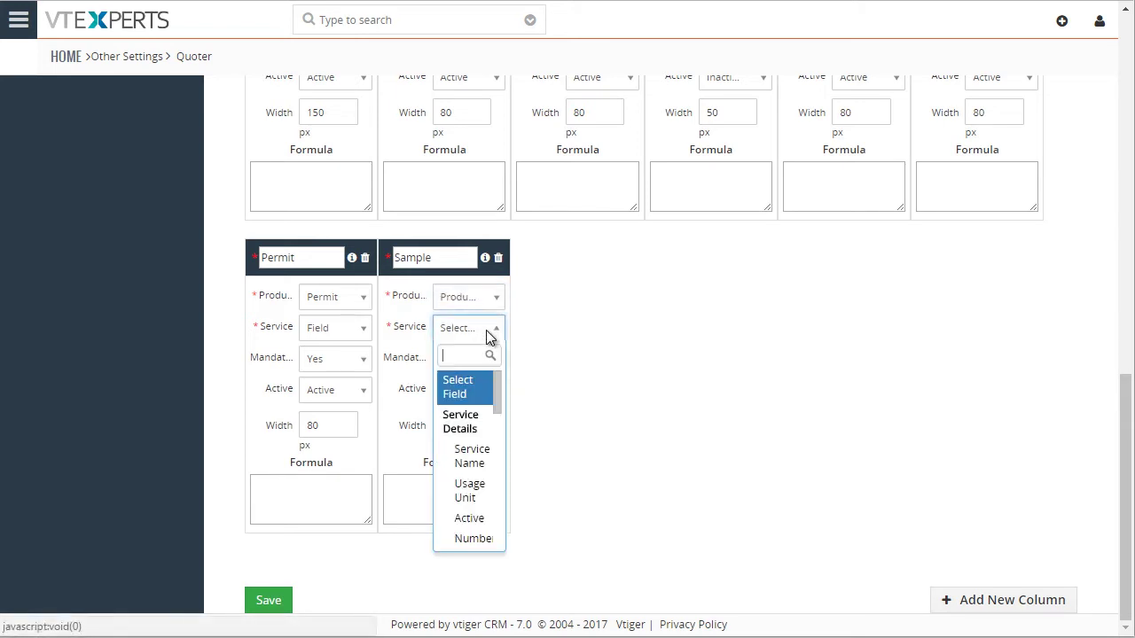
drag(494, 387, 489, 411)
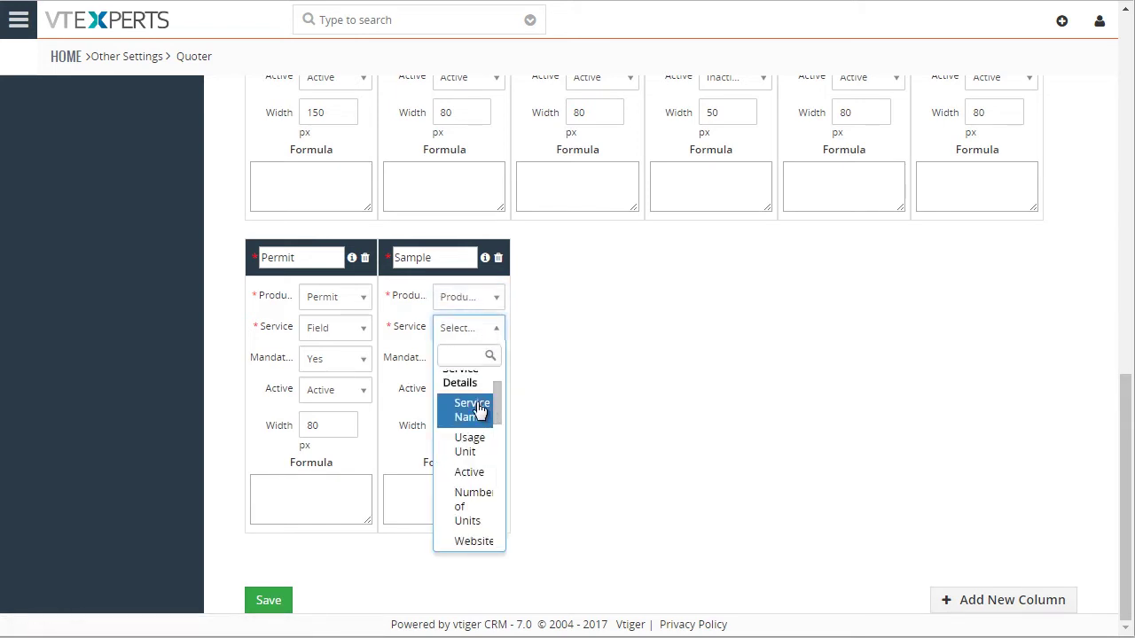
click(488, 411)
click(464, 360)
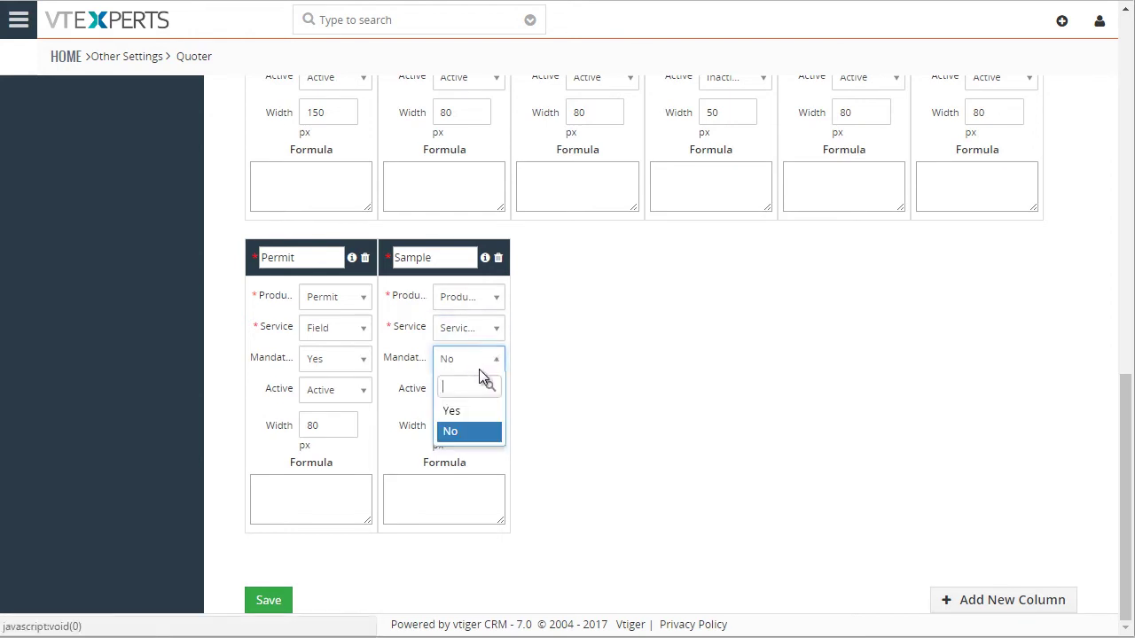
click(478, 432)
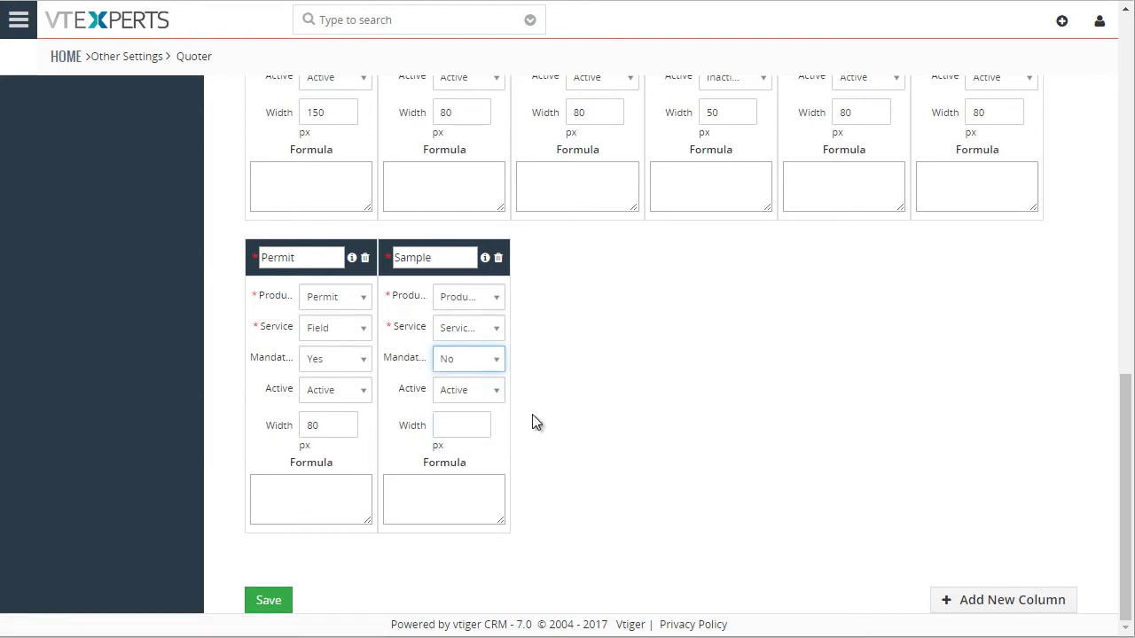
- Switch the Sample column to Inactive and back to Active, and set its width to 50px
click(483, 396)
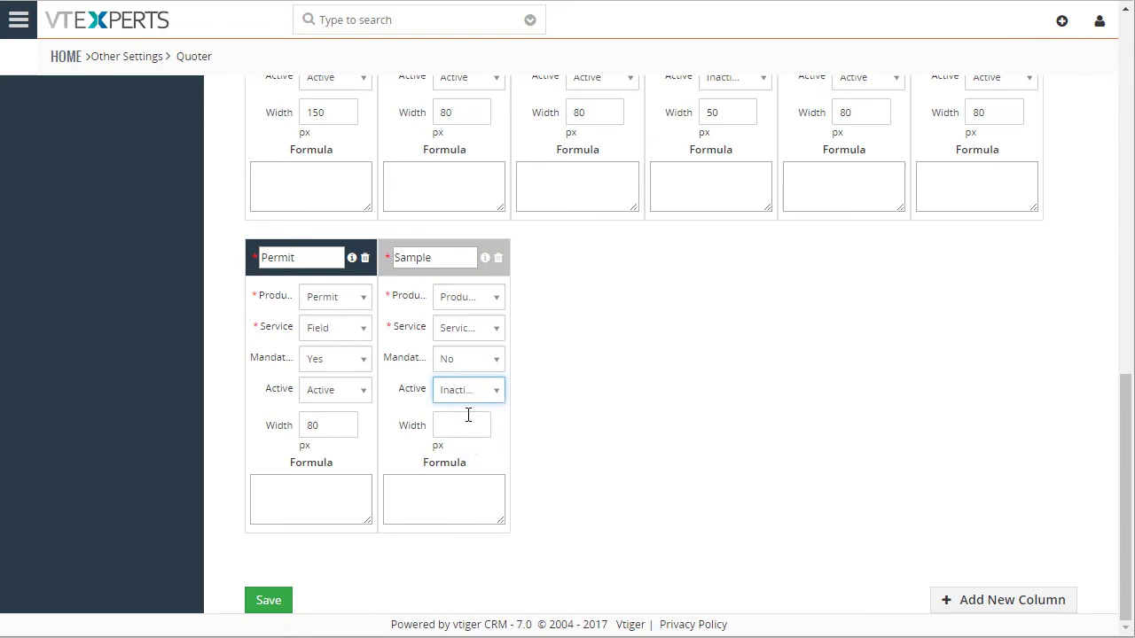
click(469, 399)
click(461, 441)
click(460, 424)
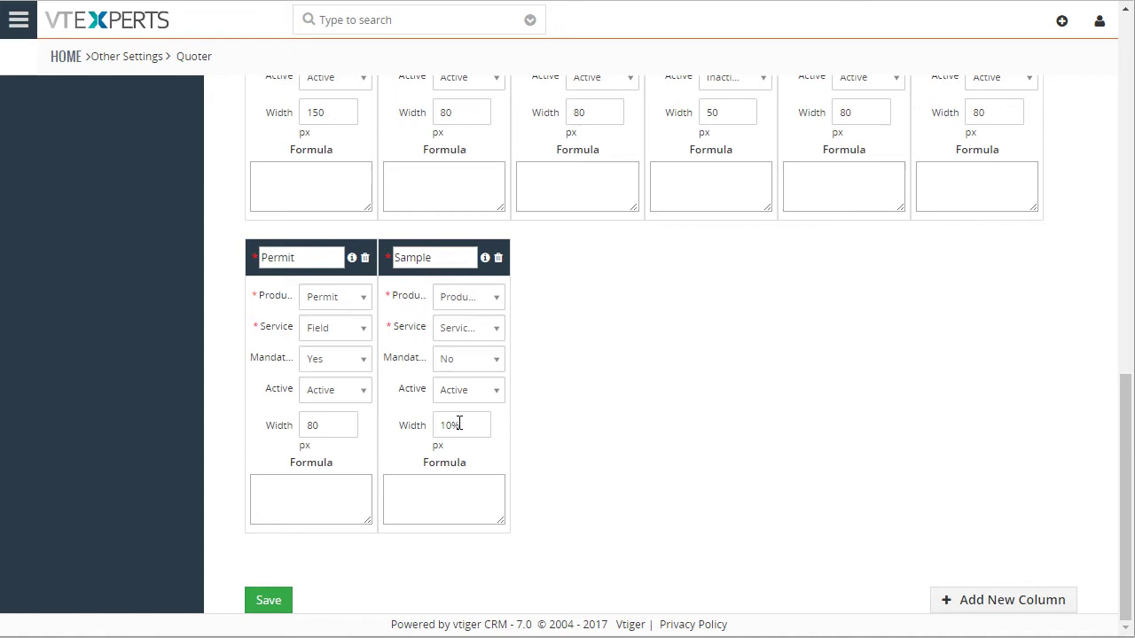
drag(459, 425, 434, 428)
text(50px)
- Check the widths of the Weight and Linear FT columns and enlarge the Net Price formula box to read the whole formula
double_click(446, 112)
double_click(579, 111)
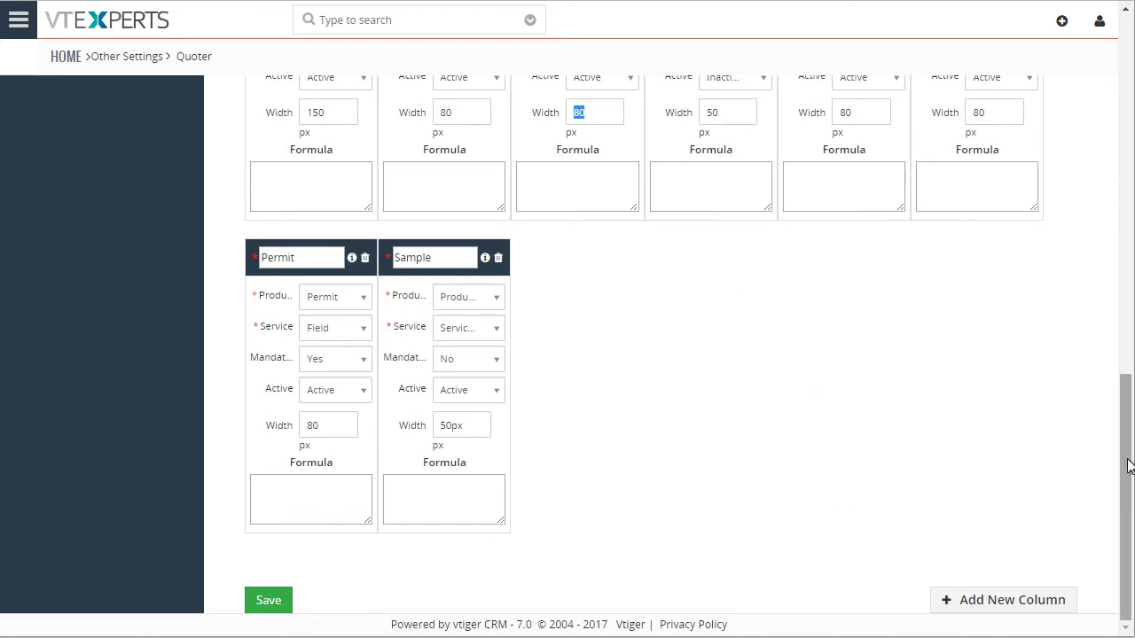
drag(1122, 455, 1108, 236)
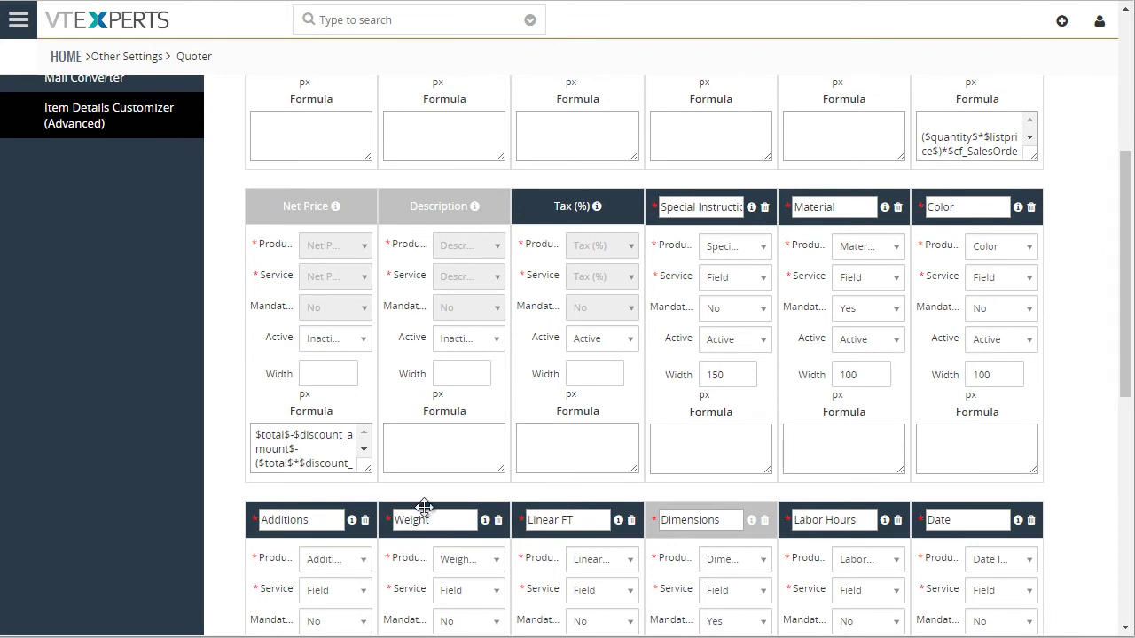
drag(367, 468, 382, 518)
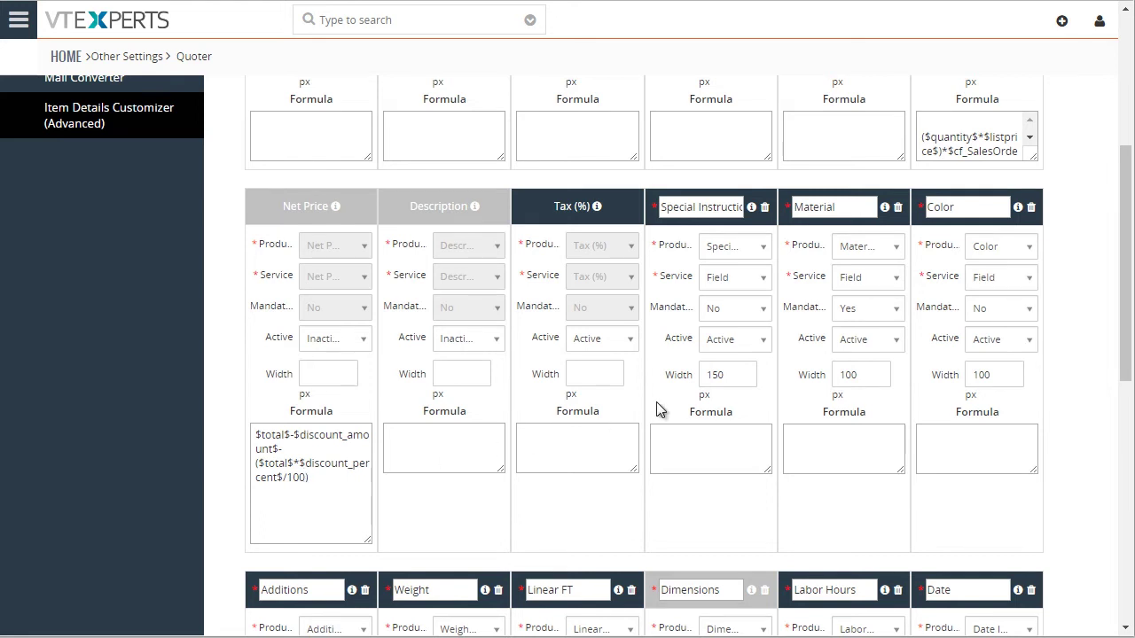
- Show the Labor Hours column's variable name and copy it
scroll(656, 403, down, 2)
scroll(861, 409, down, 1)
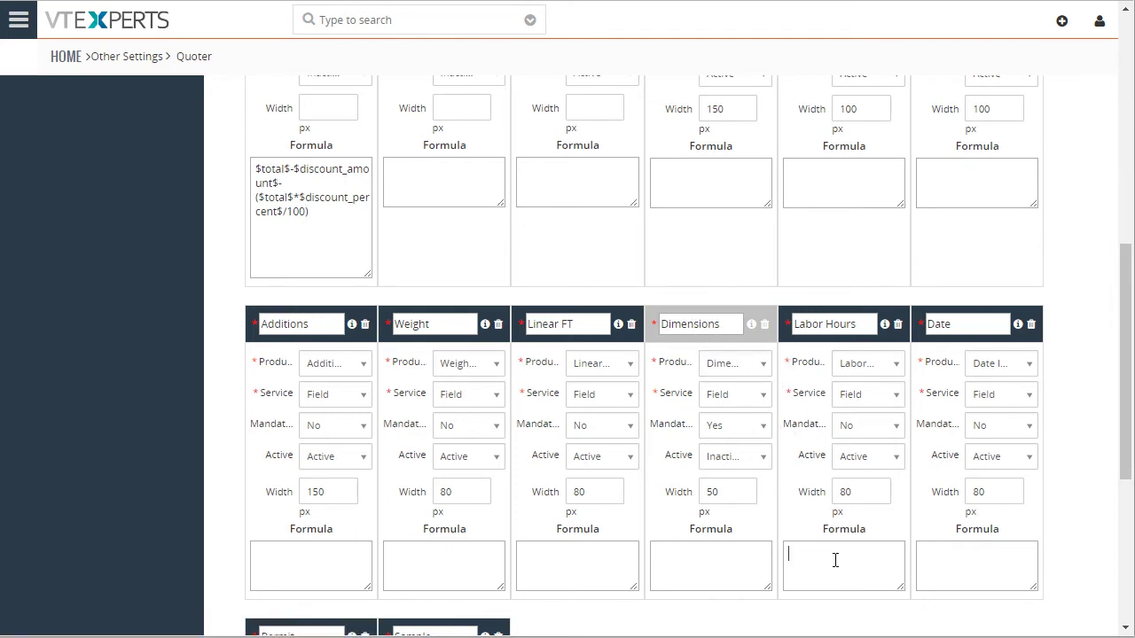
scroll(843, 519, down, 1)
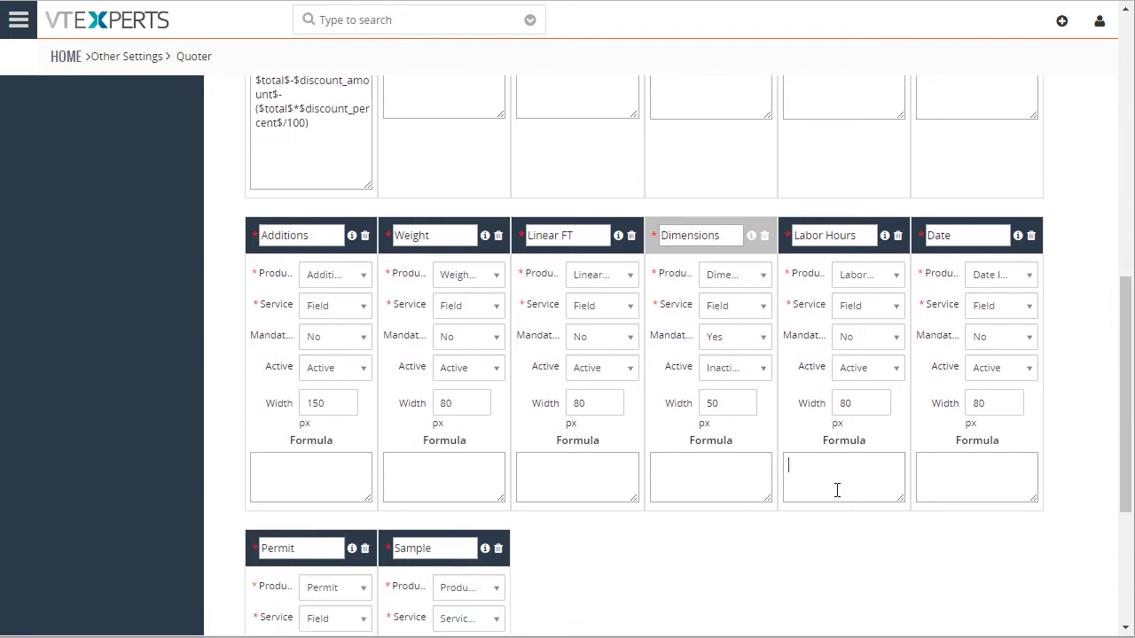
scroll(620, 434, down, 3)
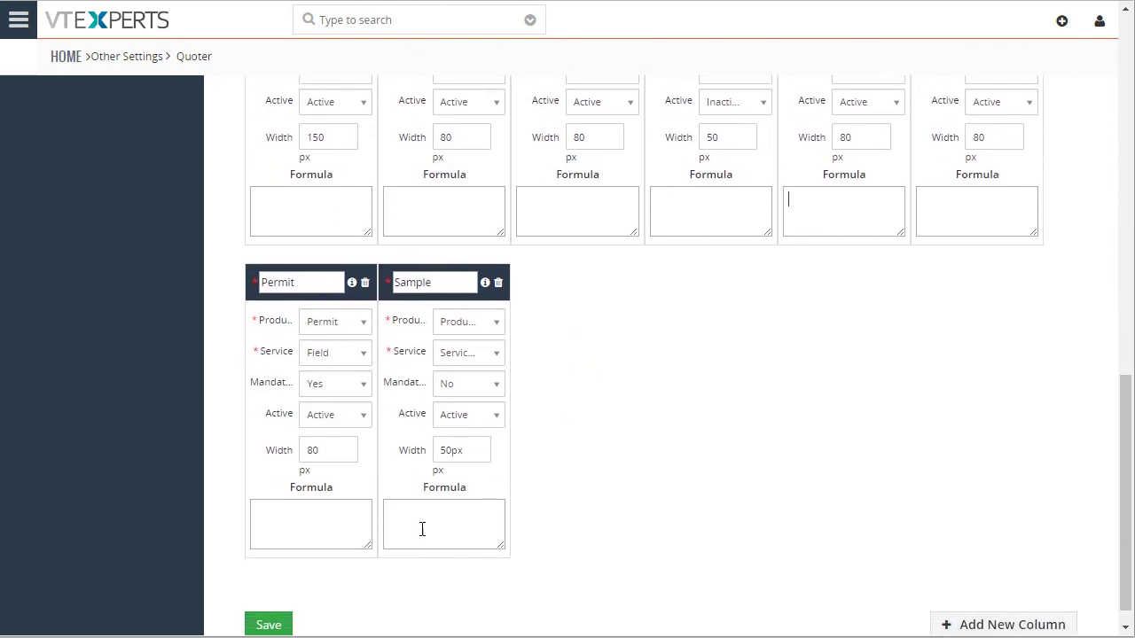
scroll(700, 478, up, 1)
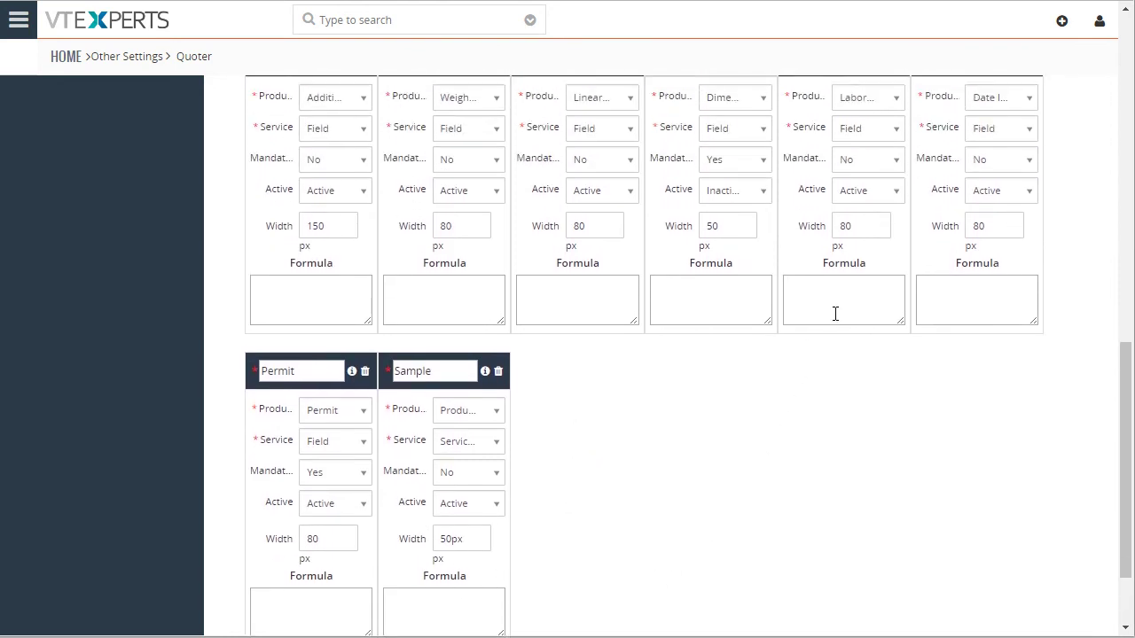
scroll(832, 310, up, 1)
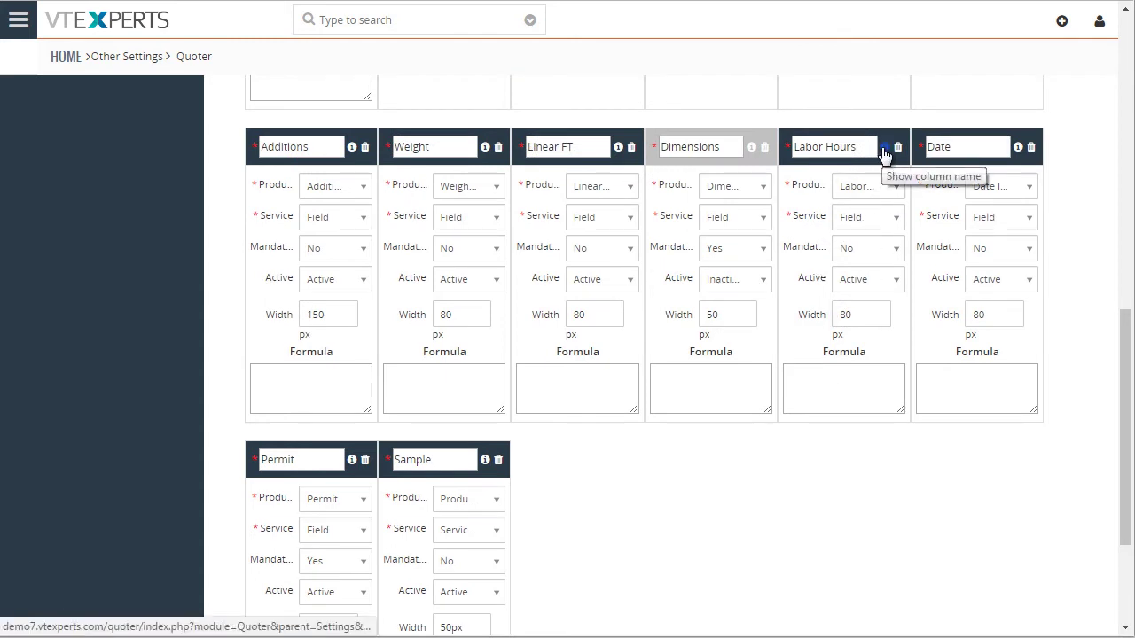
click(883, 148)
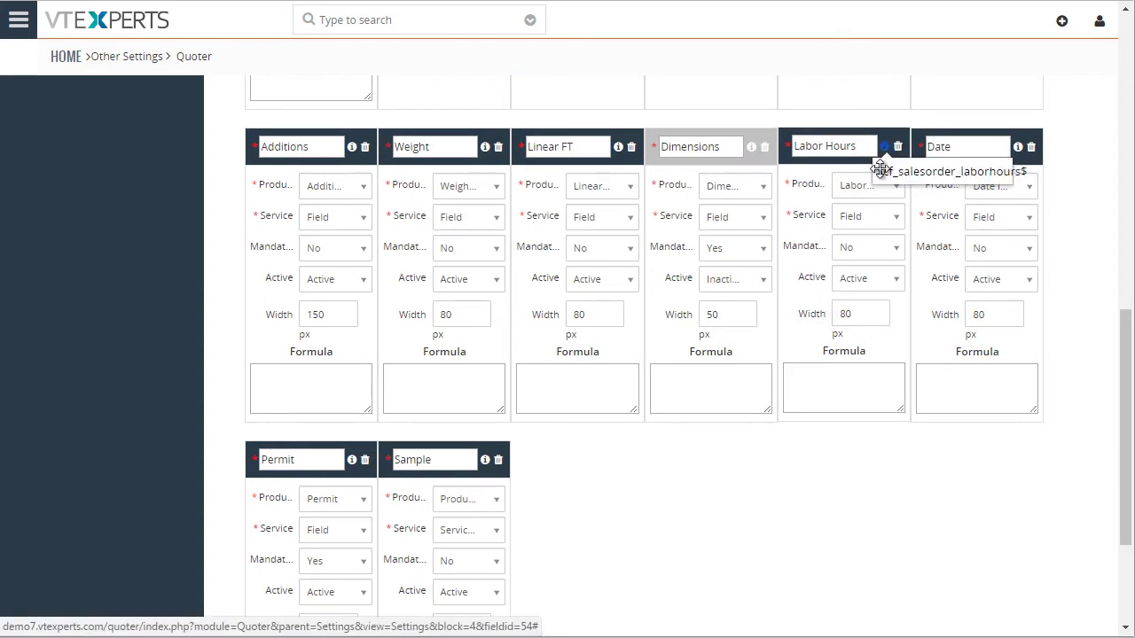
drag(879, 176, 882, 178)
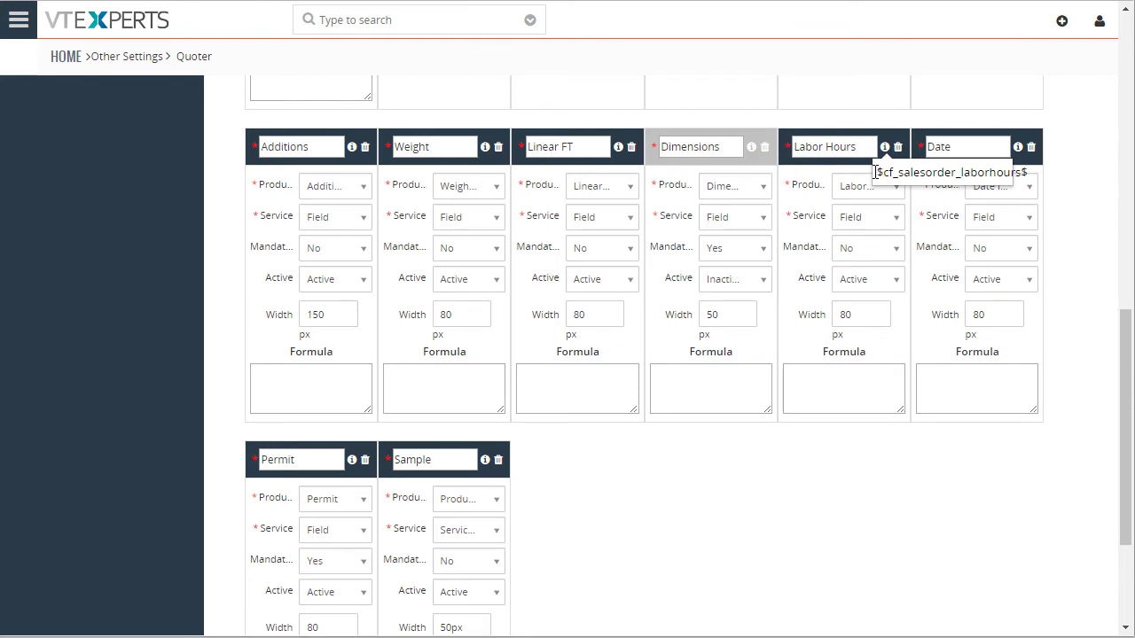
triple_click(896, 172)
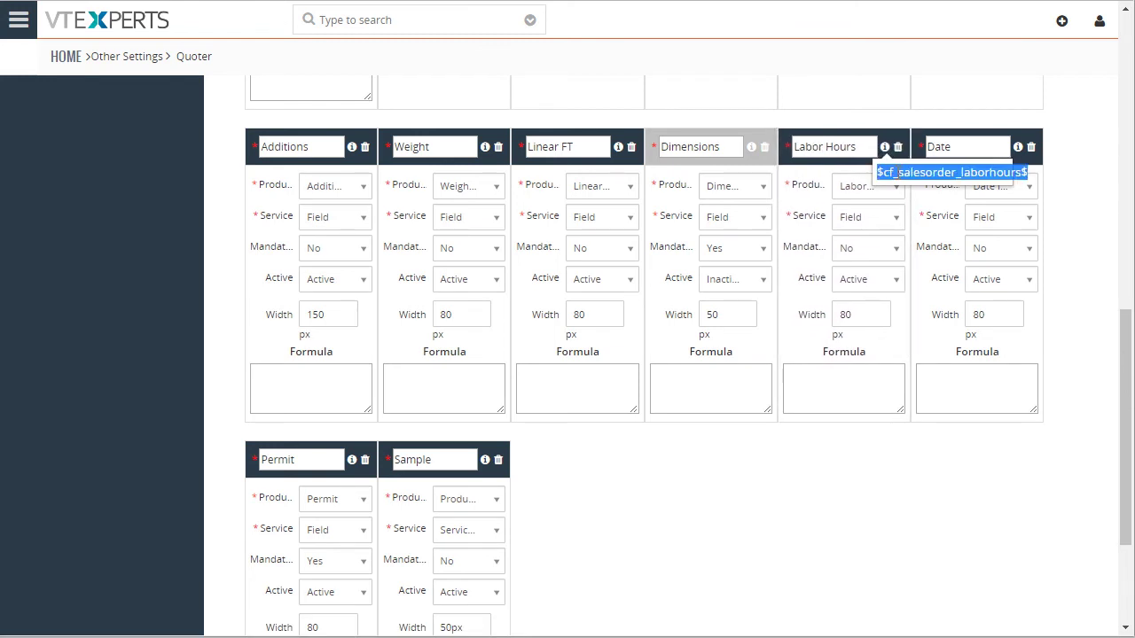
right_click(904, 174)
click(929, 187)
- Paste the Labor Hours variable into the Sample column's formula and add a multiplication sign, giving $cf_salesorder_laborhours$*
scroll(488, 524, down, 2)
key(ctrl+v)
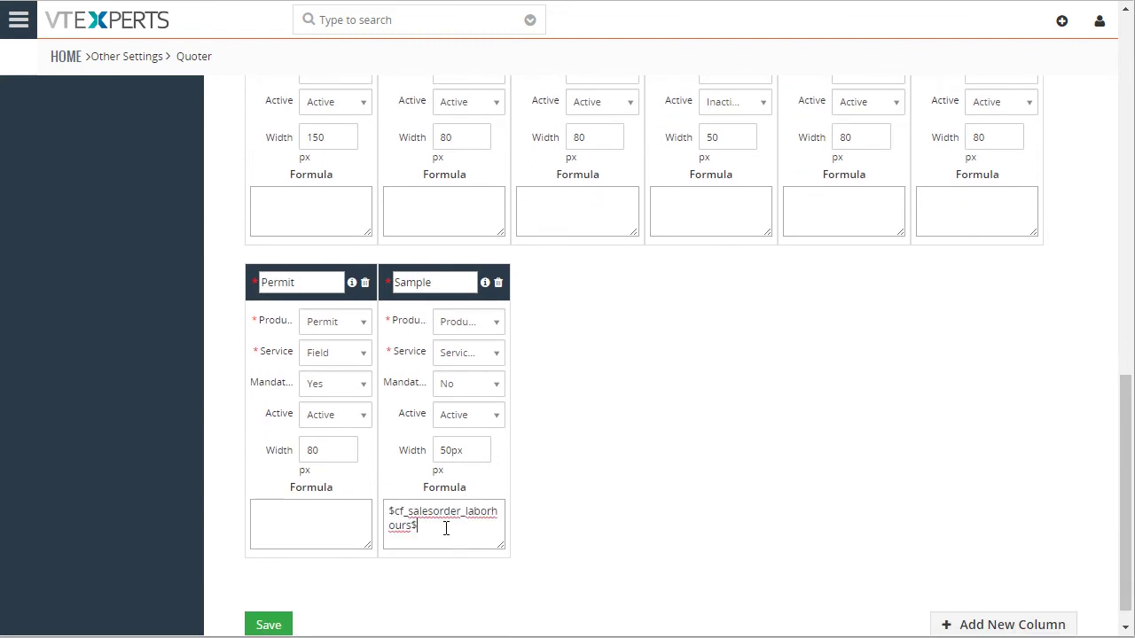
drag(446, 529, 420, 526)
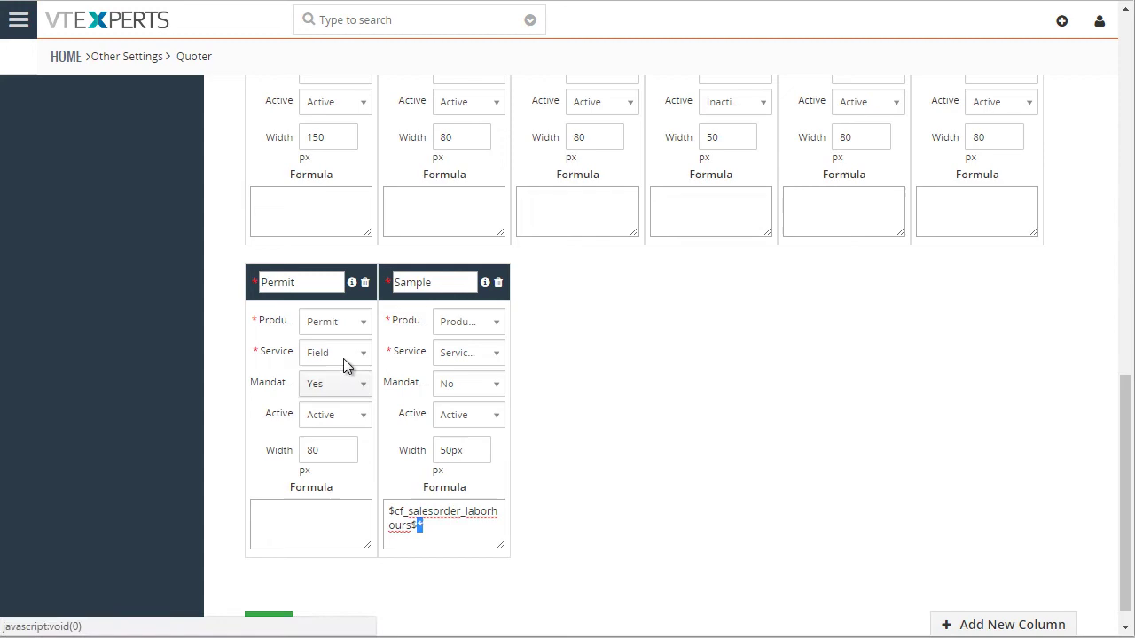
- Show the Quantity column's variable name and copy $quantity$
scroll(330, 355, up, 1)
scroll(333, 355, up, 8)
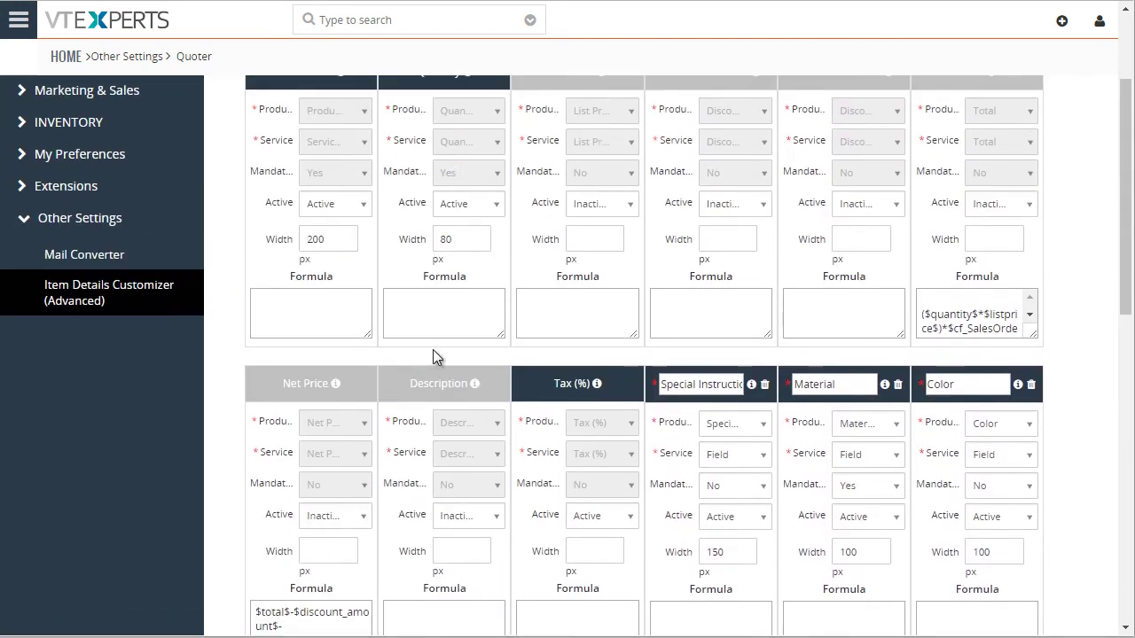
scroll(433, 349, up, 2)
mouse_move(467, 160)
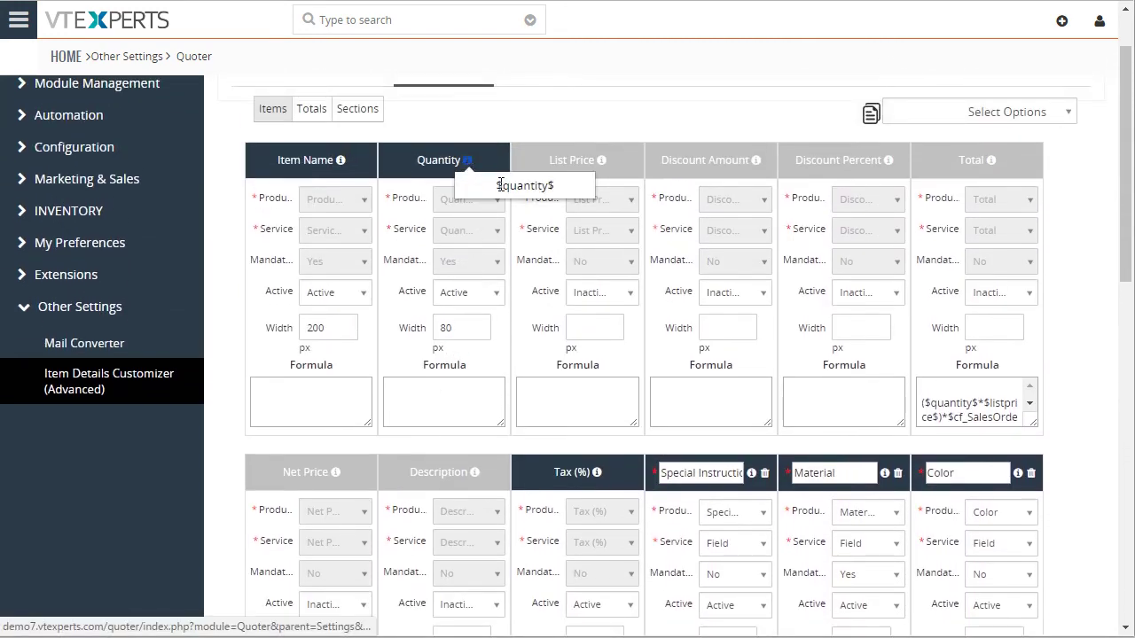
double_click(526, 185)
right_click(523, 182)
click(551, 197)
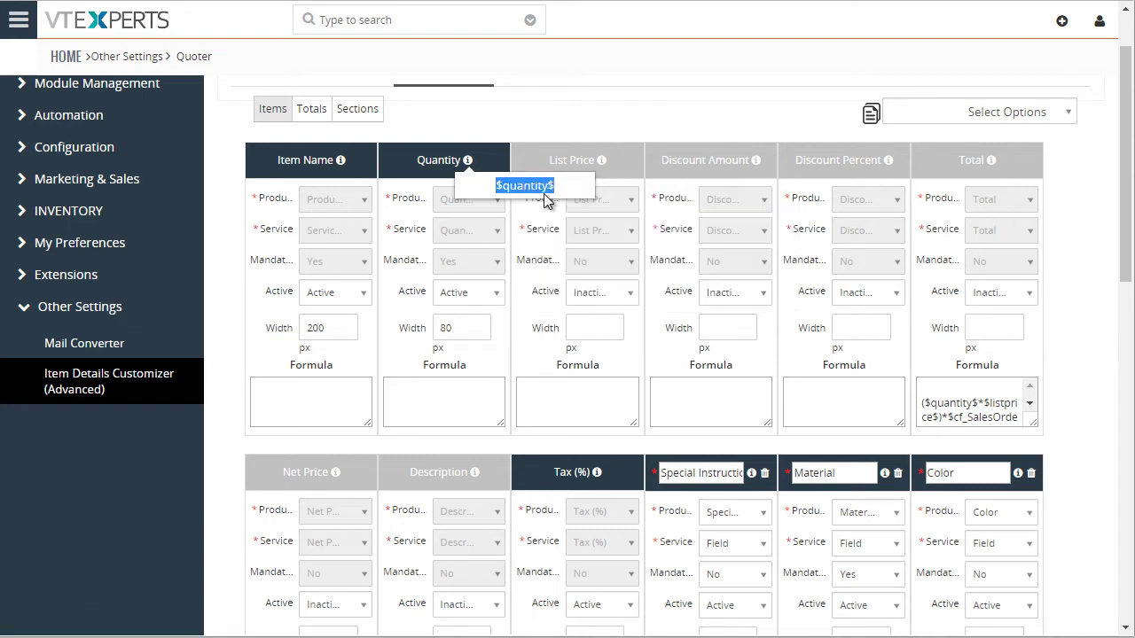
- Complete the Sample column's formula as $cf_salesorder_laborhours$*$quantity$ and save the item columns
scroll(491, 356, down, 10)
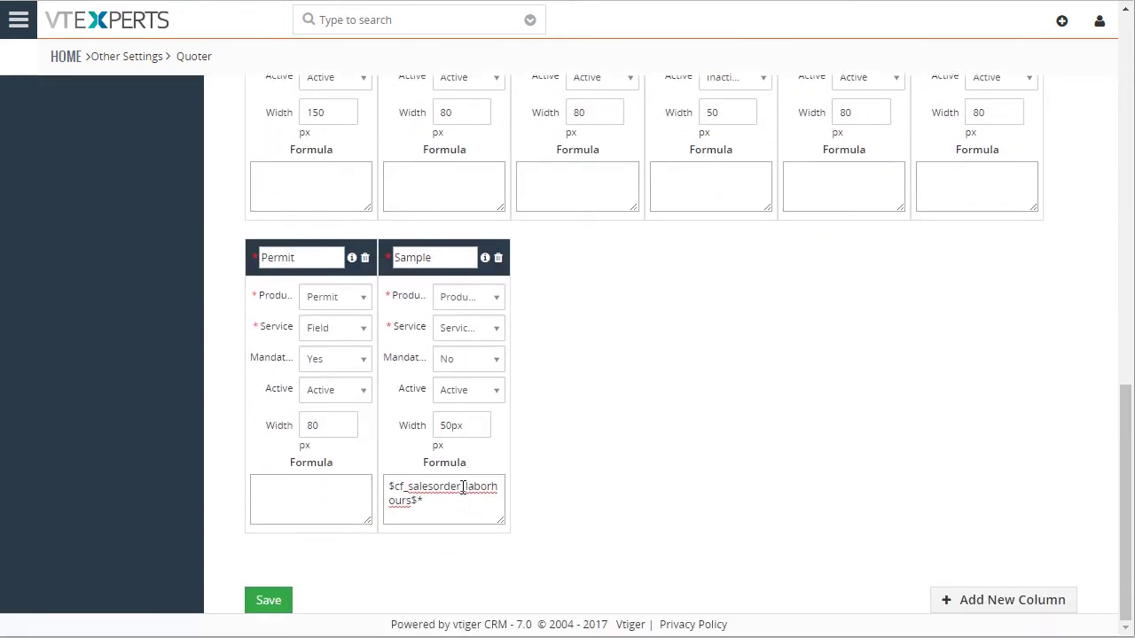
click(451, 519)
right_click(451, 518)
click(530, 376)
click(282, 599)
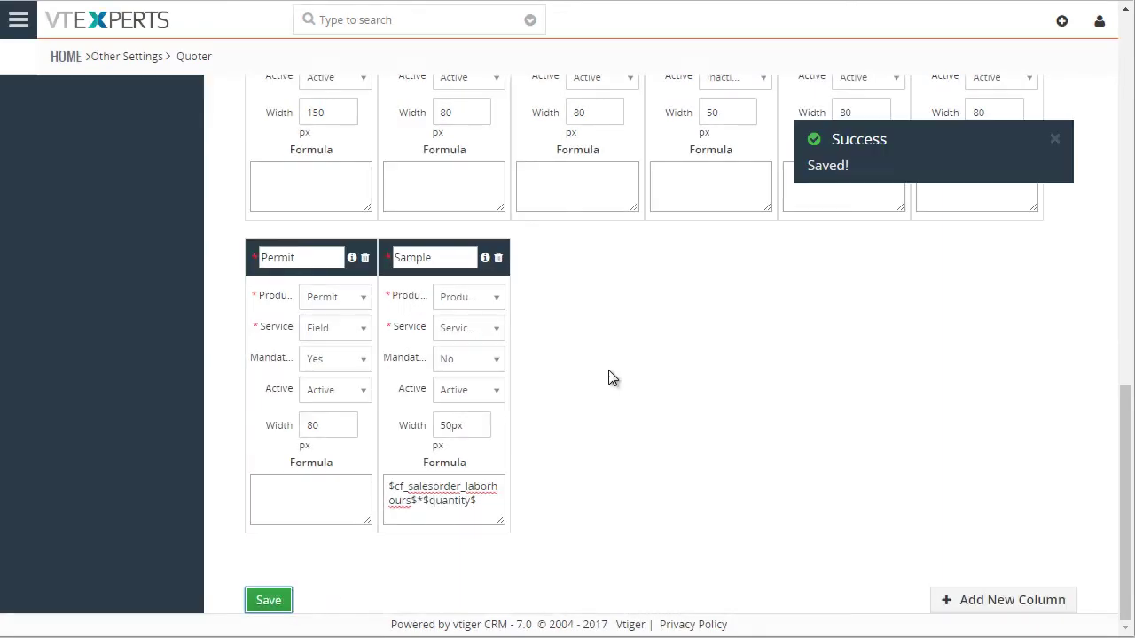
- In the Sales Orders totals settings, add a new field labelled Total QTY and begin its formula with SUM(
scroll(585, 377, up, 2)
scroll(466, 519, up, 7)
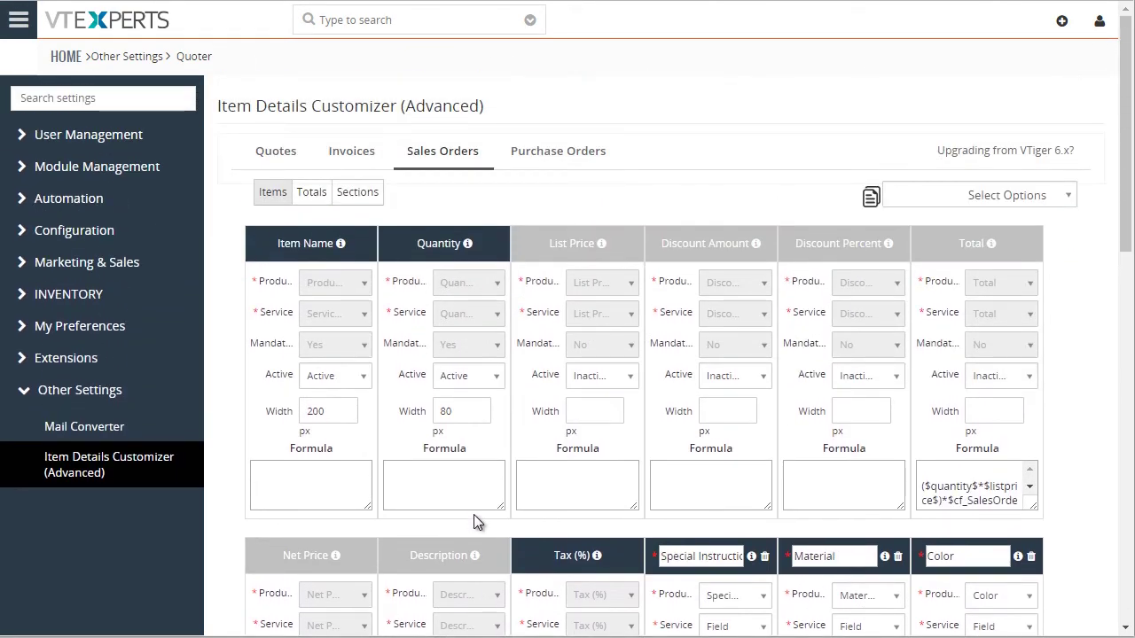
click(307, 193)
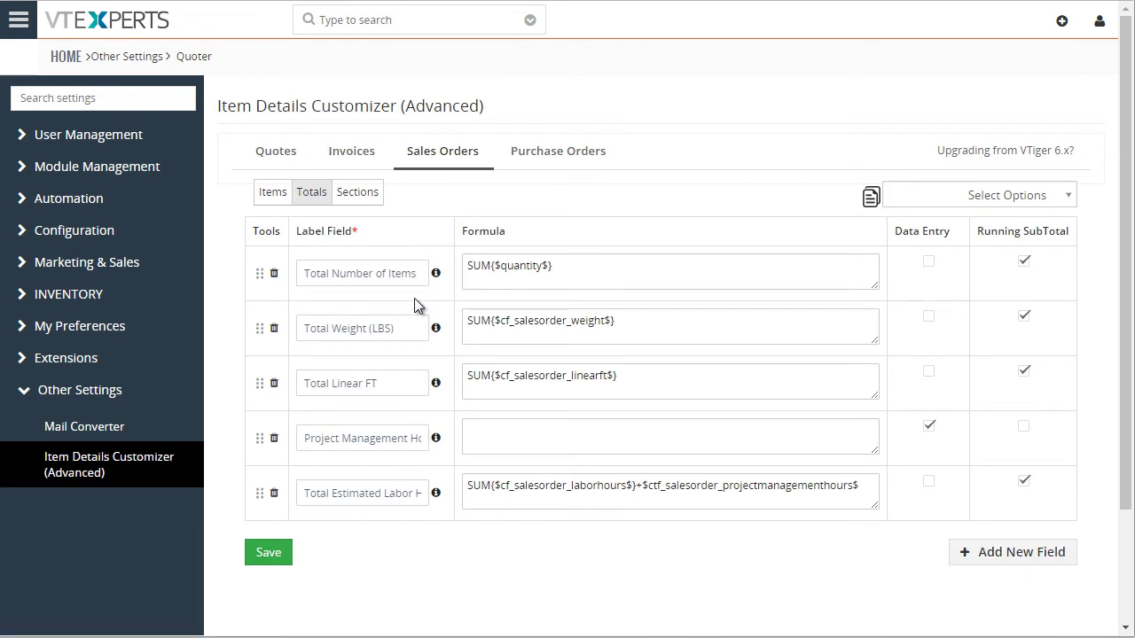
scroll(403, 301, down, 2)
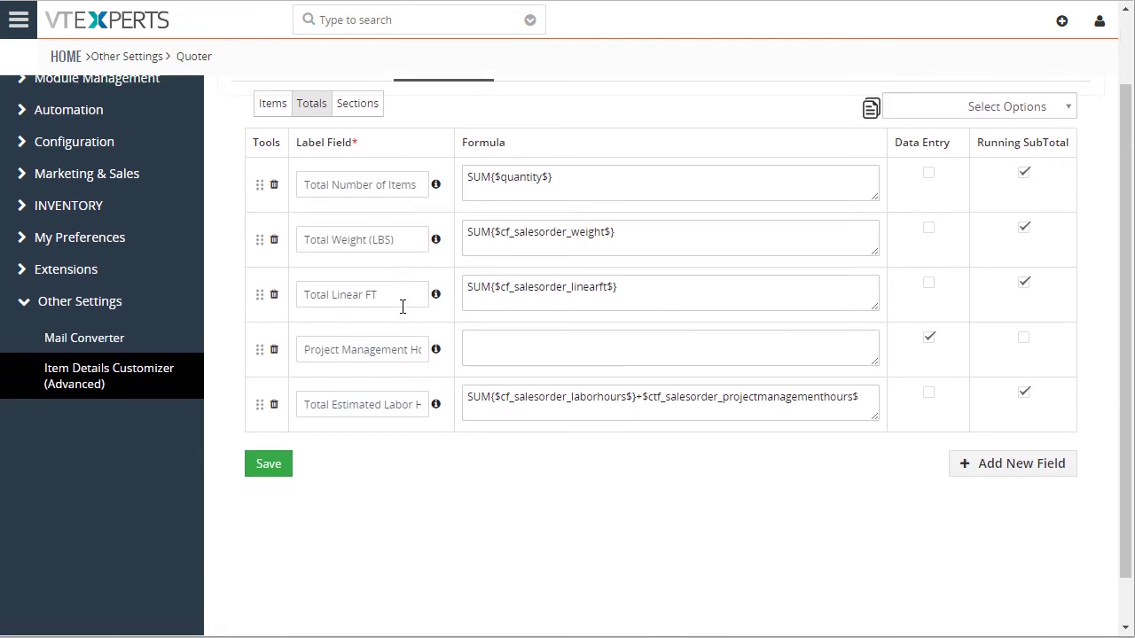
scroll(433, 314, up, 2)
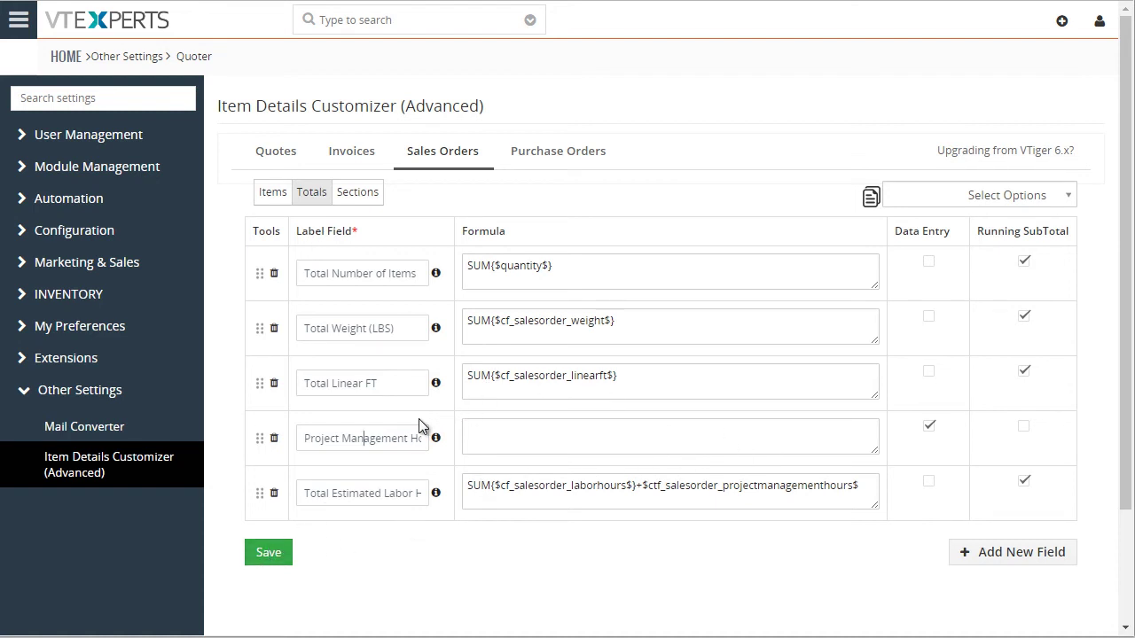
scroll(782, 400, down, 2)
click(990, 464)
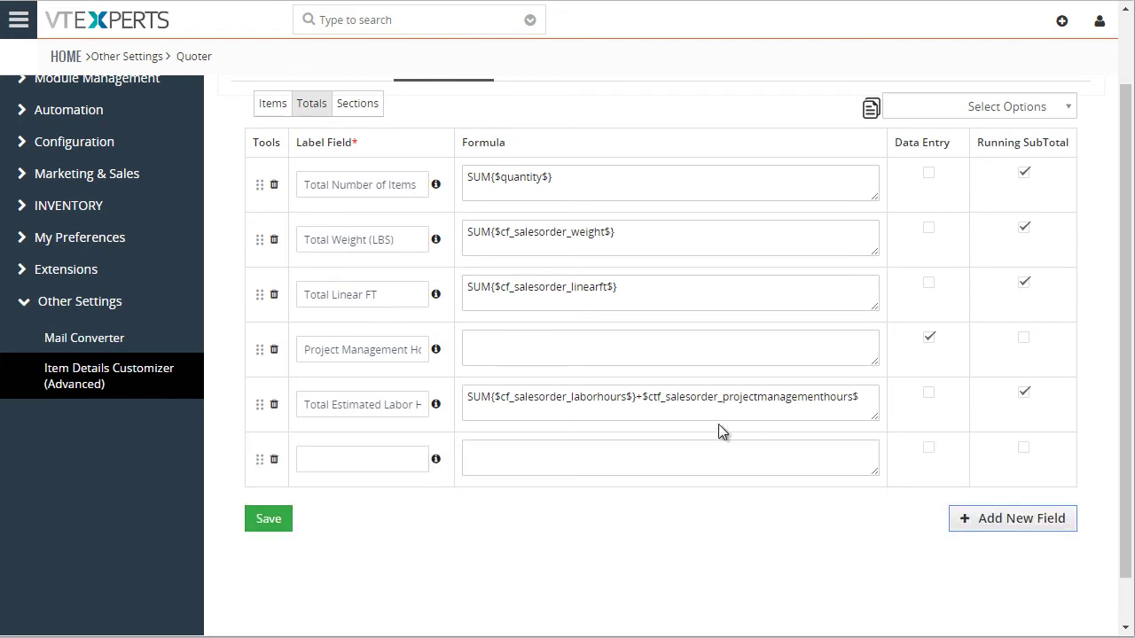
click(383, 461)
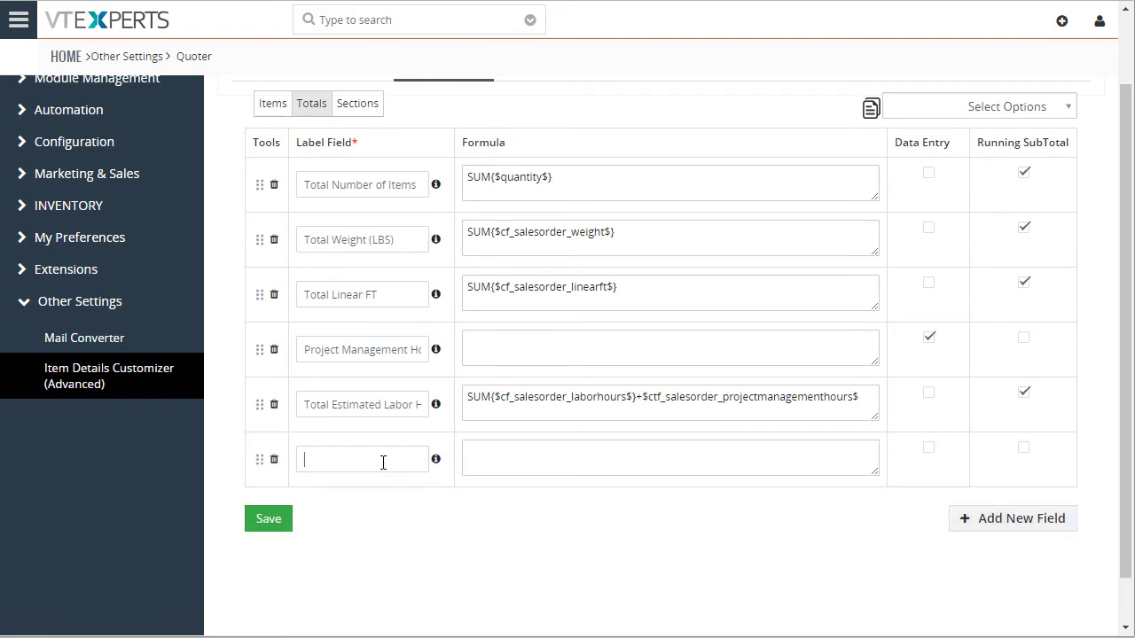
text(Total QTY)
text(SUM()
- Get the Quantity variable from the item columns and complete the Total QTY formula as SUM($quantity$)
scroll(488, 353, up, 2)
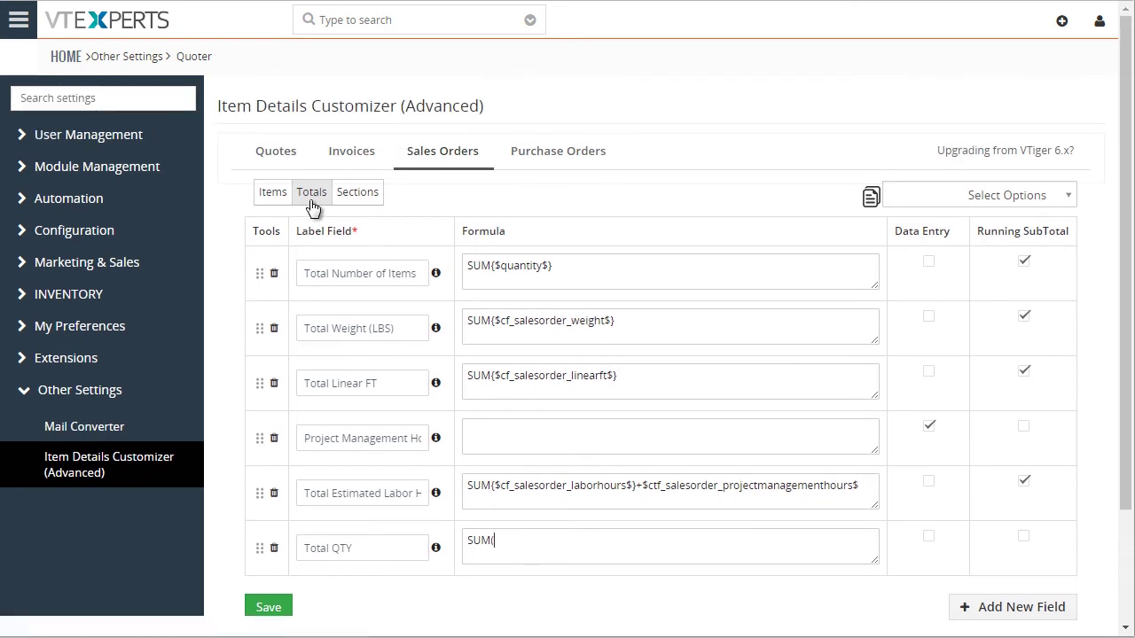
click(276, 194)
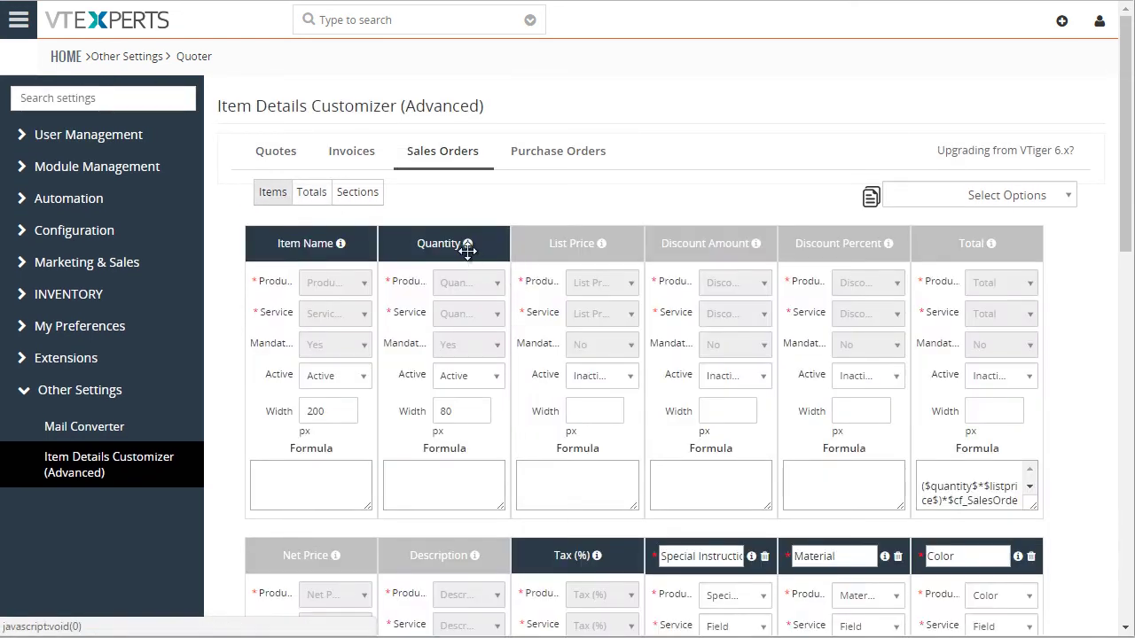
mouse_move(467, 243)
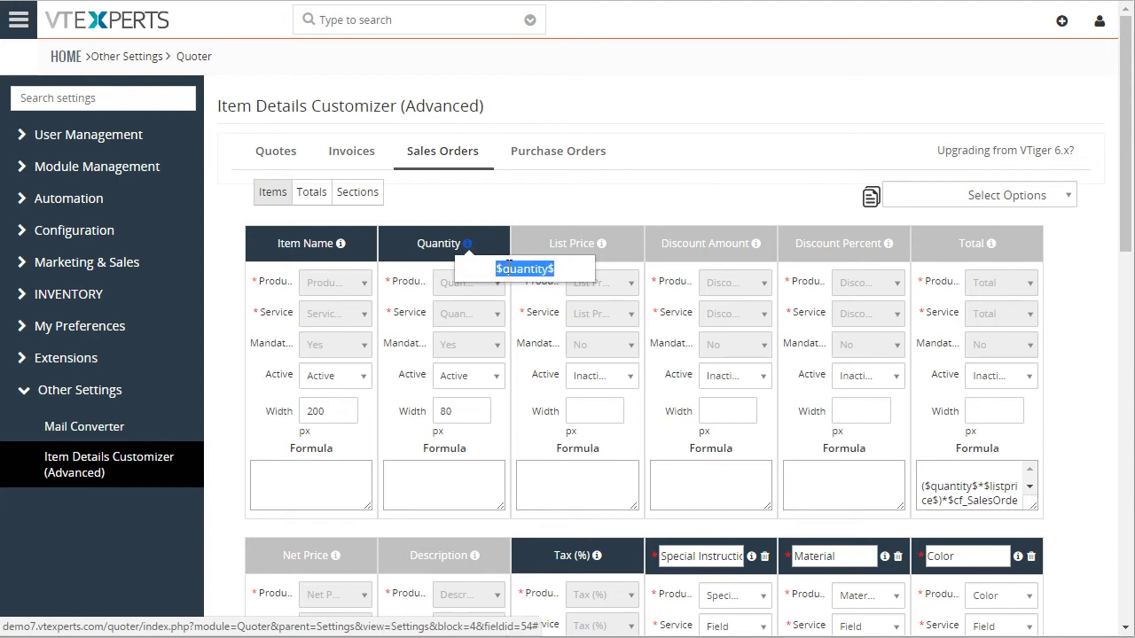
click(312, 193)
scroll(356, 270, down, 3)
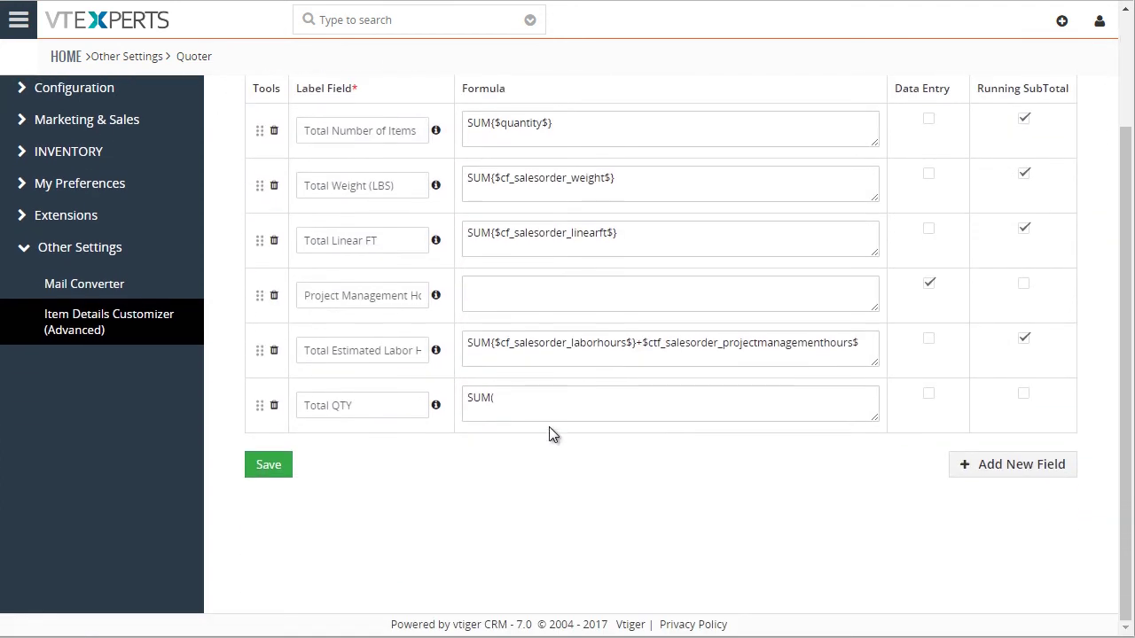
click(547, 399)
key(ctrl+v)
- Add another totals field labelled TypeIn with an empty formula and enable Data Entry for it
scroll(653, 395, up, 1)
click(1001, 555)
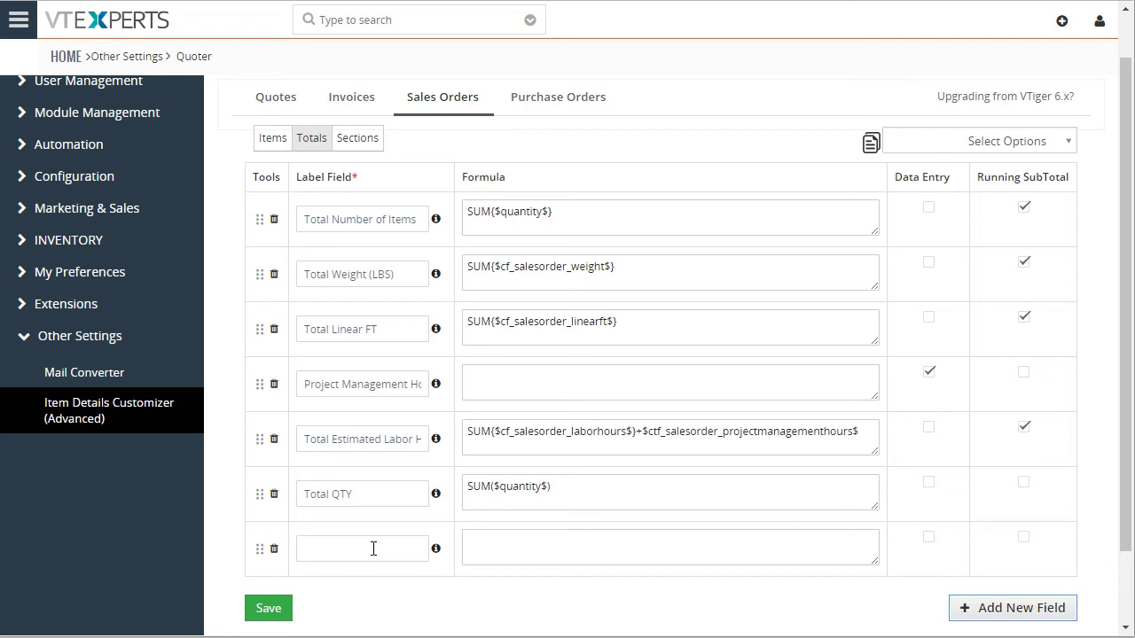
click(375, 550)
text(Typ)
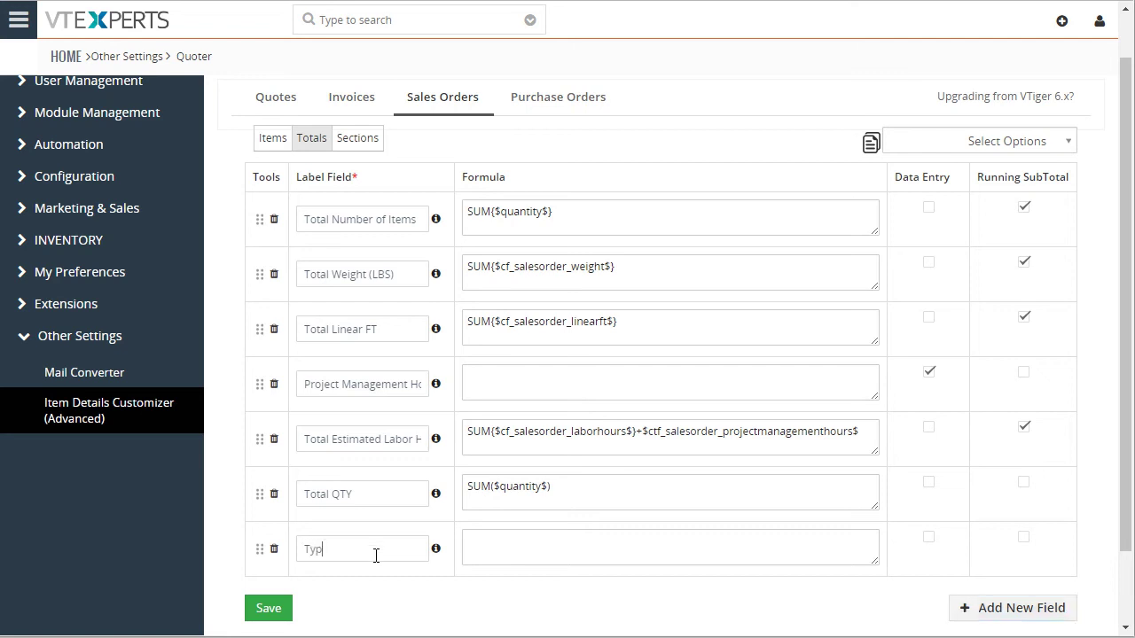
text(eIn)
click(659, 546)
- Examine the Project Management Hours field's data entry setting and how the total estimated labor formula uses that field
drag(397, 385, 488, 384)
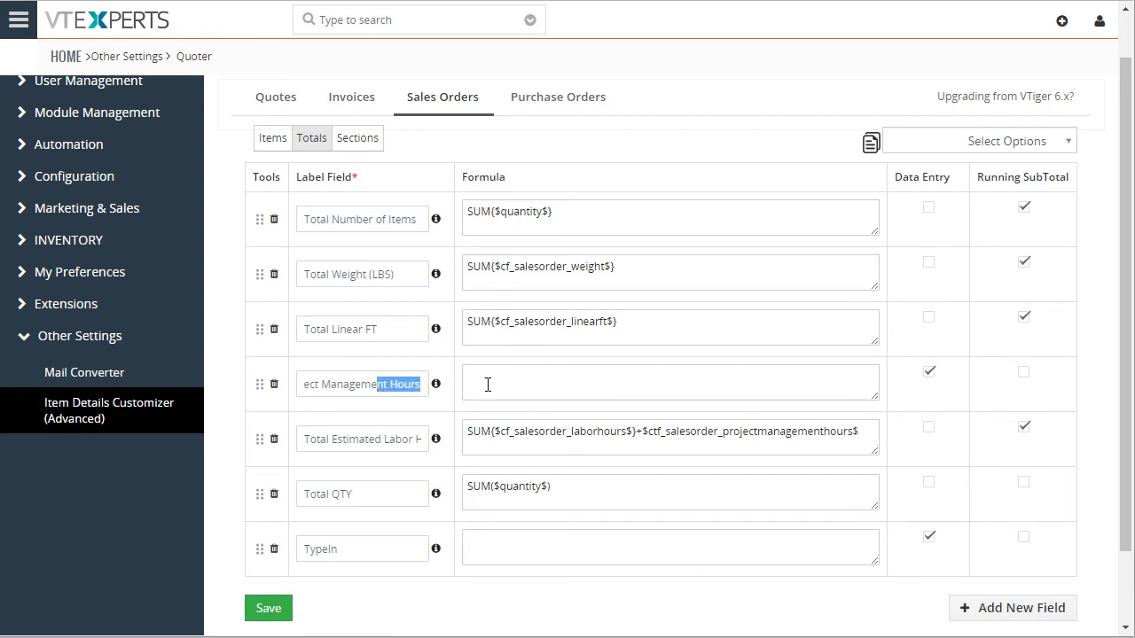
click(522, 379)
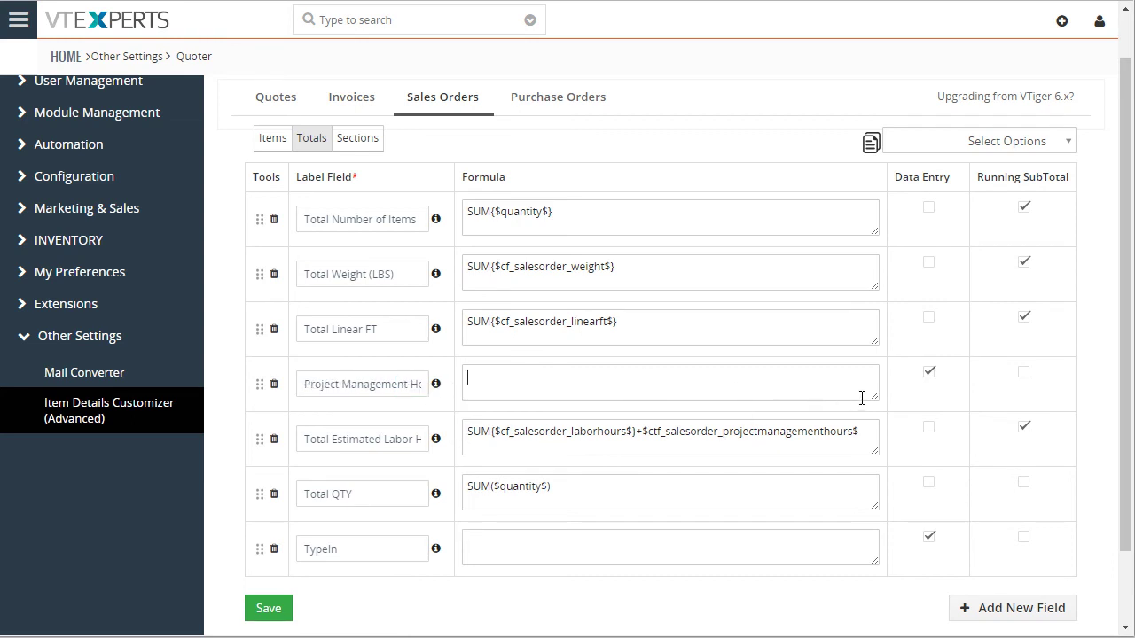
click(928, 371)
drag(397, 430, 443, 433)
click(506, 432)
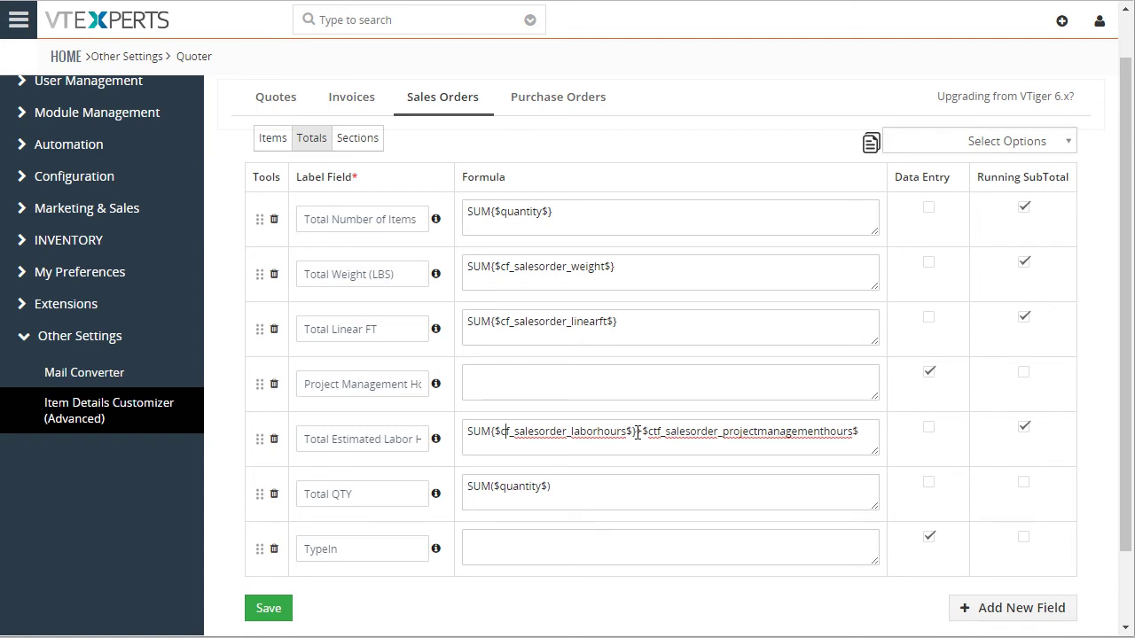
click(654, 434)
- Enable Running SubTotal for the Total QTY field and save the totals
click(1024, 484)
click(269, 608)
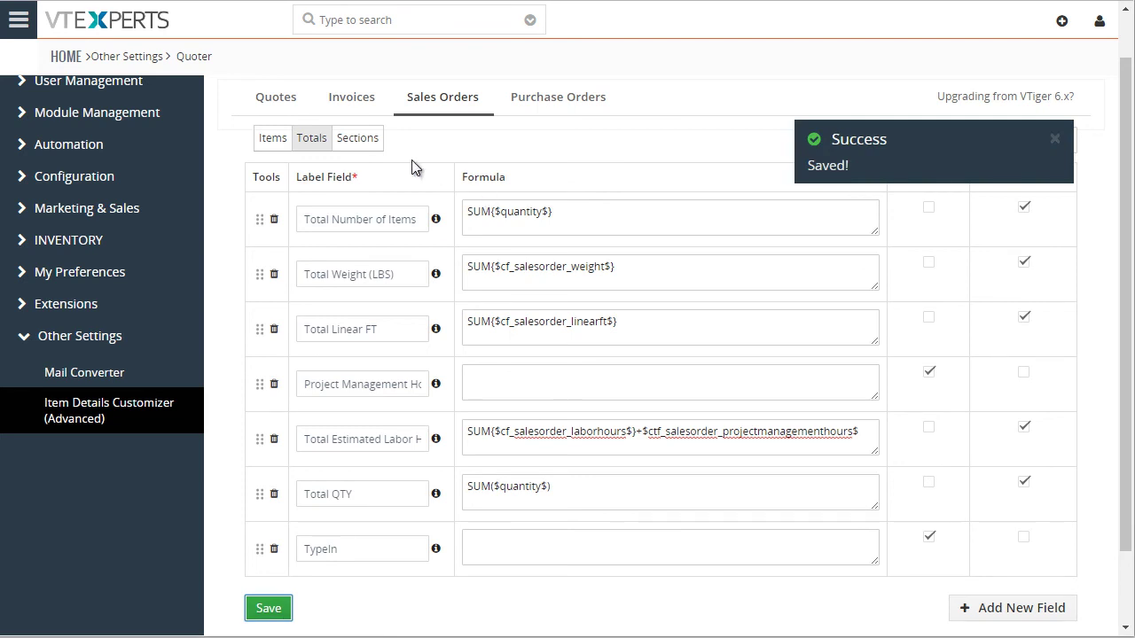
- Add a new sales order section named Sample Section and save the sections
click(359, 140)
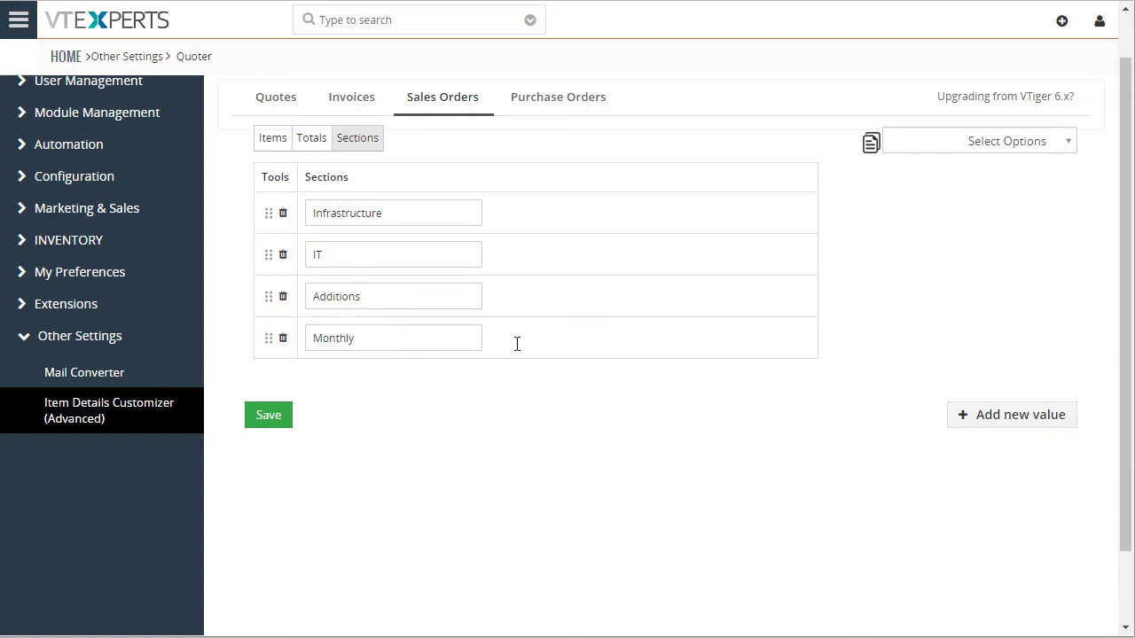
click(988, 413)
click(401, 384)
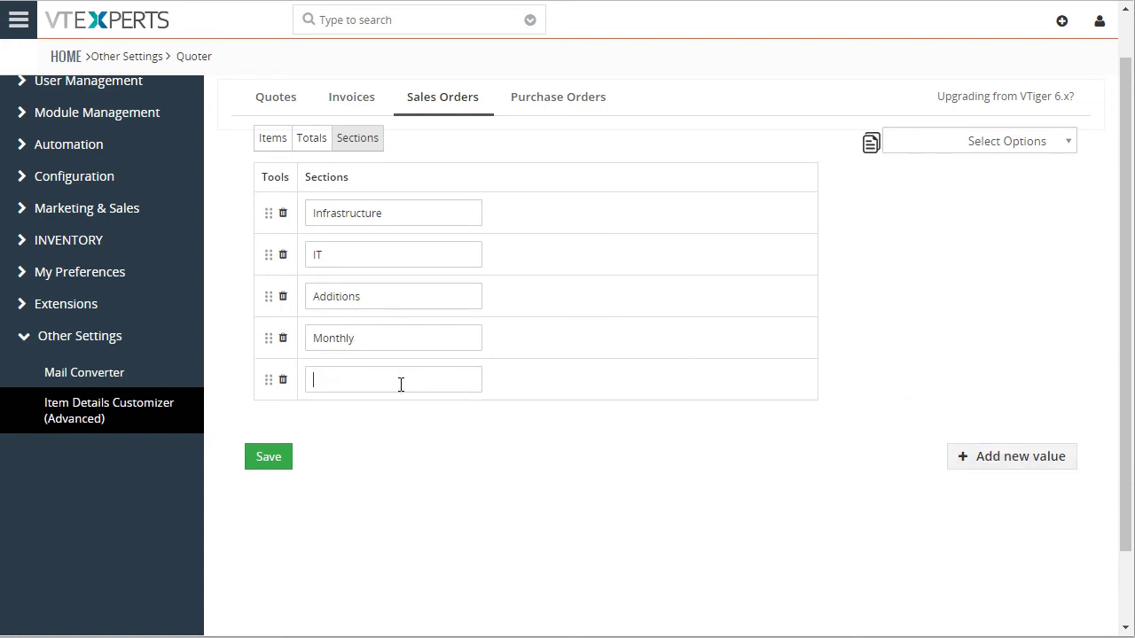
text(Sample Section)
click(270, 461)
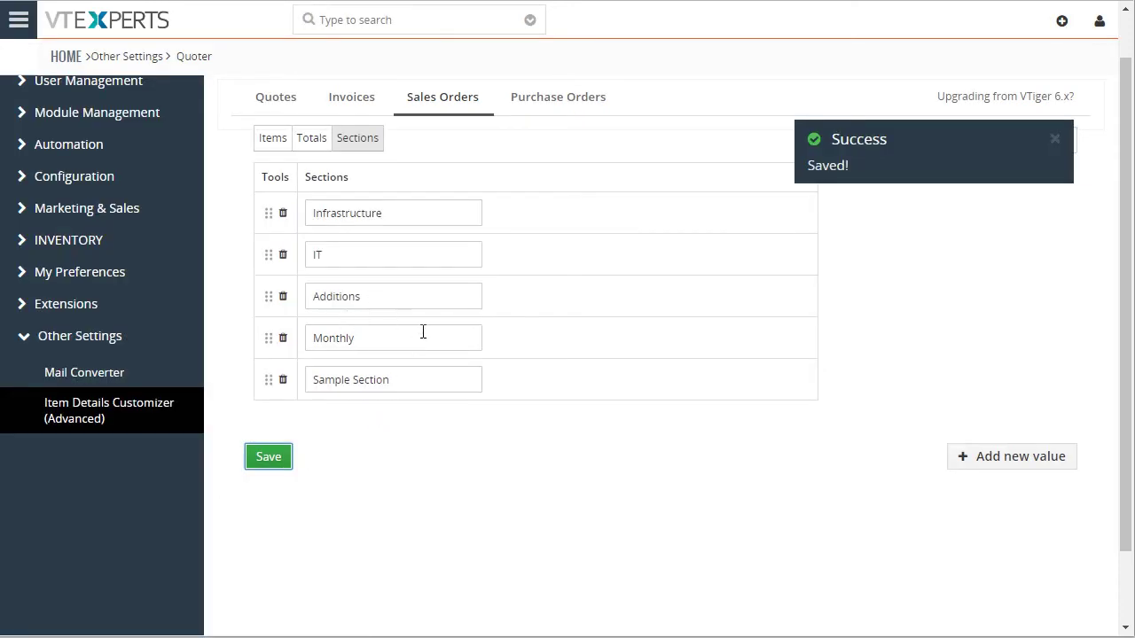
- Return to the item columns, set the Sample column's width to 150px and save
click(312, 138)
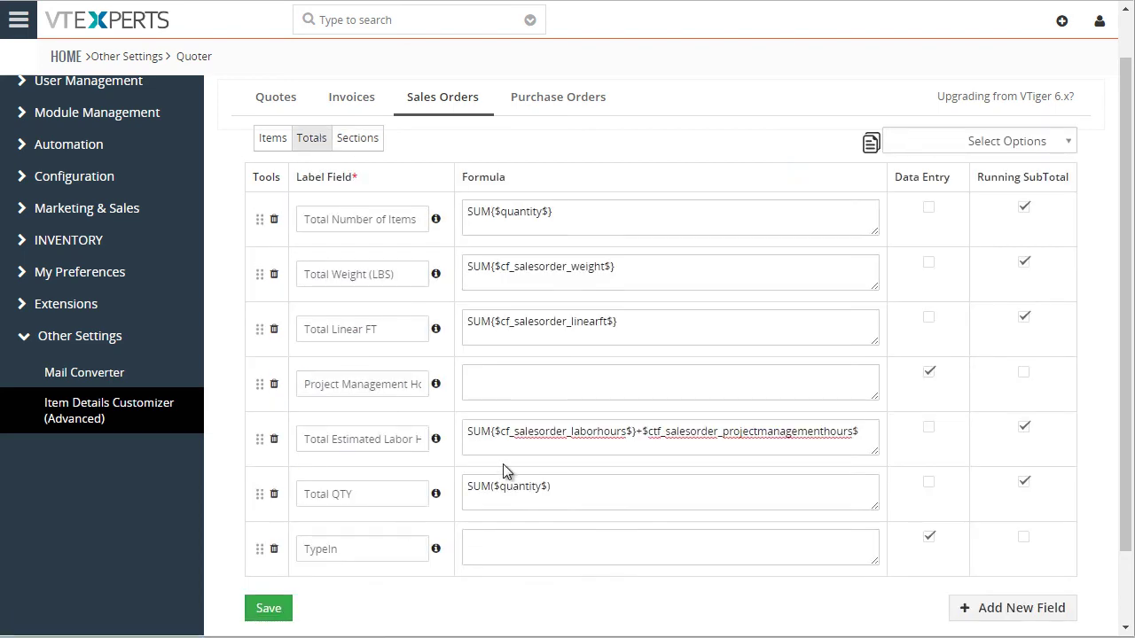
click(276, 145)
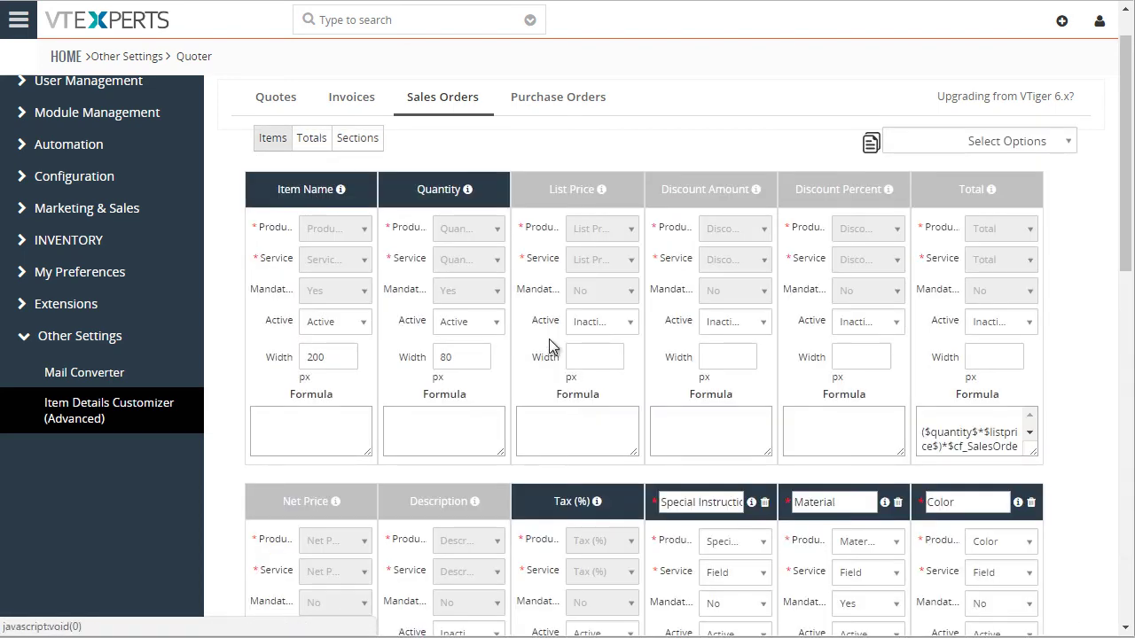
scroll(548, 338, down, 5)
scroll(558, 371, down, 4)
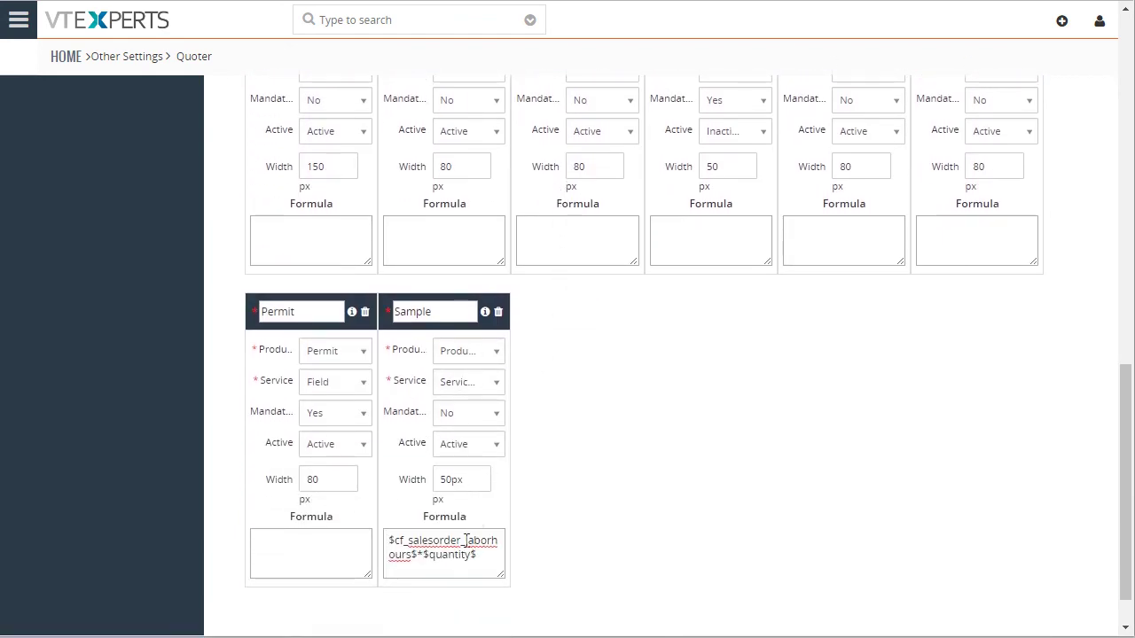
drag(453, 479, 442, 478)
text(50)
scroll(571, 422, down, 1)
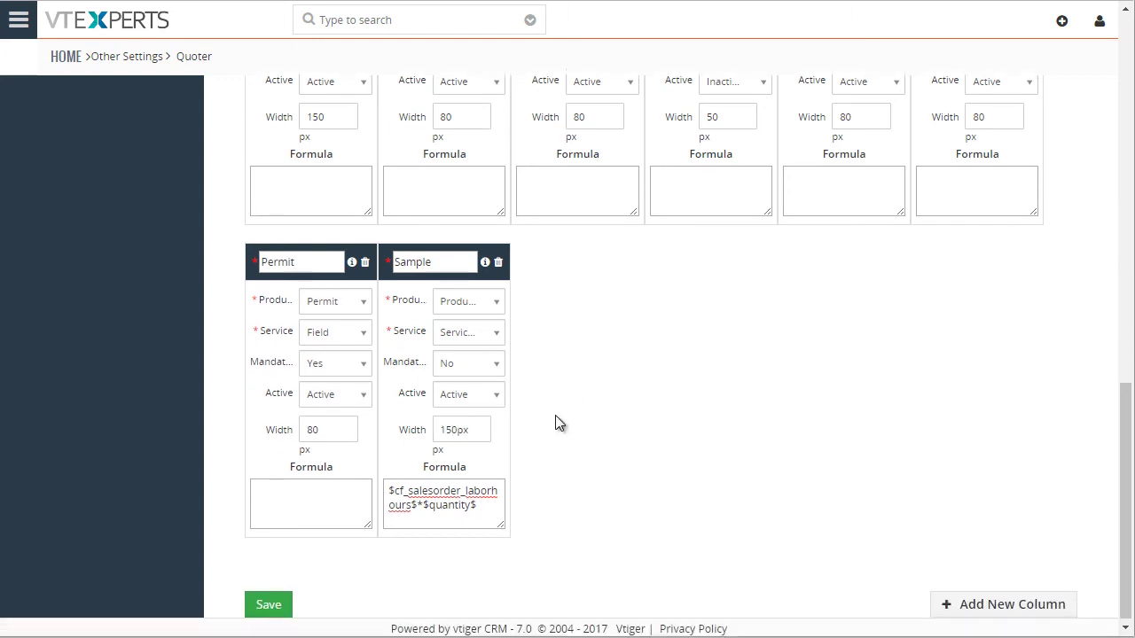
click(268, 600)
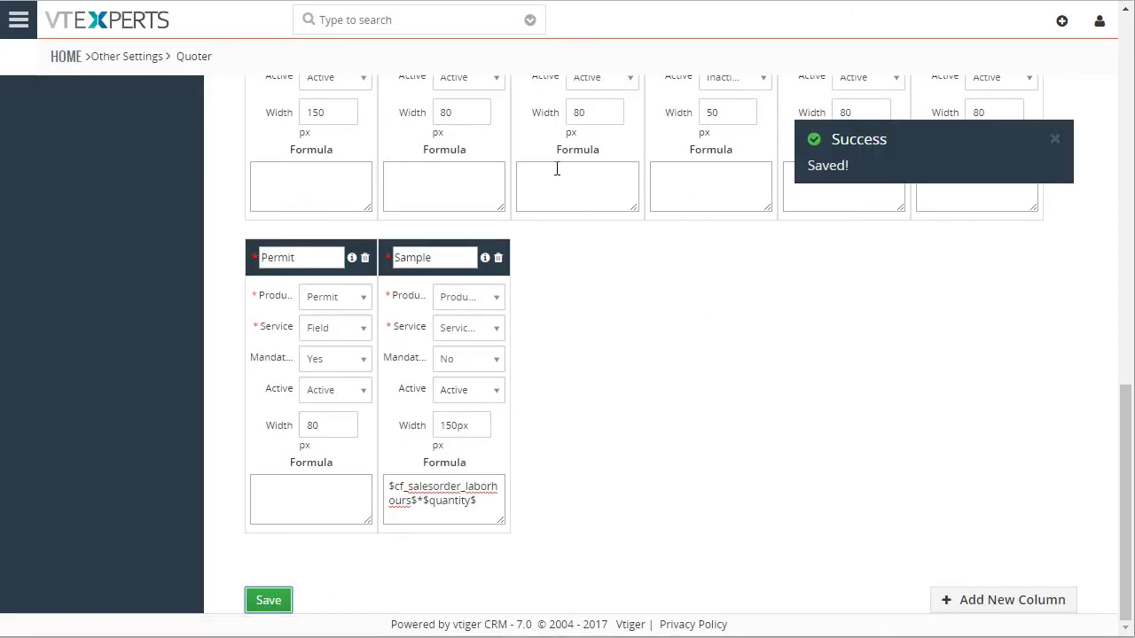
- Go to the Sales Orders list in Inventory and open Sales Order #2 (Customized Layout) for editing
click(19, 19)
mouse_move(56, 93)
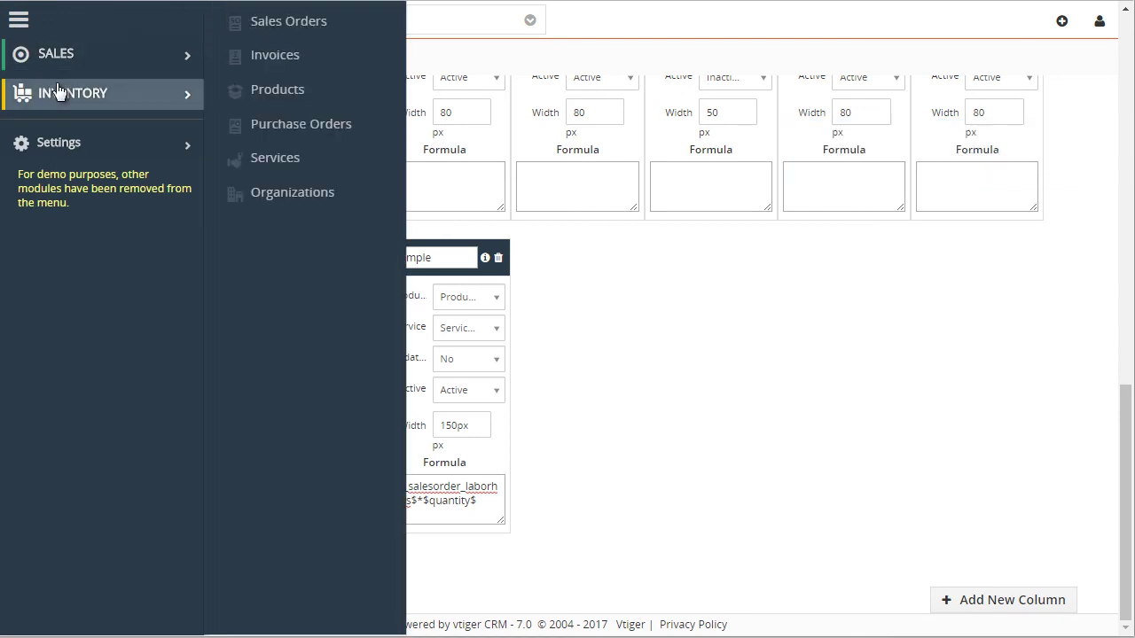
click(295, 23)
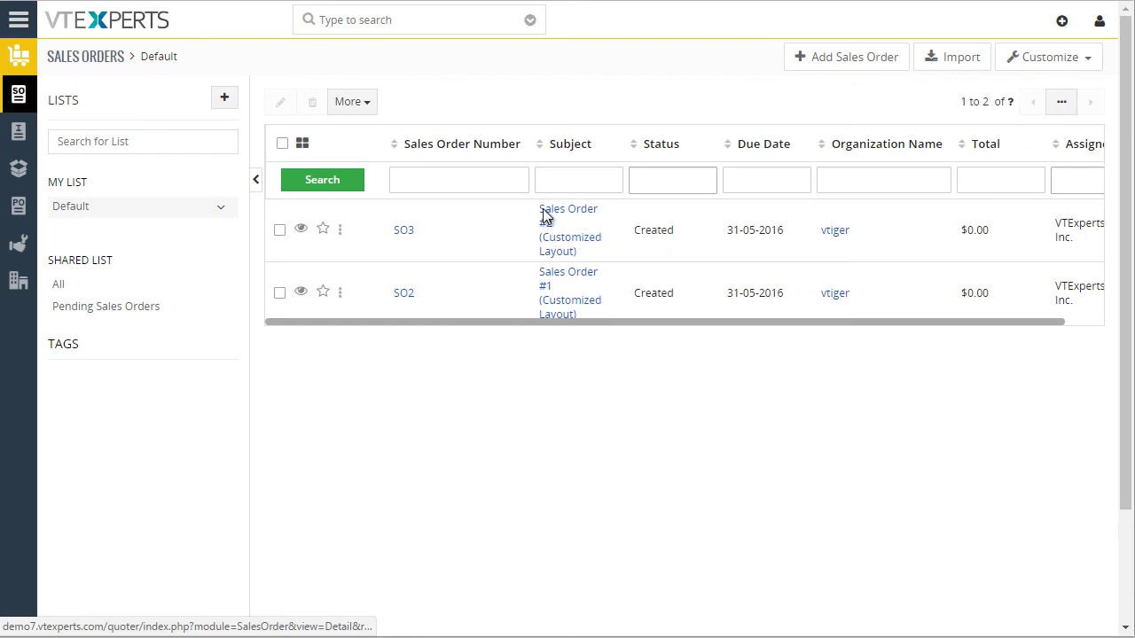
click(545, 217)
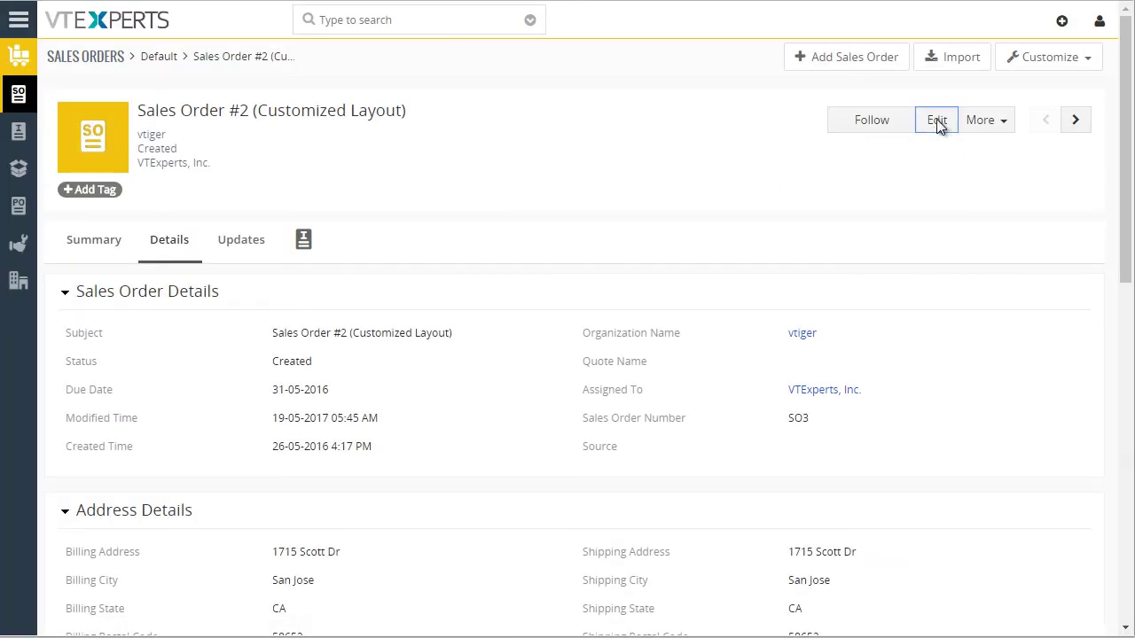
click(937, 123)
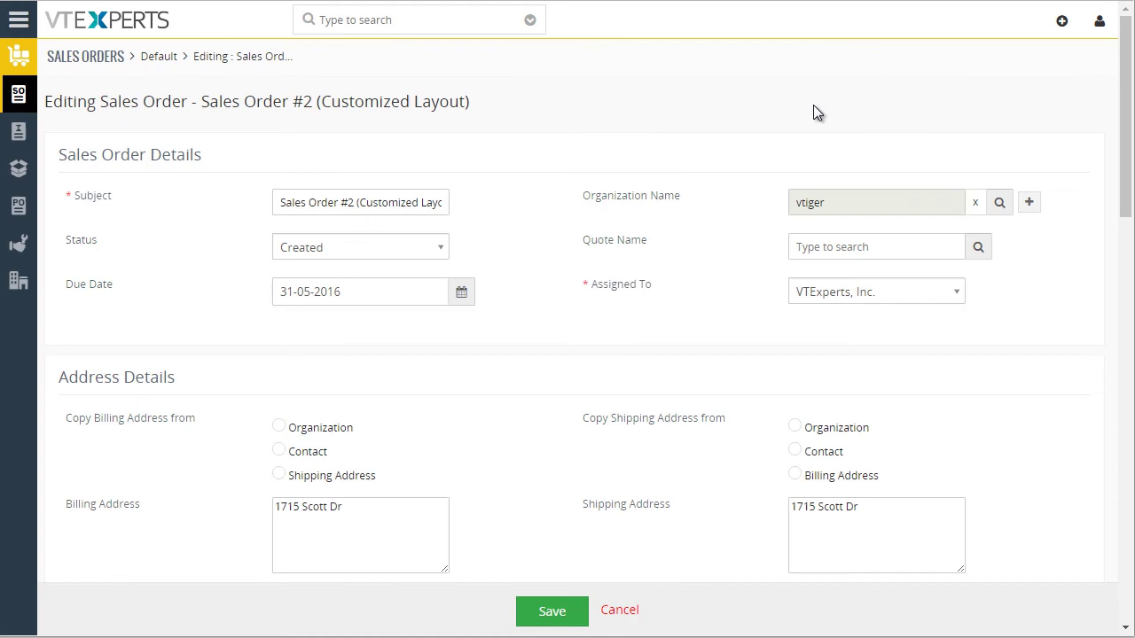
- Set TypeIn to 1230.00 and Project Management Hours to 2220.00 in the sales order's totals
scroll(815, 109, down, 9)
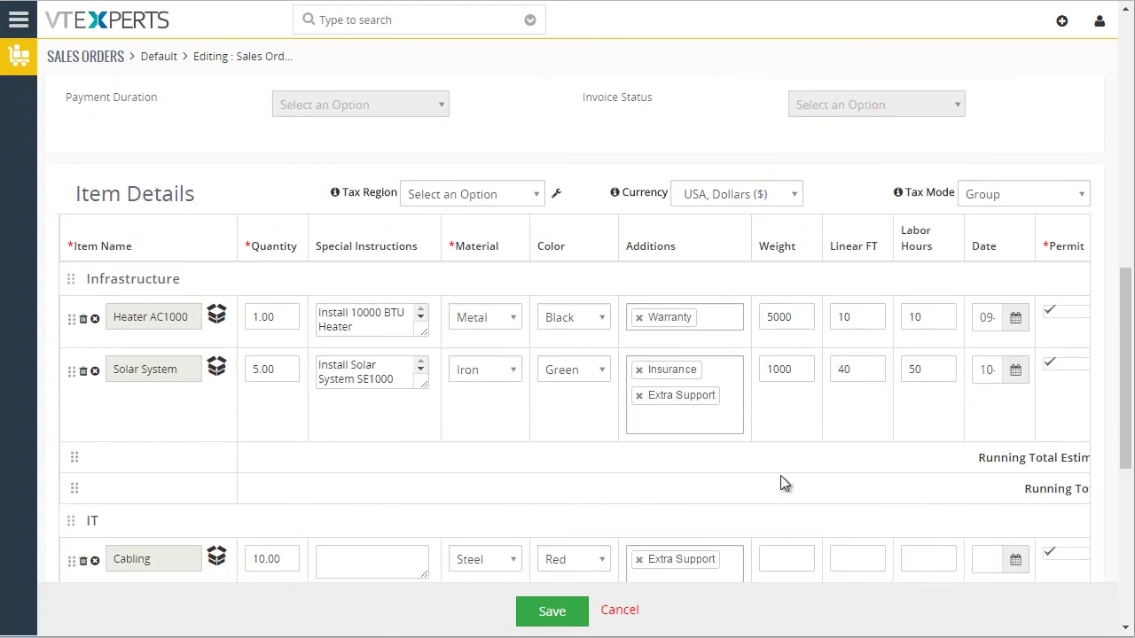
scroll(805, 464, down, 2)
scroll(815, 488, up, 1)
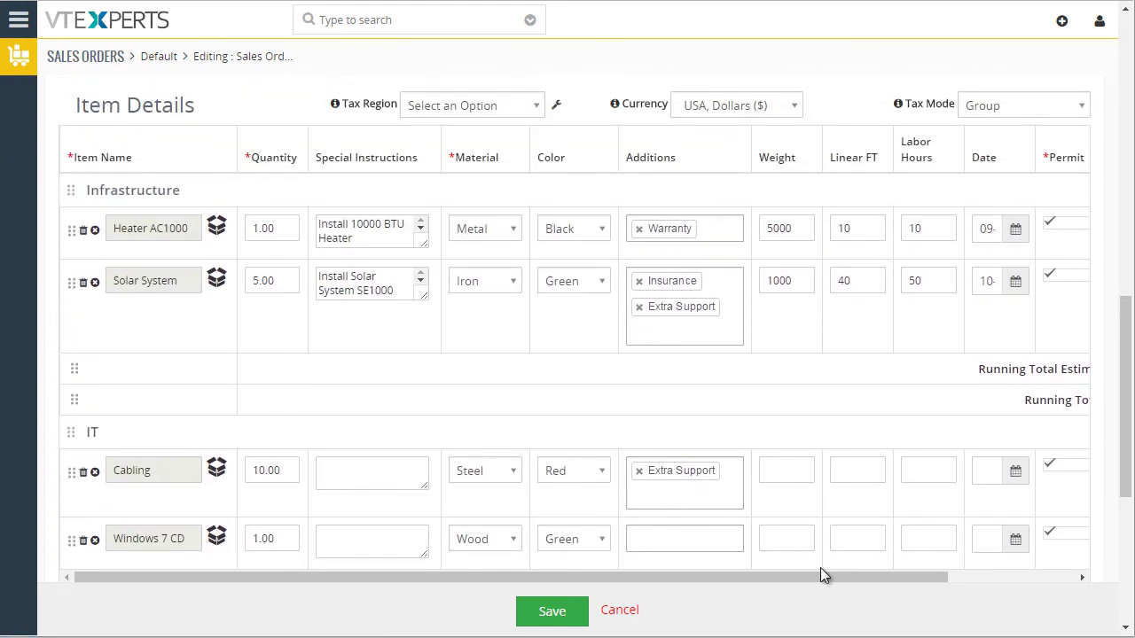
drag(802, 576, 950, 575)
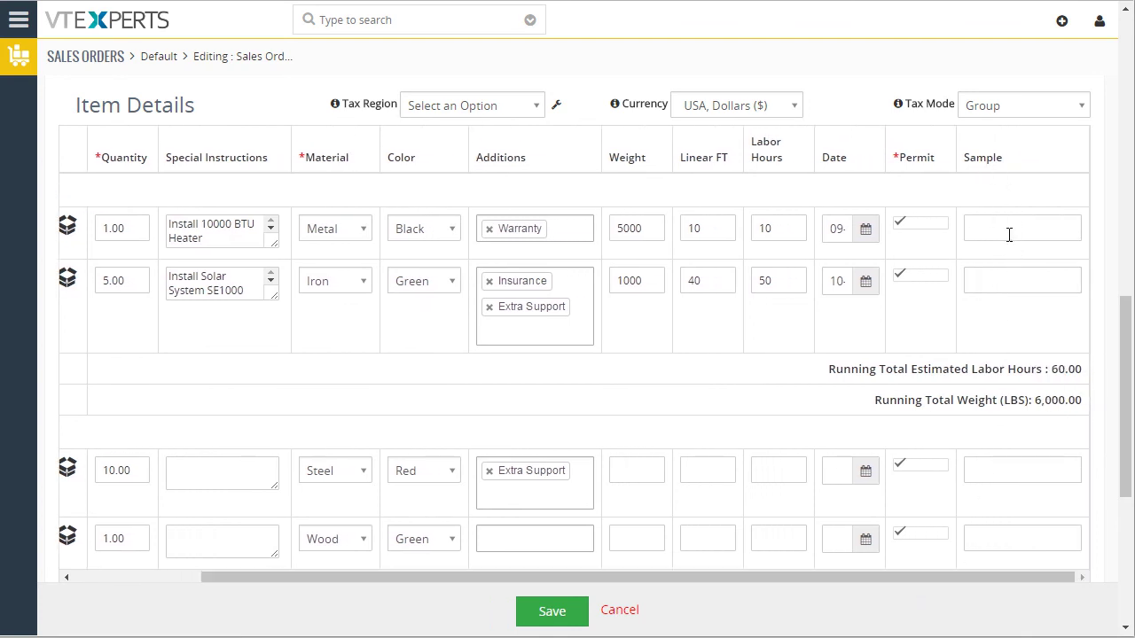
scroll(957, 275, down, 5)
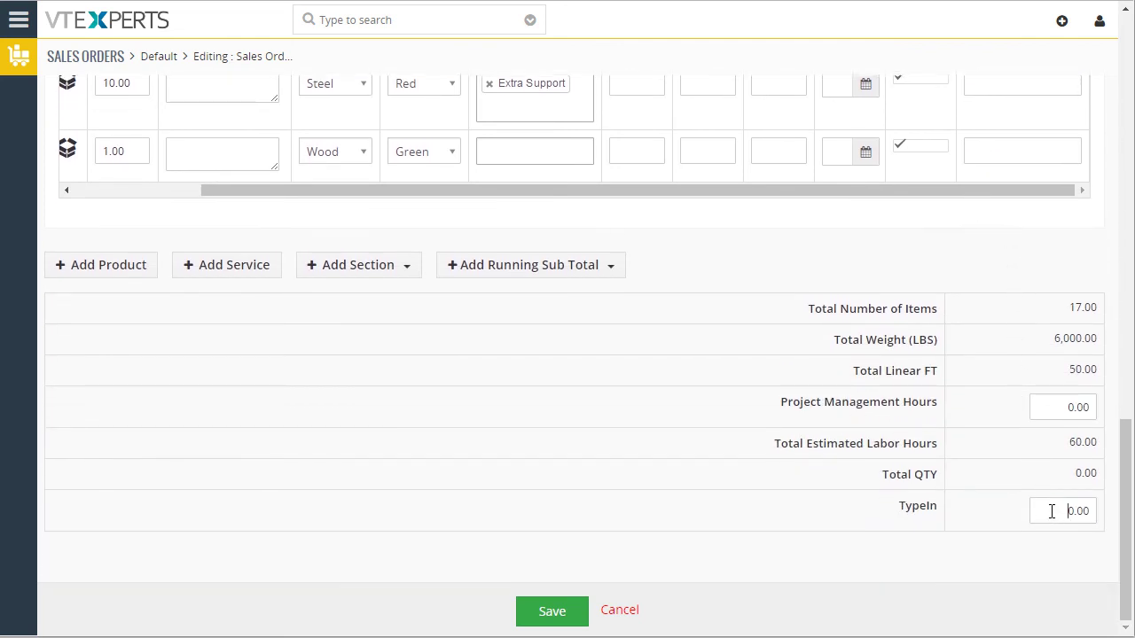
text(123)
click(1055, 407)
text(222)
- Set the item quantities to 221 for Heater AC1000, 25 for Solar System, 210 for Cabling and 31 for Windows 7 CD
scroll(1002, 413, up, 5)
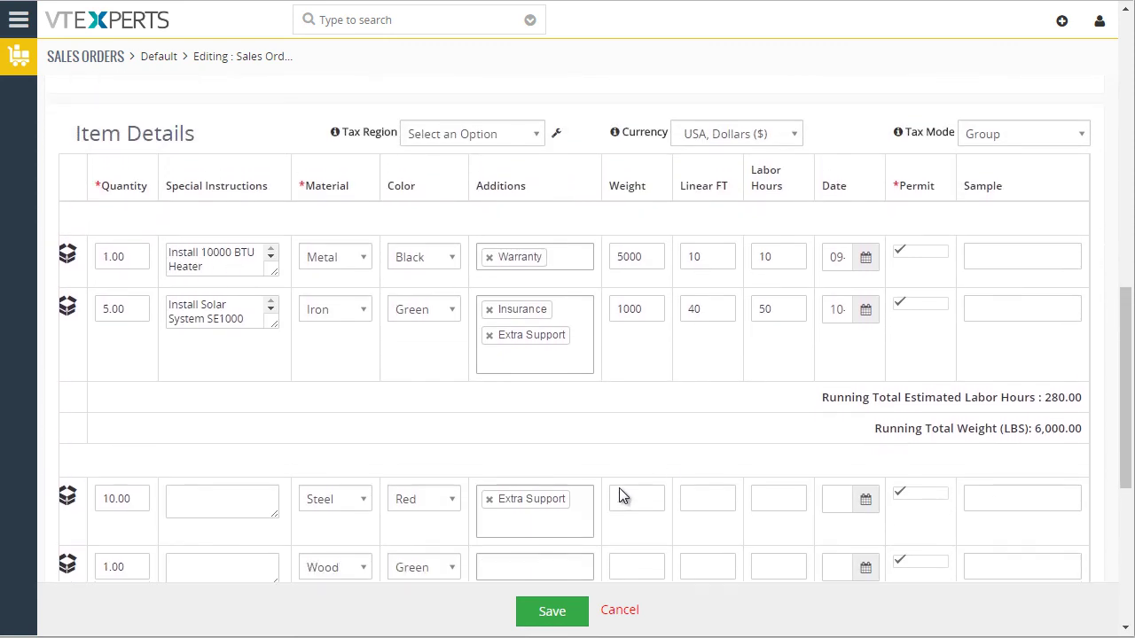
scroll(576, 531, down, 1)
scroll(520, 550, left, 2)
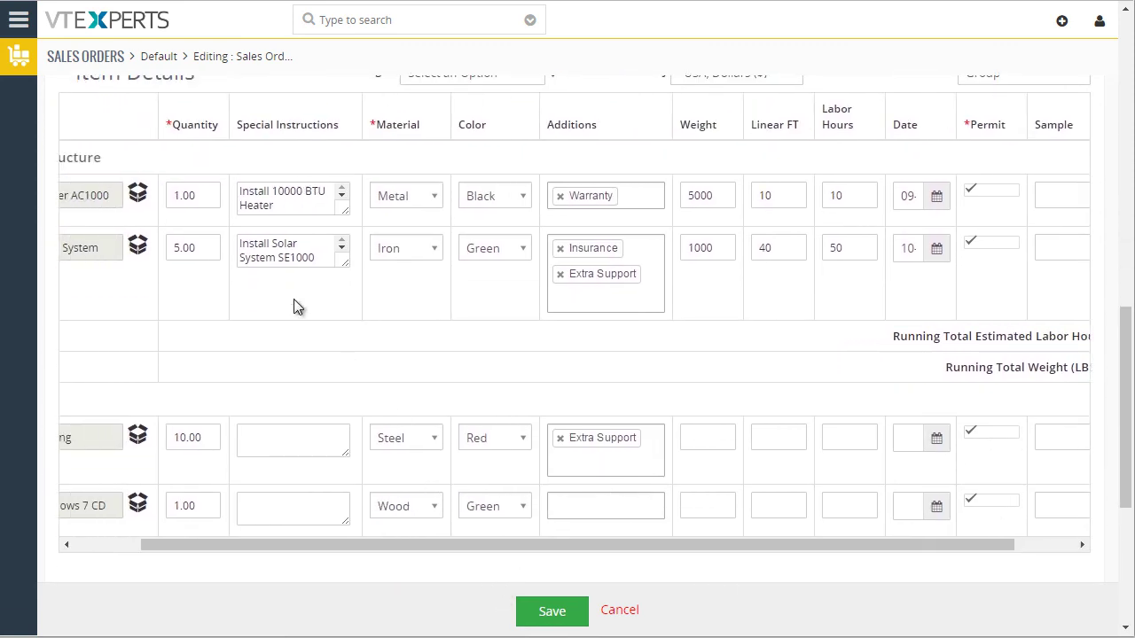
click(174, 197)
text(22)
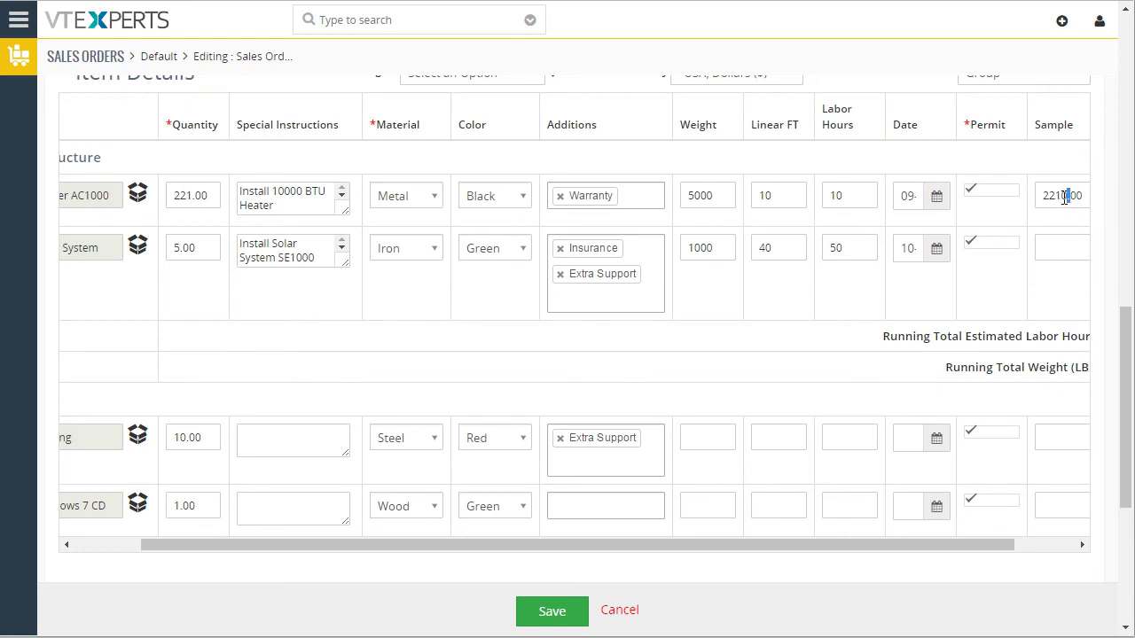
click(172, 247)
text(2)
click(169, 438)
text(2)
click(174, 505)
text(3)
- Check the Sample column values and the order totals, including Total Number of Items and Total Estimated Labor Hours, against the edited quantities
scroll(1036, 372, down, 2)
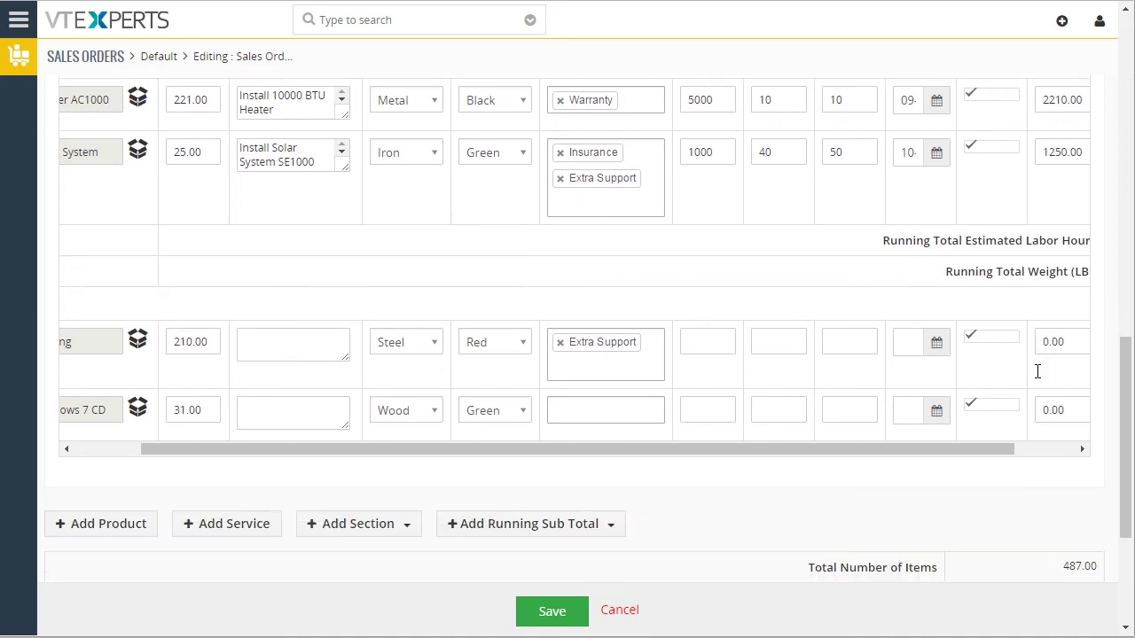
click(1067, 327)
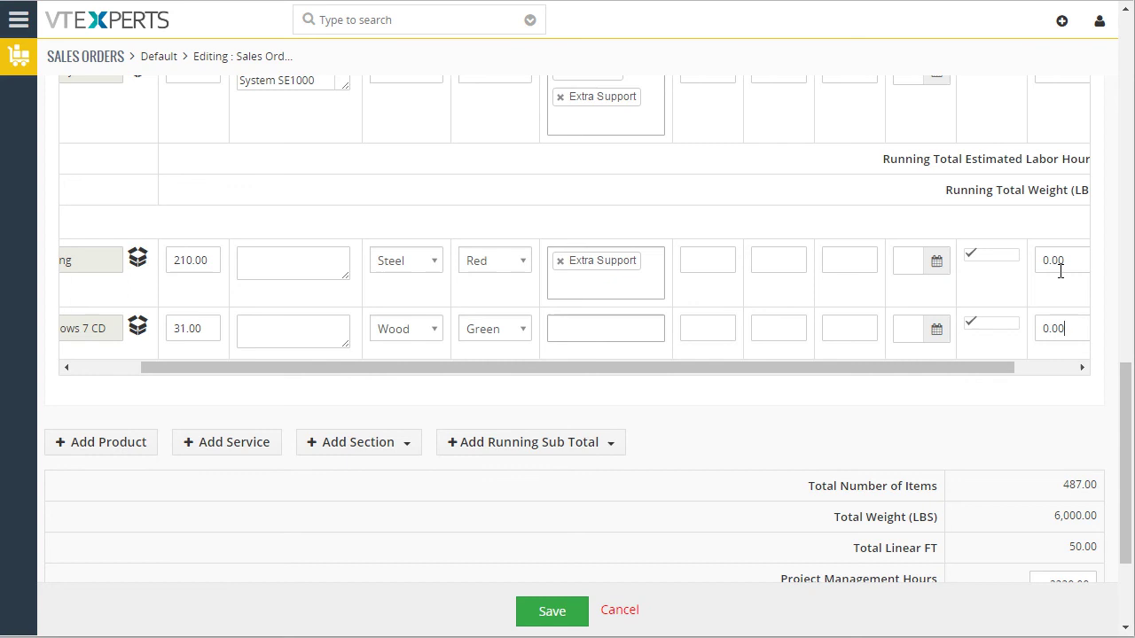
scroll(1060, 261, down, 1)
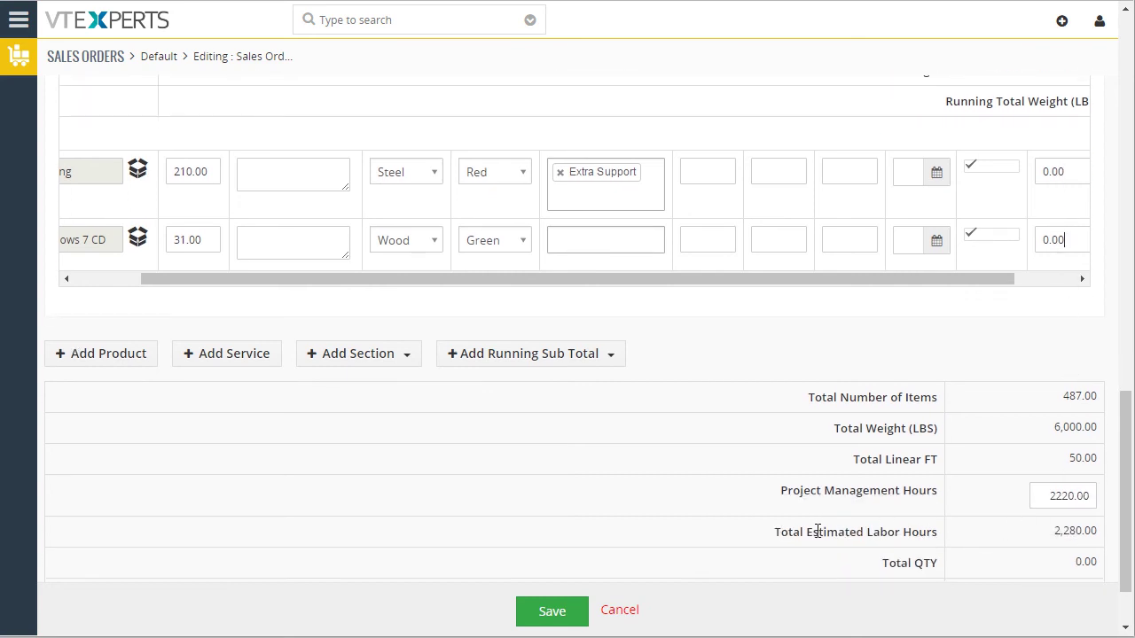
drag(808, 532, 920, 535)
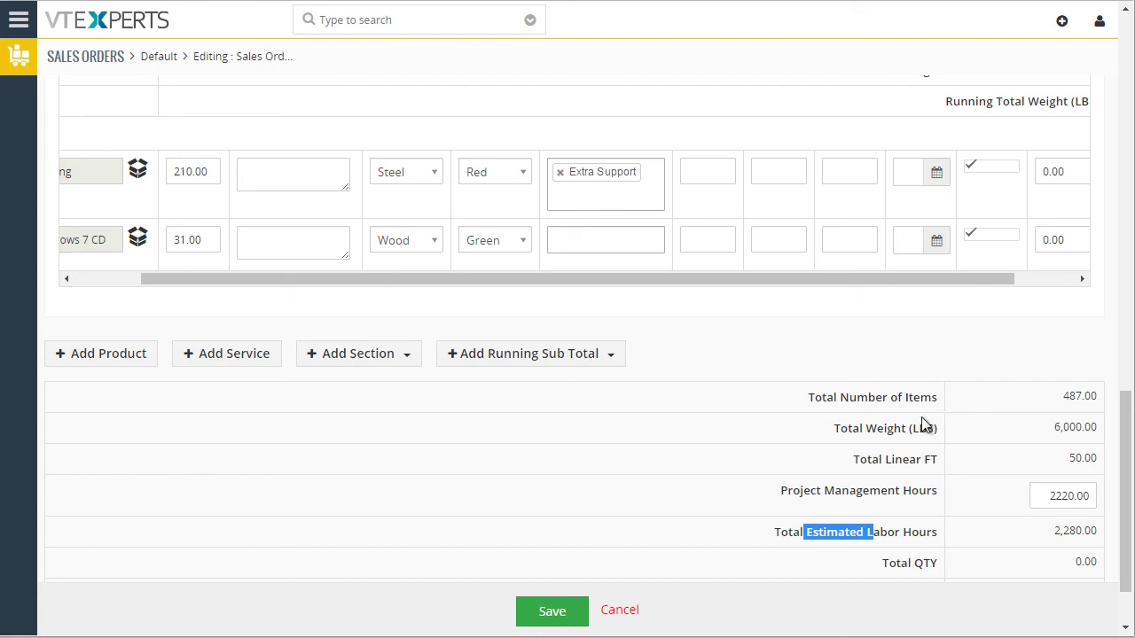
drag(858, 398, 931, 398)
double_click(1074, 397)
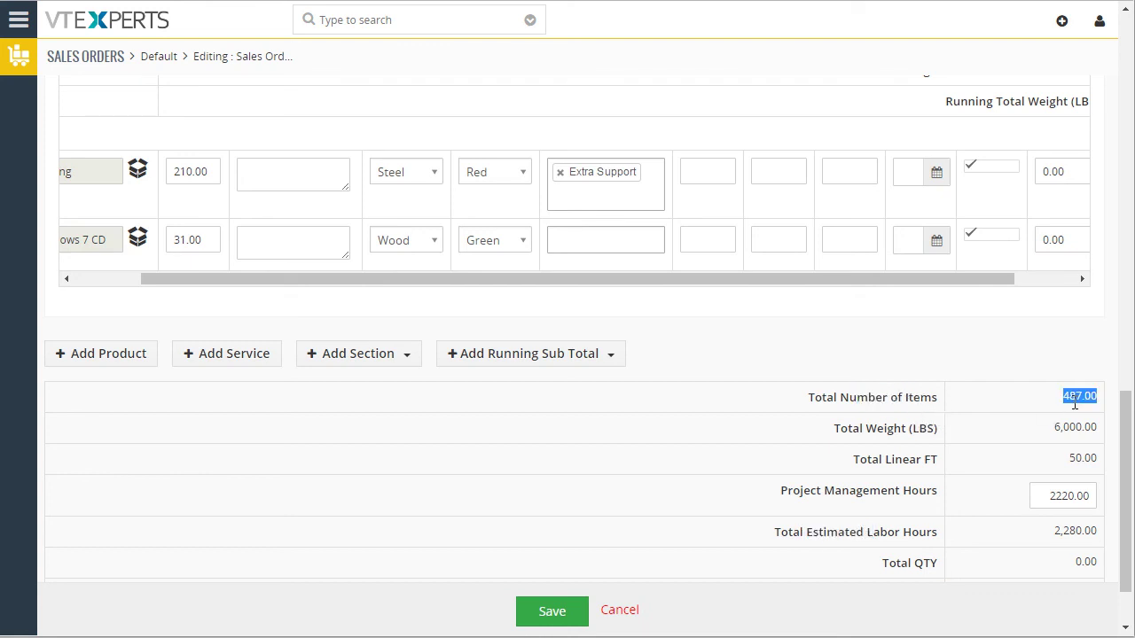
scroll(656, 435, down, 2)
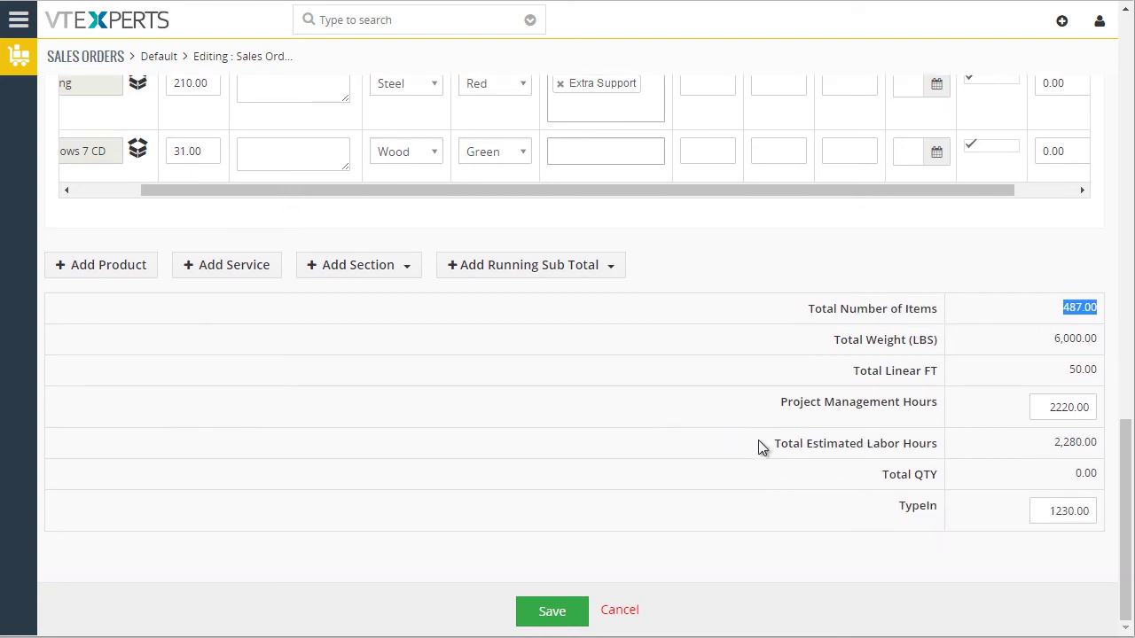
scroll(784, 443, up, 3)
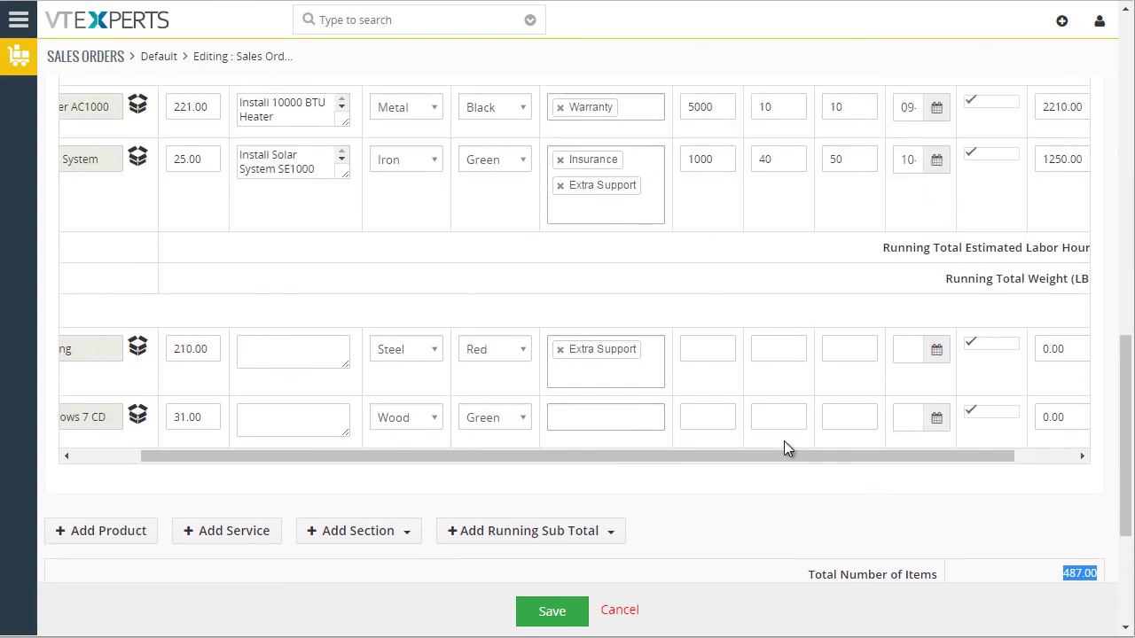
scroll(765, 393, up, 4)
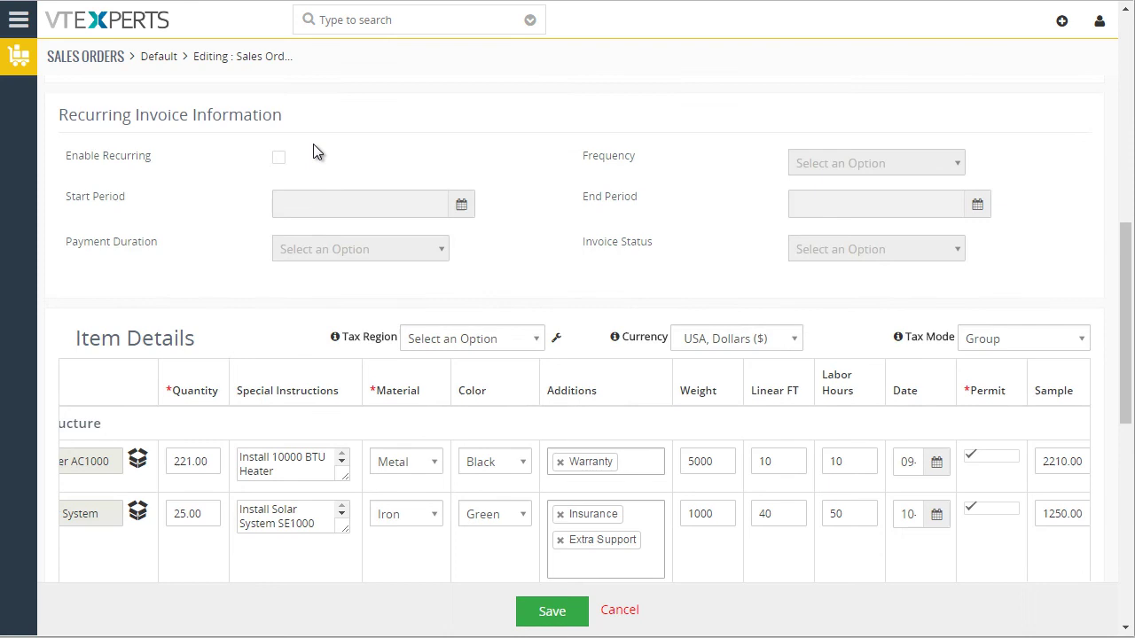
- Leave the sales order without saving and open PO #2 (Customized Layout) from the Purchase Orders in Inventory
click(19, 21)
mouse_move(38, 94)
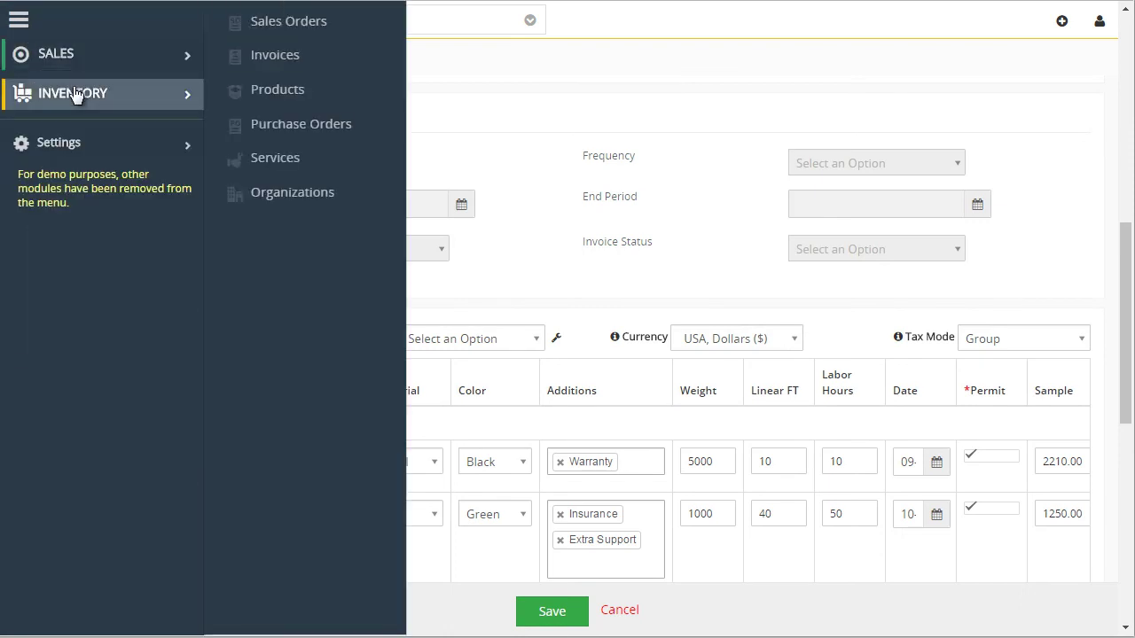
click(277, 125)
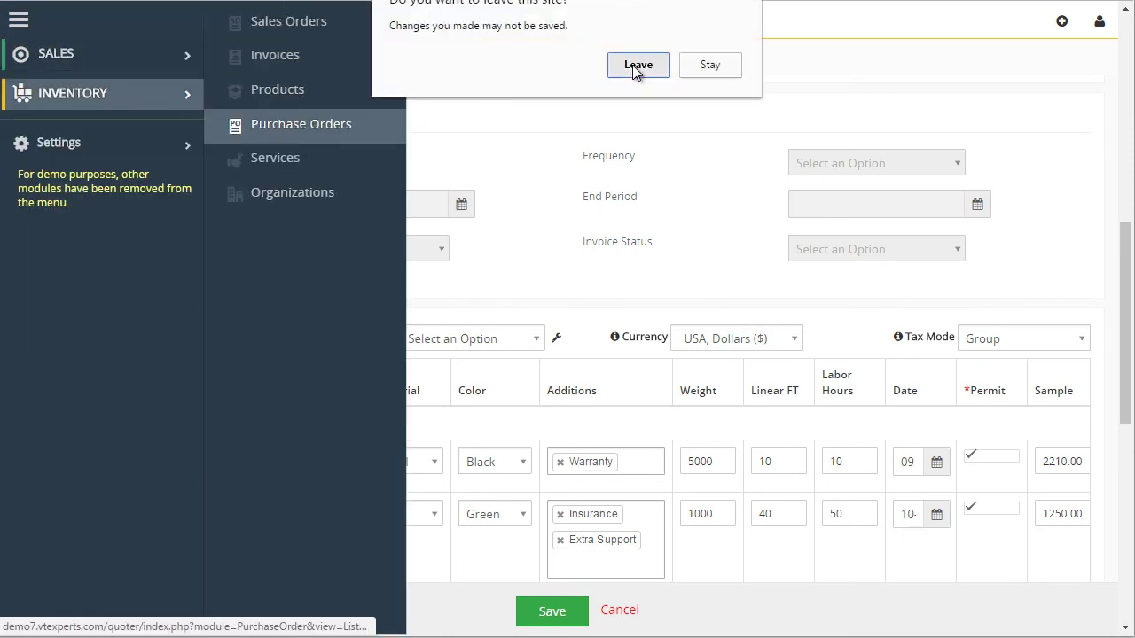
click(634, 64)
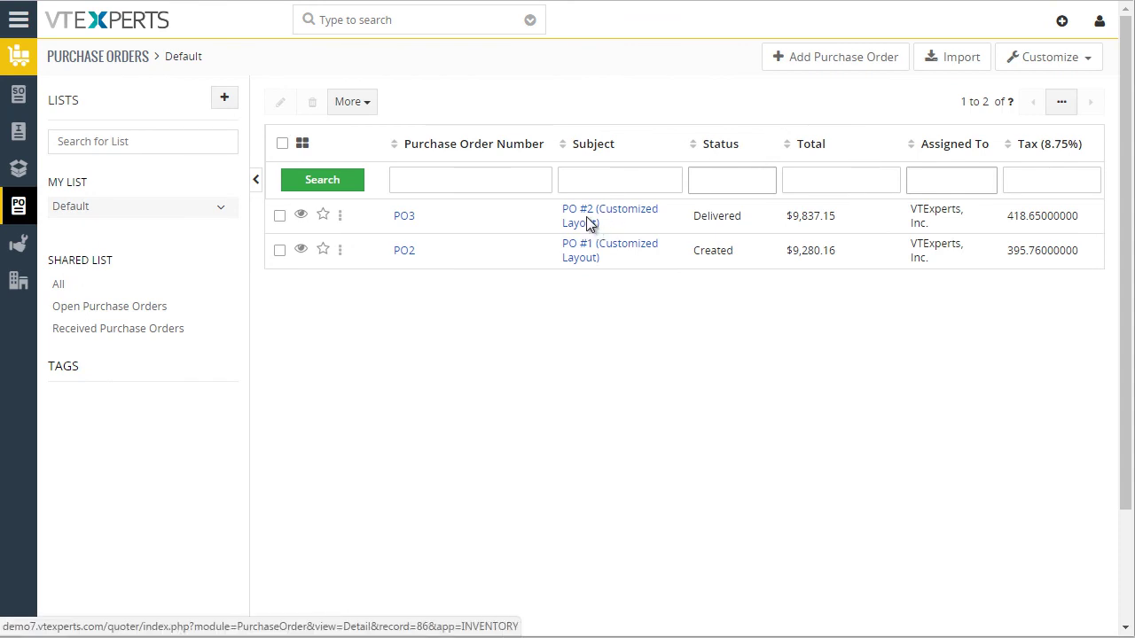
click(587, 220)
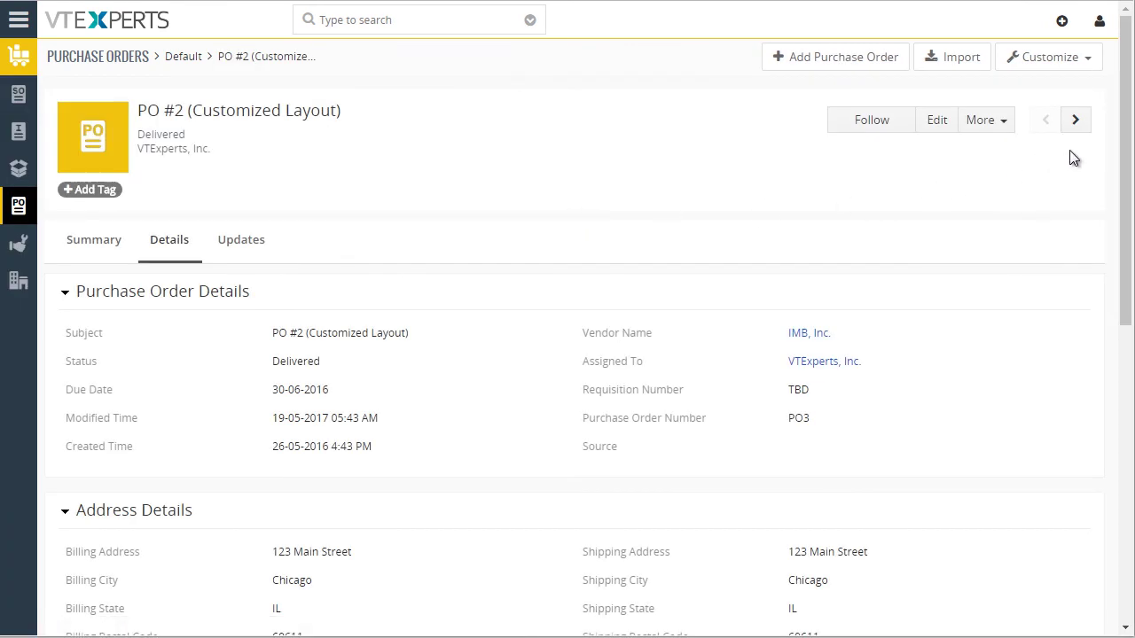
- Examine the purchase order's customized item columns, such as Special Notes and Tracking Number, and its totals, including Reseller Discount (30%)
drag(1124, 131, 1124, 328)
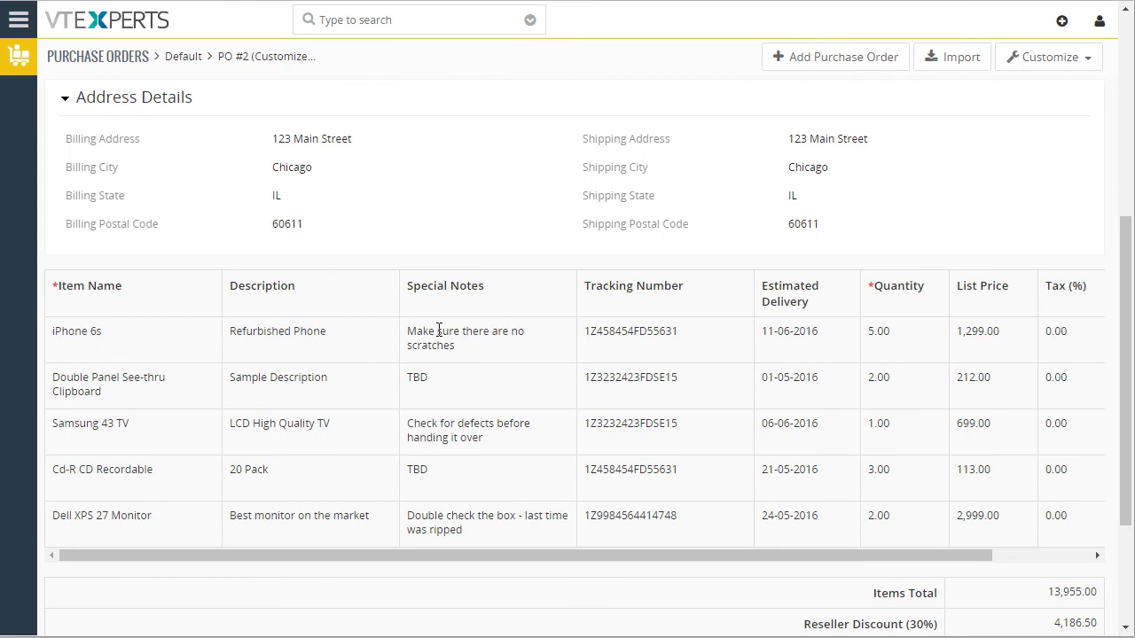
double_click(624, 333)
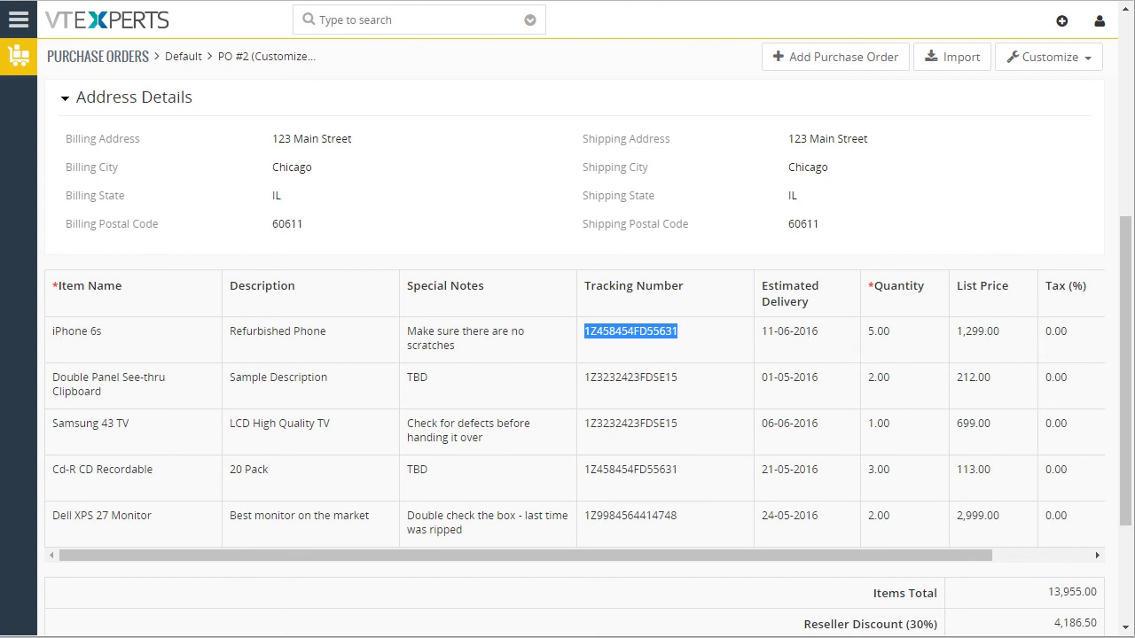
drag(1124, 354, 1124, 451)
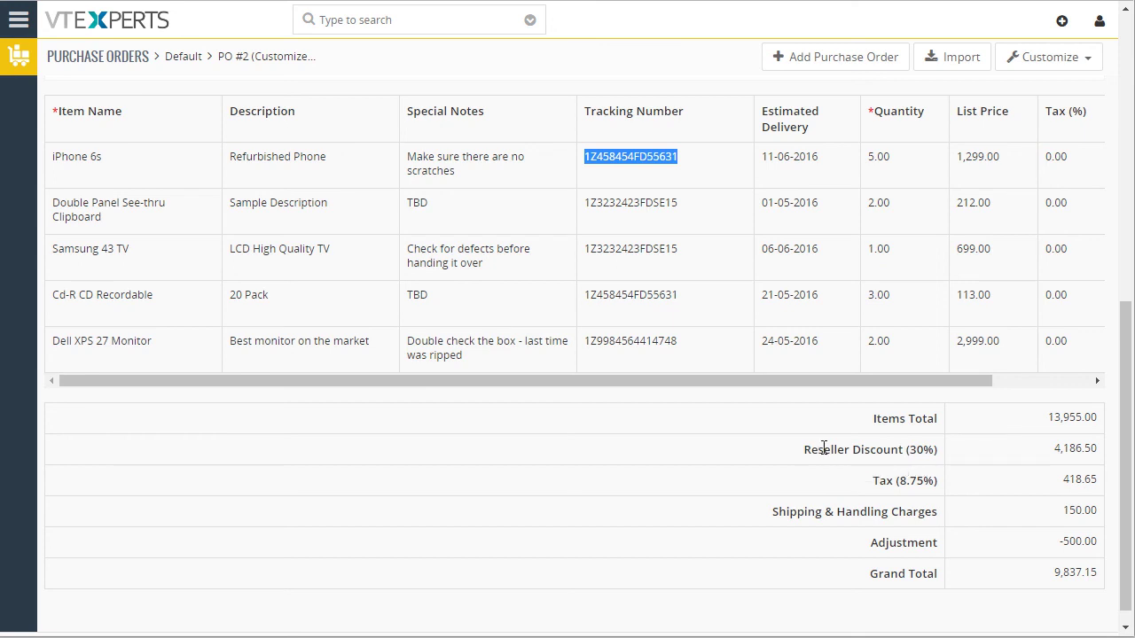
click(1061, 448)
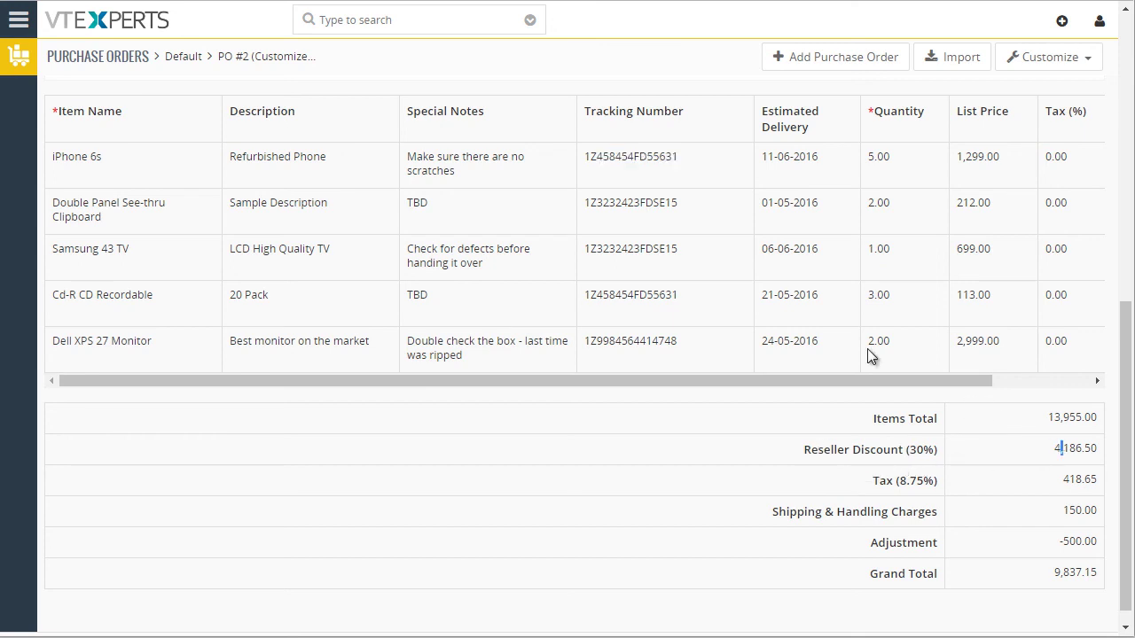
scroll(818, 337, up, 2)
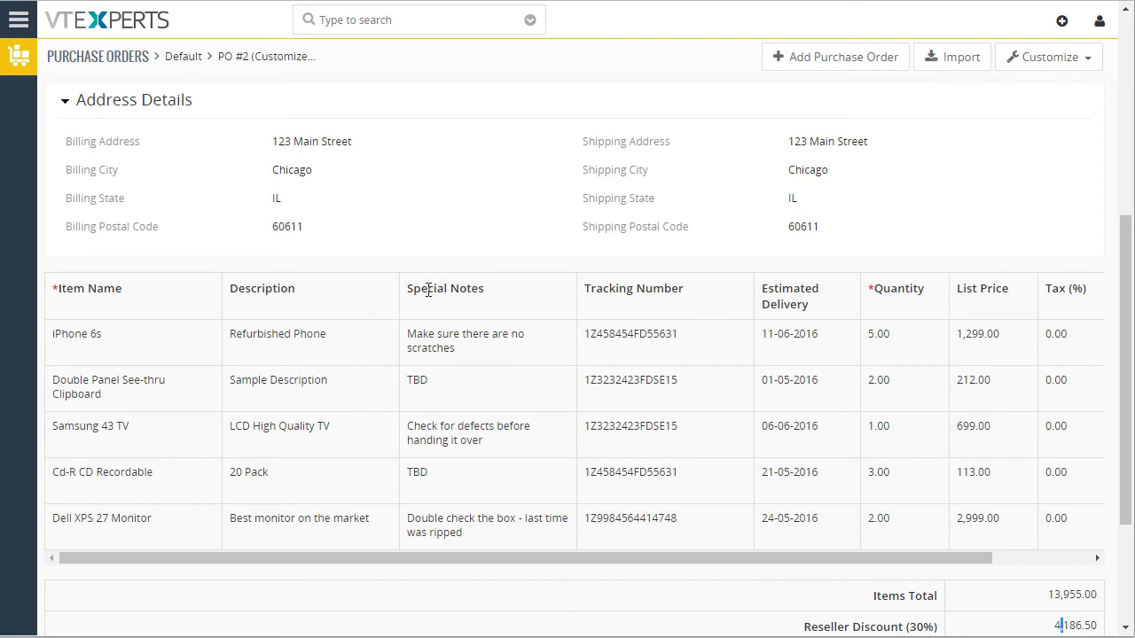
double_click(628, 328)
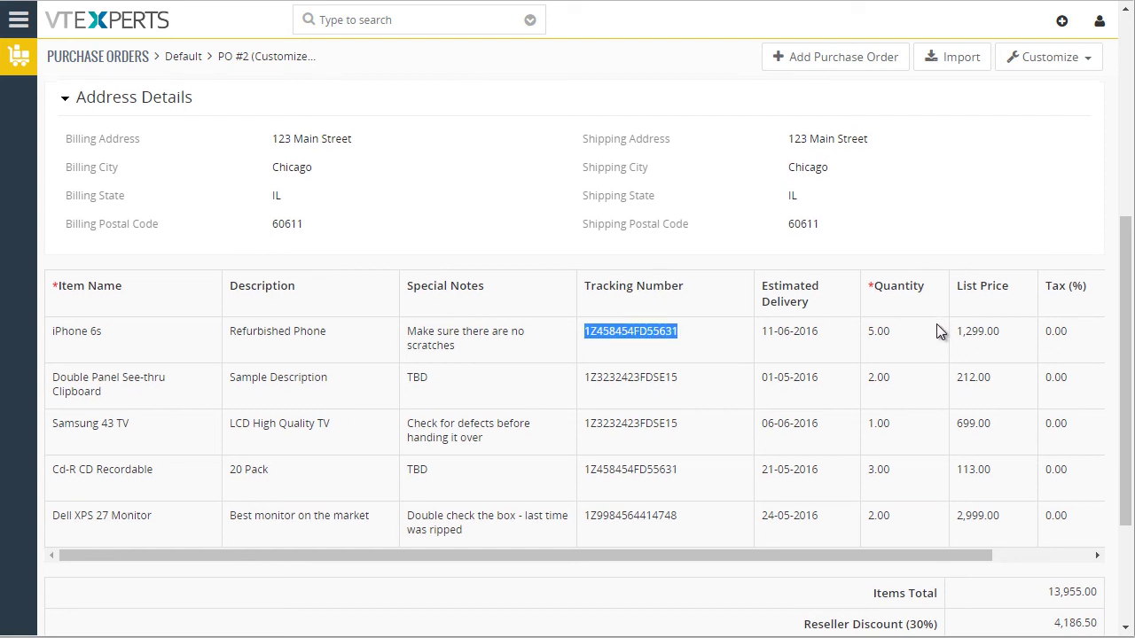
scroll(936, 323, down, 1)
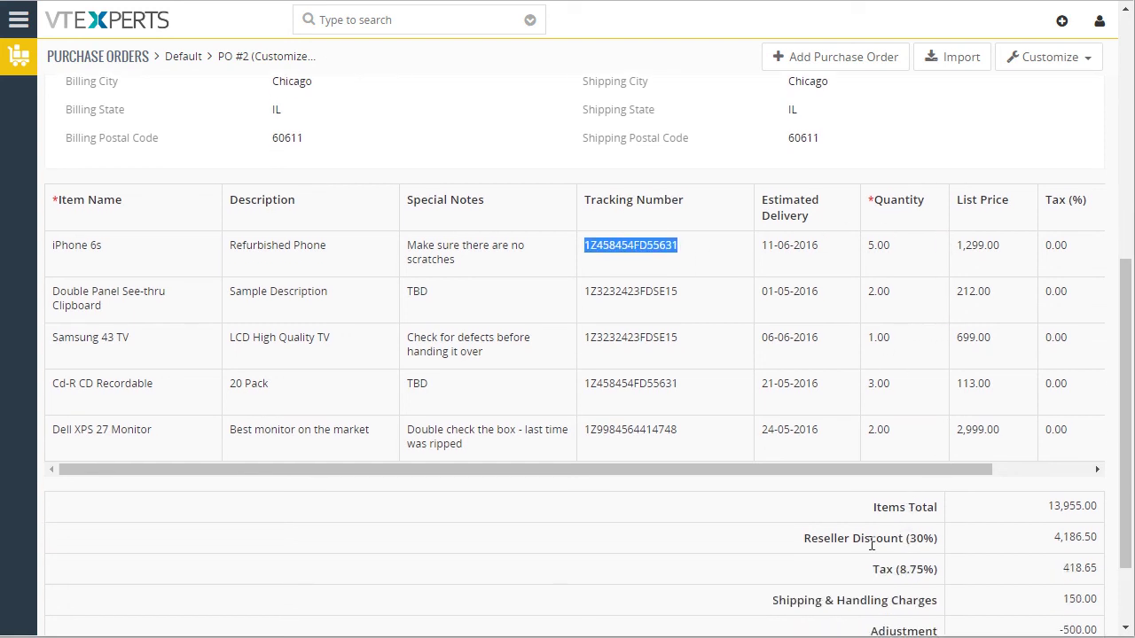
scroll(916, 553, down, 1)
scroll(914, 545, up, 1)
scroll(792, 285, up, 2)
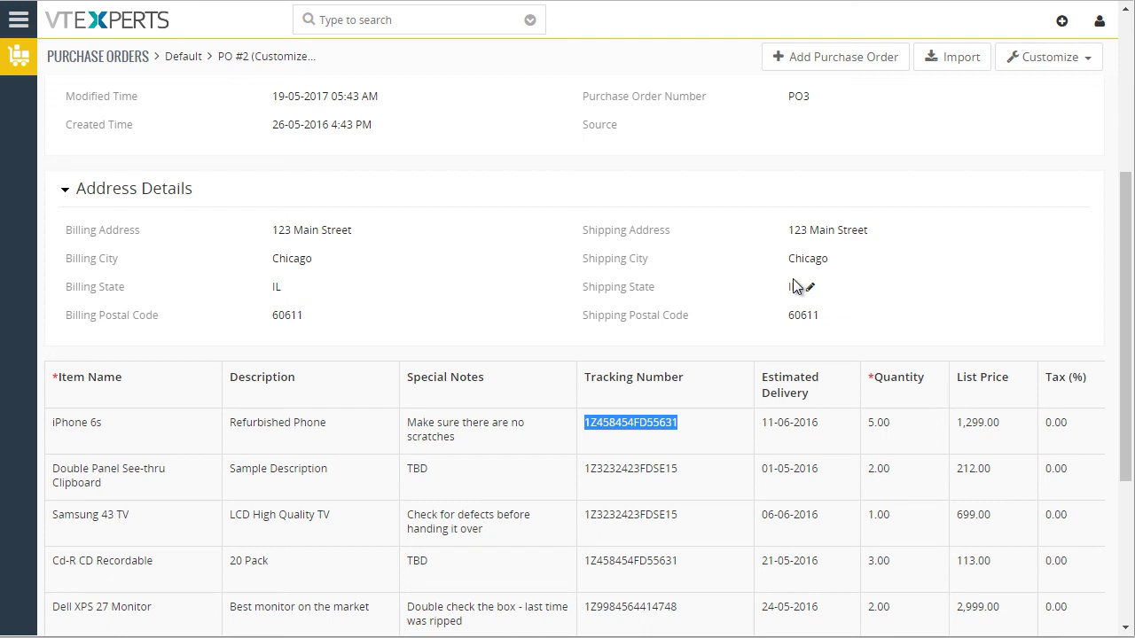
scroll(727, 192, down, 2)
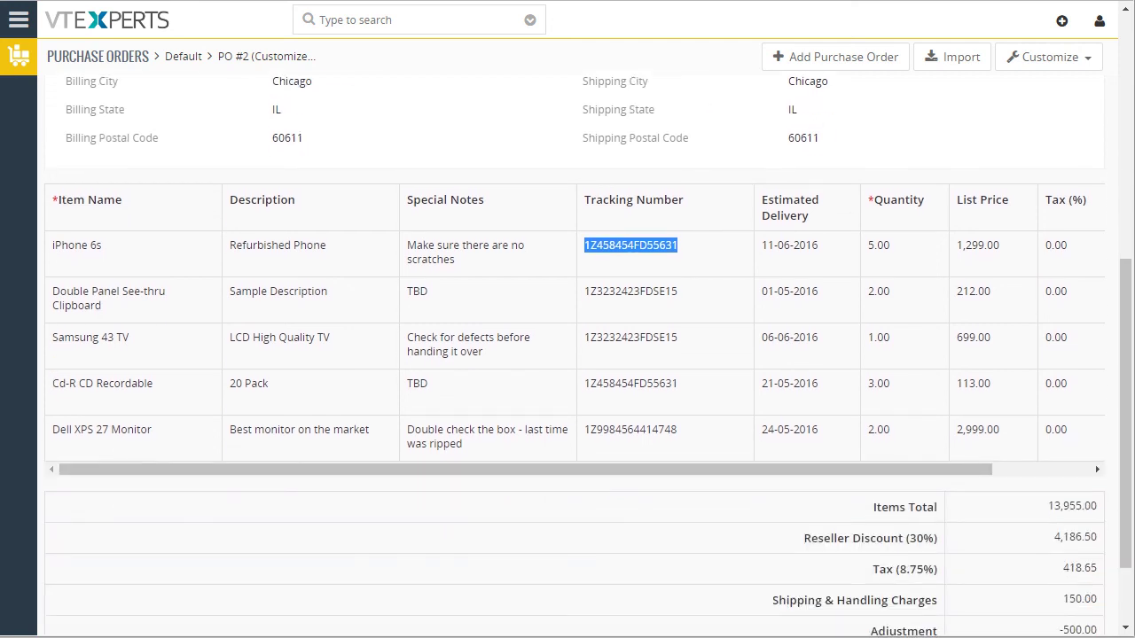